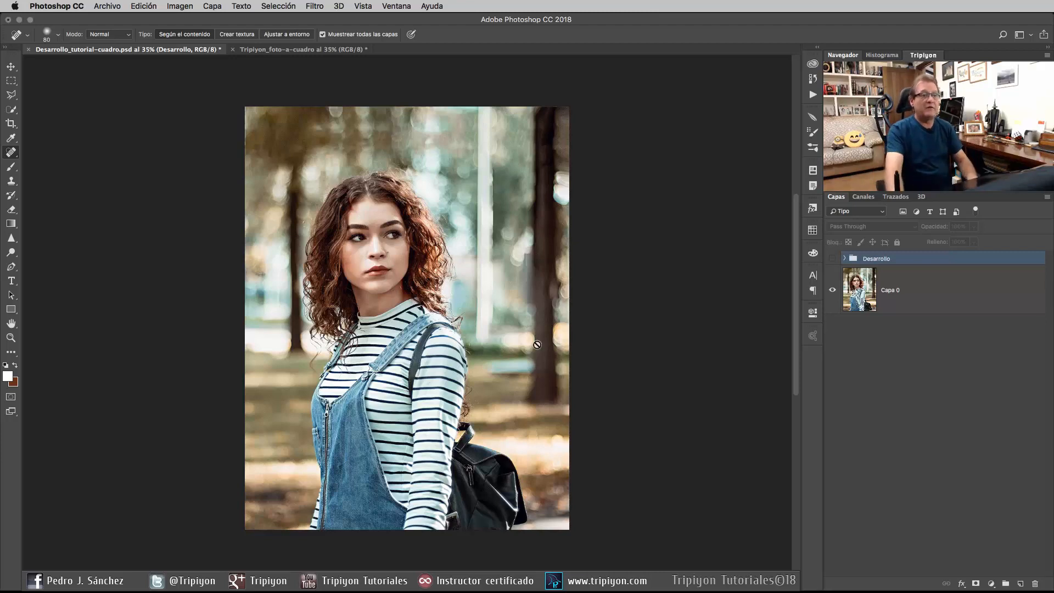
Show the Desarrollo group in the finished example, and switch to the Tripiyon_foto-a-cuadro document
{"action": "left_click", "coordinate": [832, 259]}
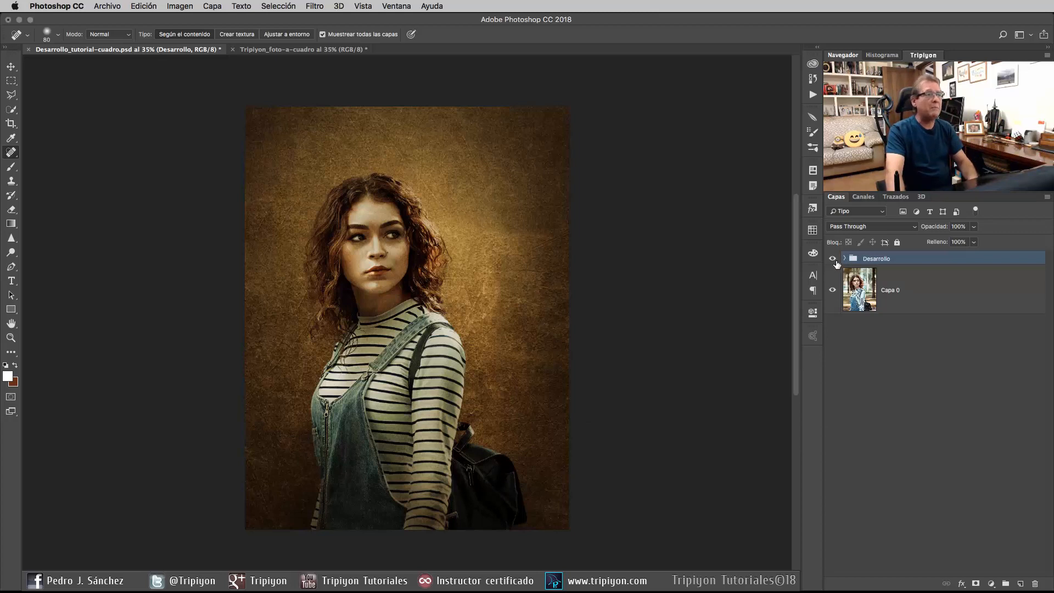
{"action": "left_click", "coordinate": [345, 49]}
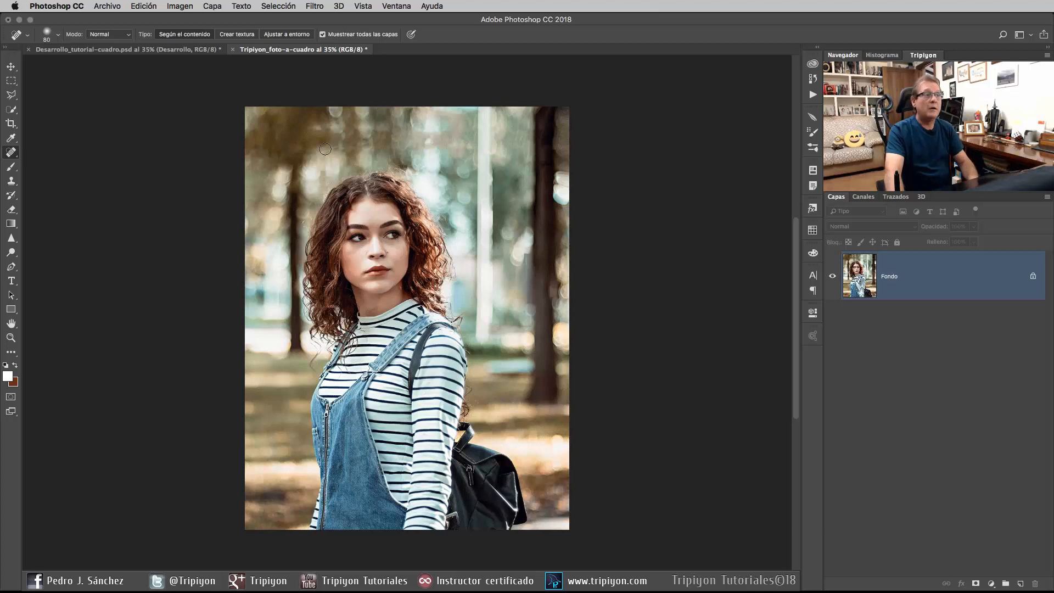
{"action": "left_click", "coordinate": [287, 8]}
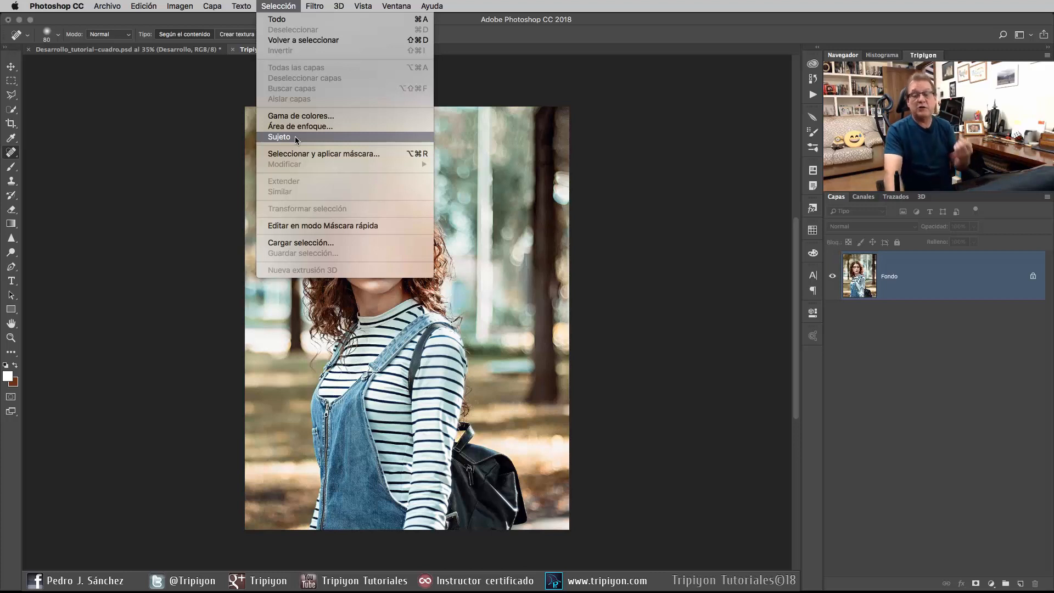
{"action": "left_click", "coordinate": [272, 9]}
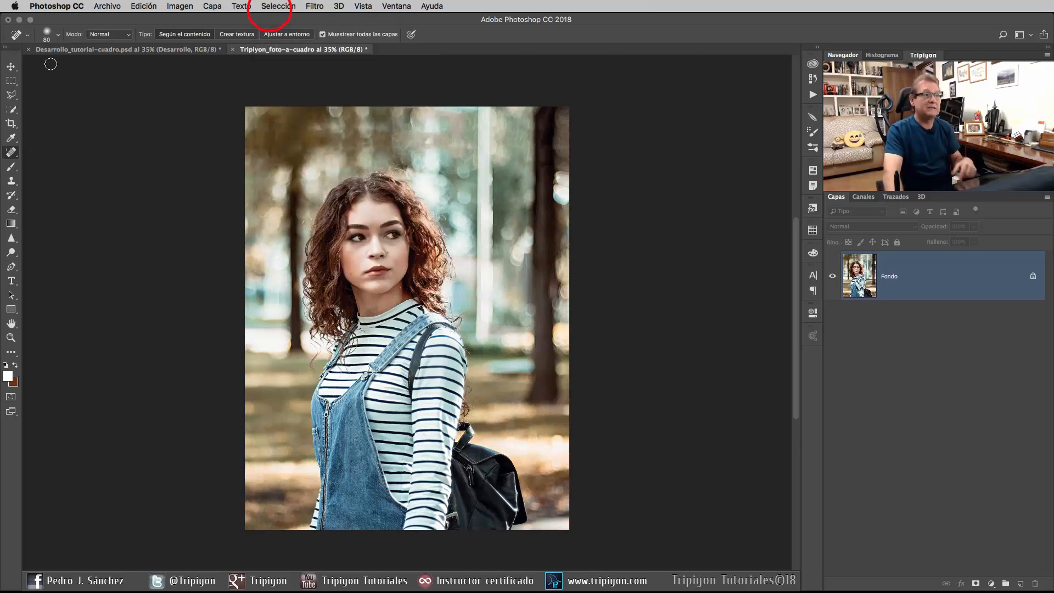
{"action": "left_click", "coordinate": [11, 109]}
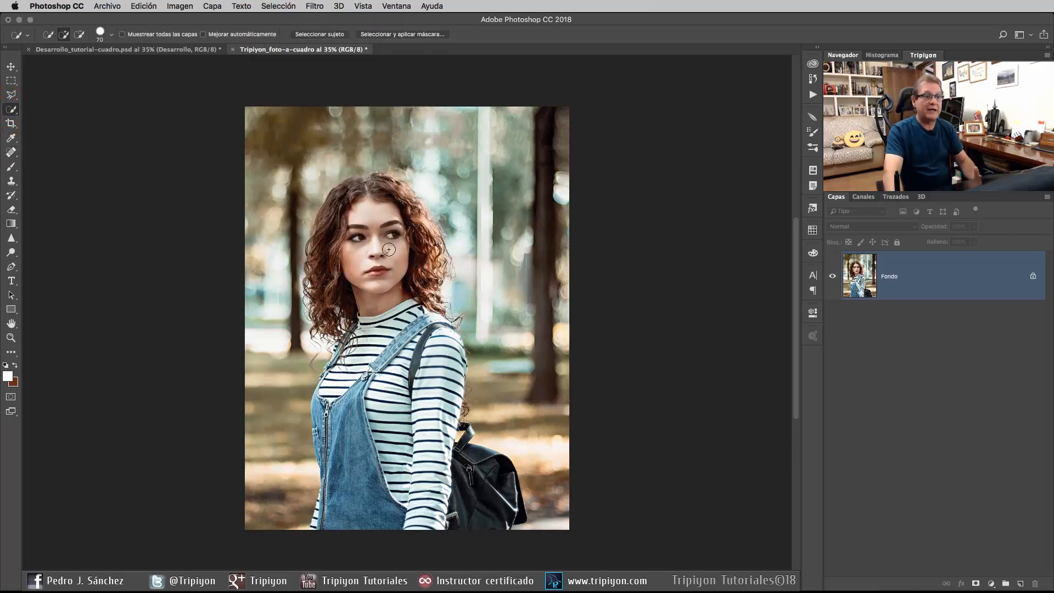
{"action": "mouse_move", "coordinate": [389, 249]}
{"action": "left_mouse_down"}
{"action": "mouse_move", "coordinate": [361, 199]}
{"action": "mouse_move", "coordinate": [429, 373]}
{"action": "mouse_move", "coordinate": [366, 519]}
{"action": "mouse_move", "coordinate": [360, 394]}
{"action": "mouse_move", "coordinate": [333, 420]}
{"action": "left_mouse_up"}
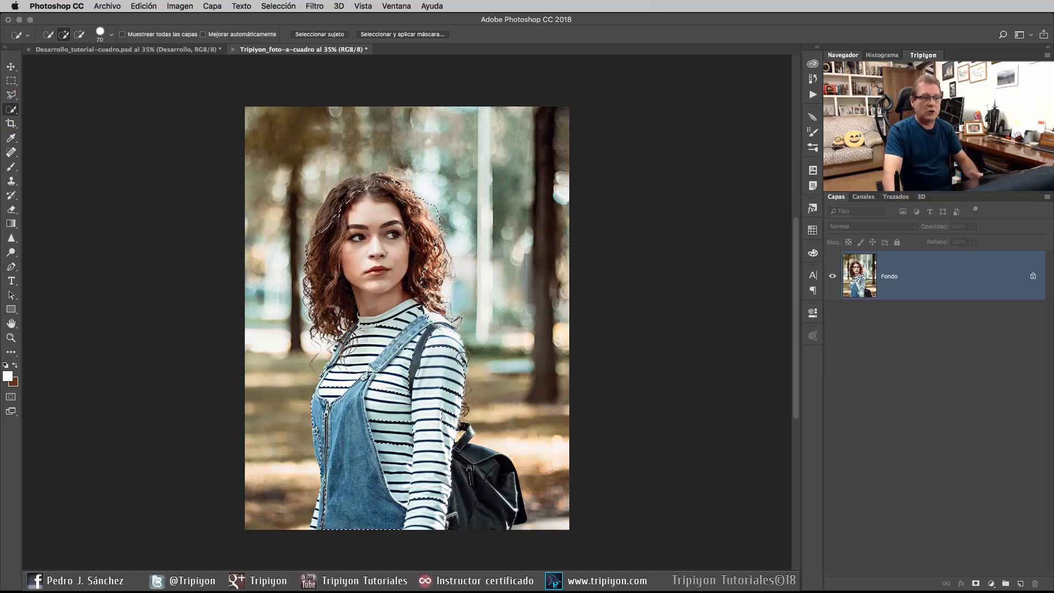
{"action": "key", "text": "super+d"}
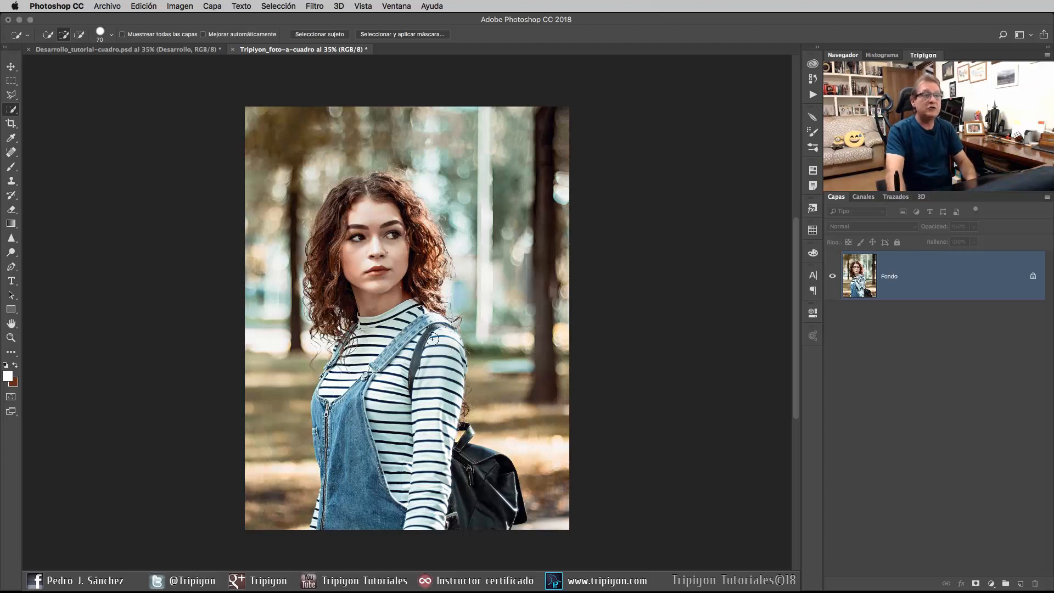
Select the woman automatically with Select Subject and open the selection in Select and Mask
{"action": "left_click", "coordinate": [269, 7]}
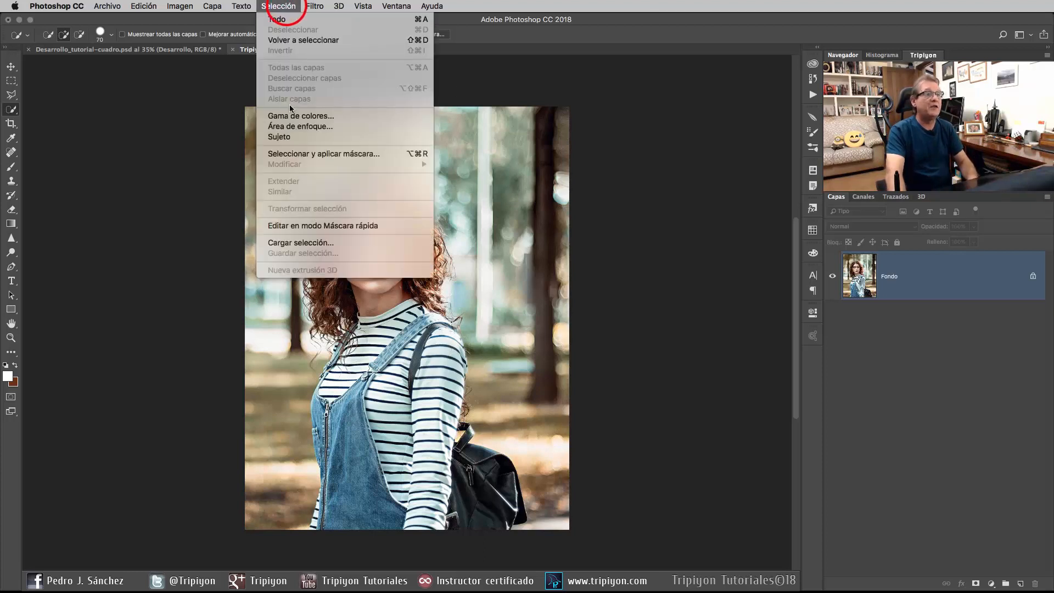
{"action": "left_click", "coordinate": [295, 138]}
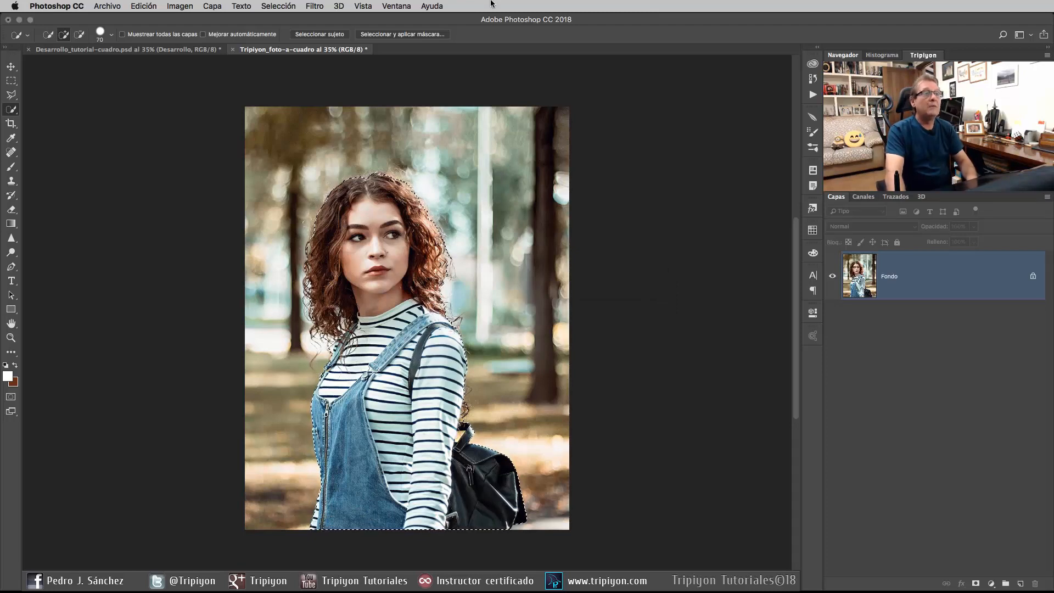
{"action": "left_click", "coordinate": [418, 35]}
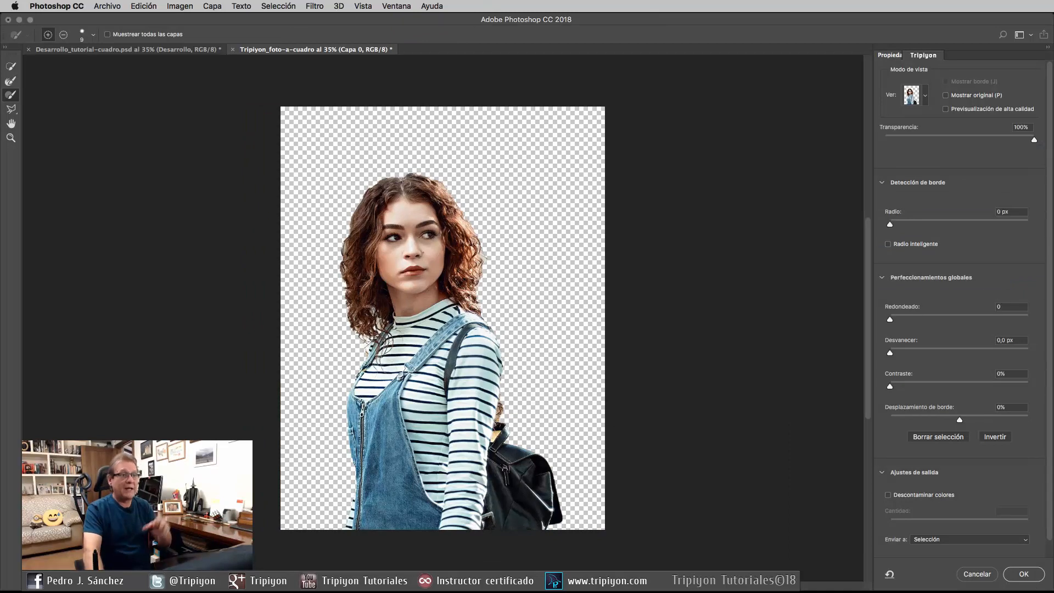
Set the Select and Mask preview transparency to 18% to reveal the background around the woman's hair
{"action": "scroll", "coordinate": [410, 234], "scroll_direction": "up", "scroll_amount": 2}
{"action": "scroll", "coordinate": [410, 234], "scroll_direction": "up", "scroll_amount": 5}
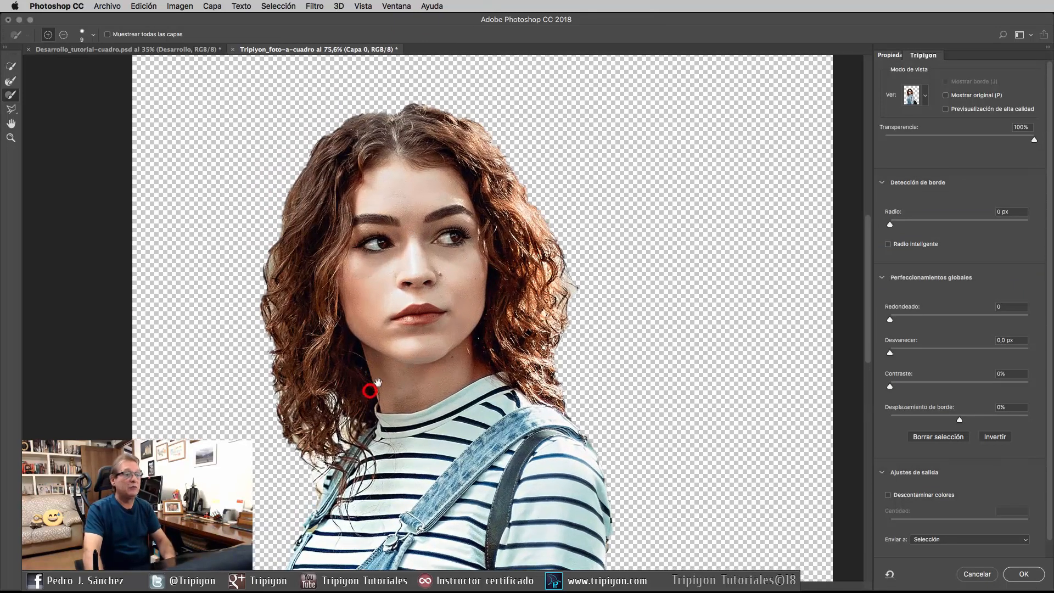
{"action": "left_click_drag", "start_coordinate": [377, 382], "coordinate": [437, 324]}
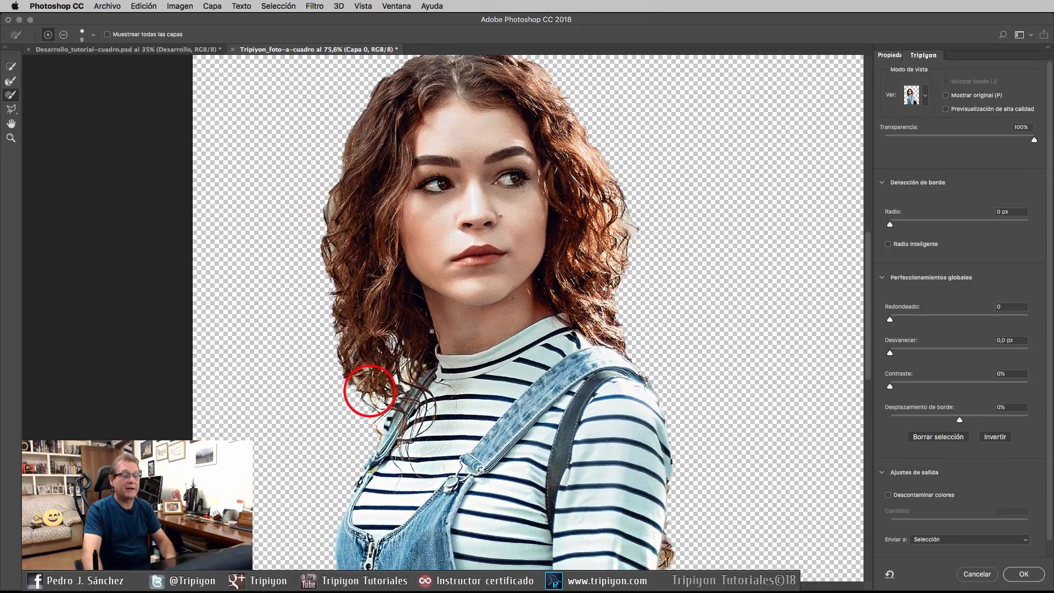
{"action": "left_click", "coordinate": [930, 138]}
{"action": "left_click_drag", "start_coordinate": [927, 149], "coordinate": [911, 149]}
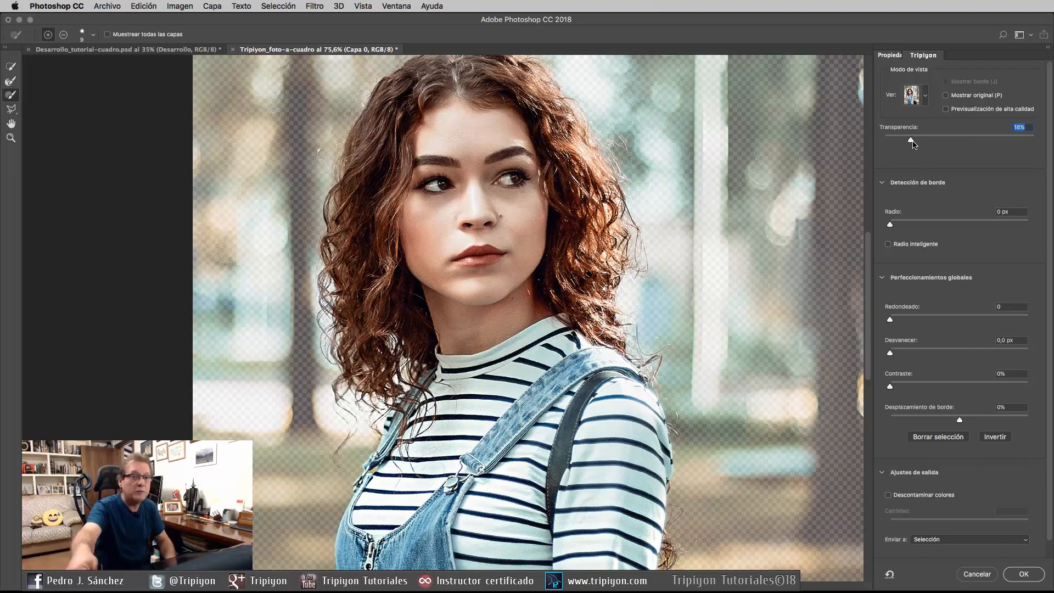
Refine the selection edge around the woman's curly hair with the Refine Edge brush at size 61
{"action": "left_click", "coordinate": [11, 81]}
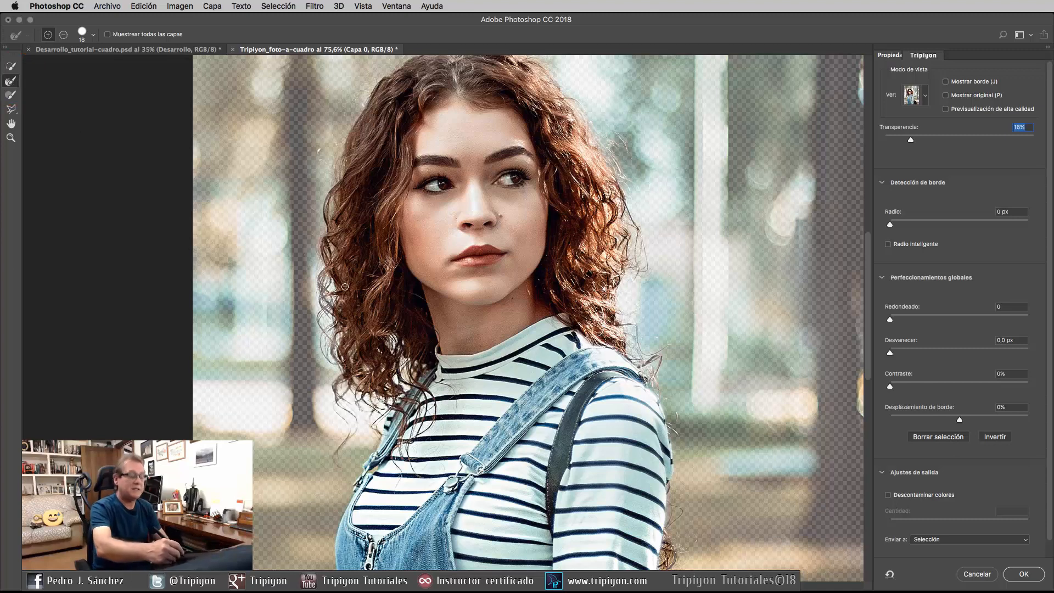
{"action": "left_click_drag", "start_coordinate": [344, 282], "coordinate": [357, 285]}
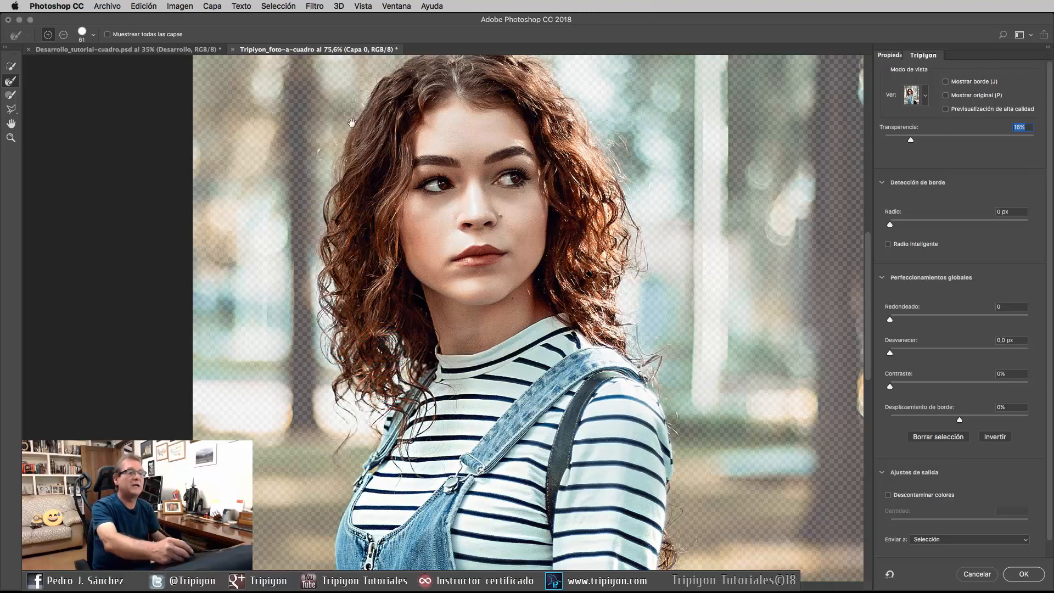
{"action": "left_click_drag", "start_coordinate": [351, 122], "coordinate": [320, 250]}
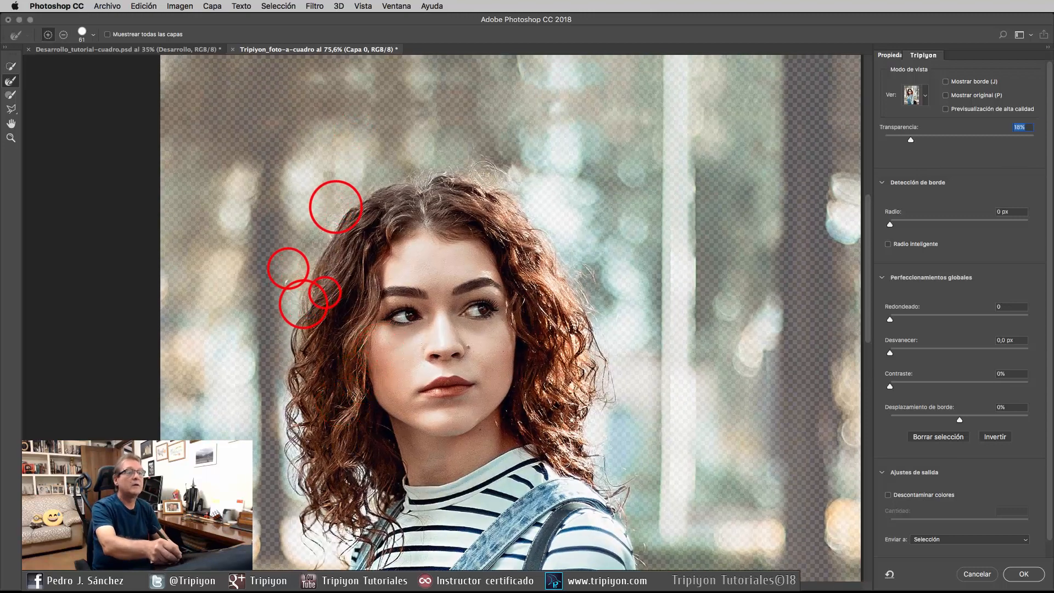
{"action": "mouse_move", "coordinate": [559, 494]}
{"action": "left_mouse_down"}
{"action": "mouse_move", "coordinate": [462, 271]}
{"action": "mouse_move", "coordinate": [442, 191]}
{"action": "left_mouse_up"}
{"action": "left_click_drag", "start_coordinate": [518, 501], "coordinate": [514, 345]}
{"action": "mouse_move", "coordinate": [910, 139]}
{"action": "left_mouse_down"}
{"action": "mouse_move", "coordinate": [942, 142]}
{"action": "mouse_move", "coordinate": [918, 144]}
{"action": "left_mouse_up"}
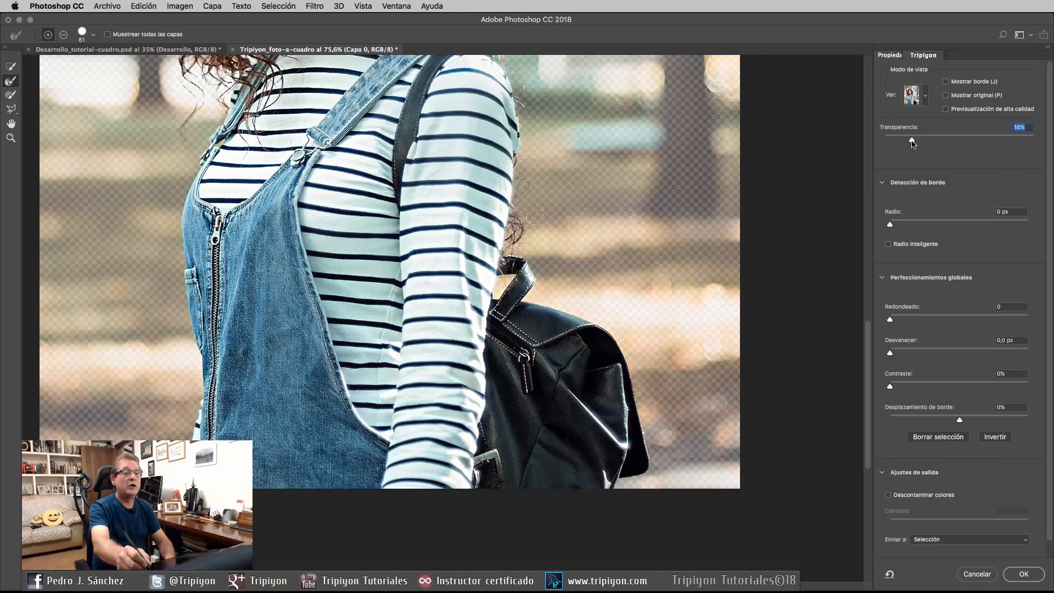
{"action": "mouse_move", "coordinate": [353, 159]}
{"action": "left_mouse_down"}
{"action": "mouse_move", "coordinate": [445, 335]}
{"action": "mouse_move", "coordinate": [449, 369]}
{"action": "left_mouse_up"}
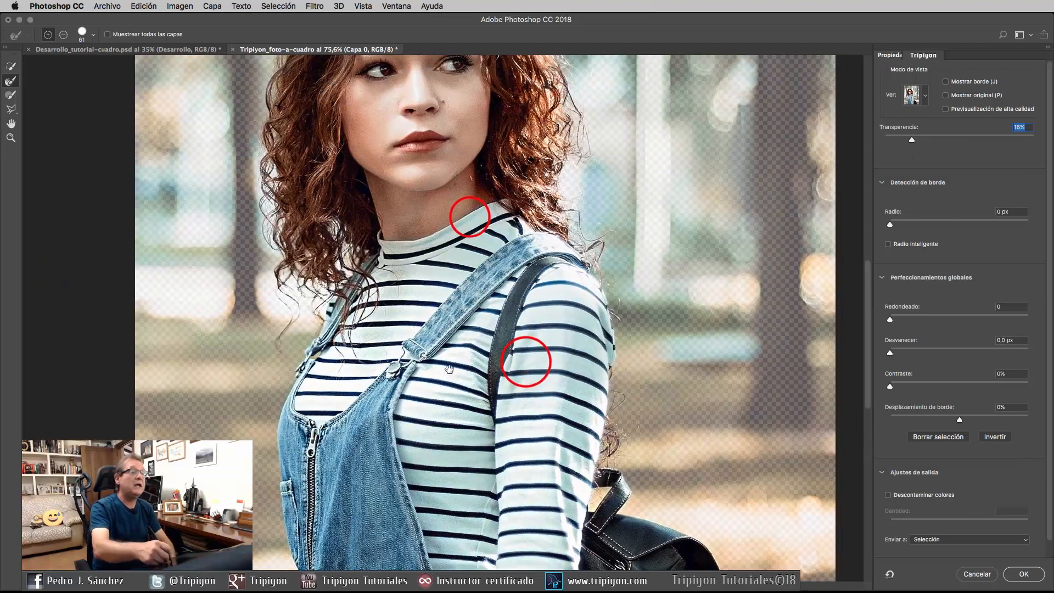
{"action": "left_click_drag", "start_coordinate": [553, 389], "coordinate": [534, 370]}
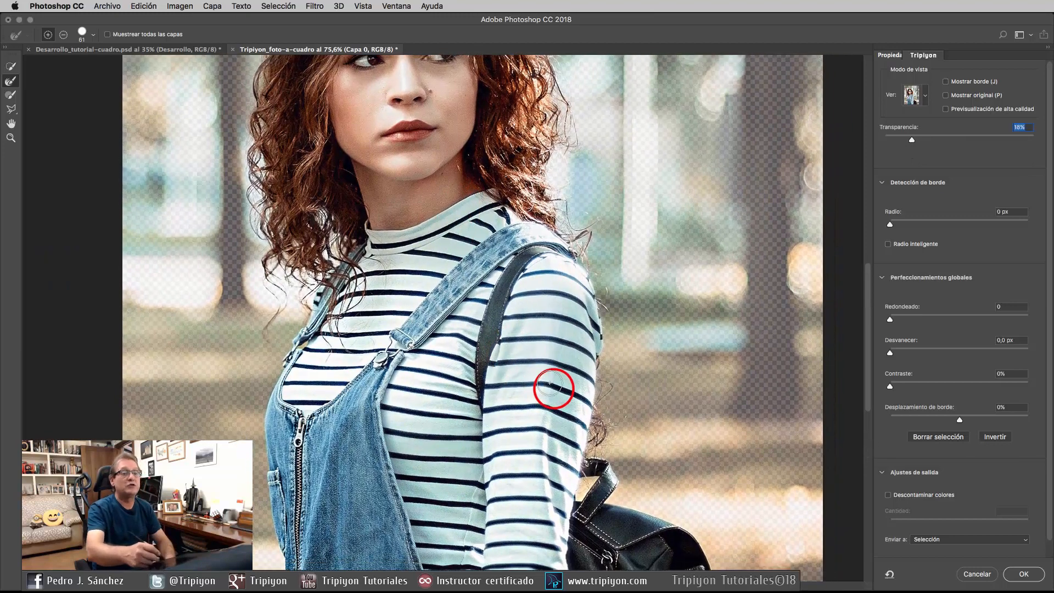
Decontaminate the colors at 100% and output the selection to a new layer with a layer mask
{"action": "left_click", "coordinate": [887, 495]}
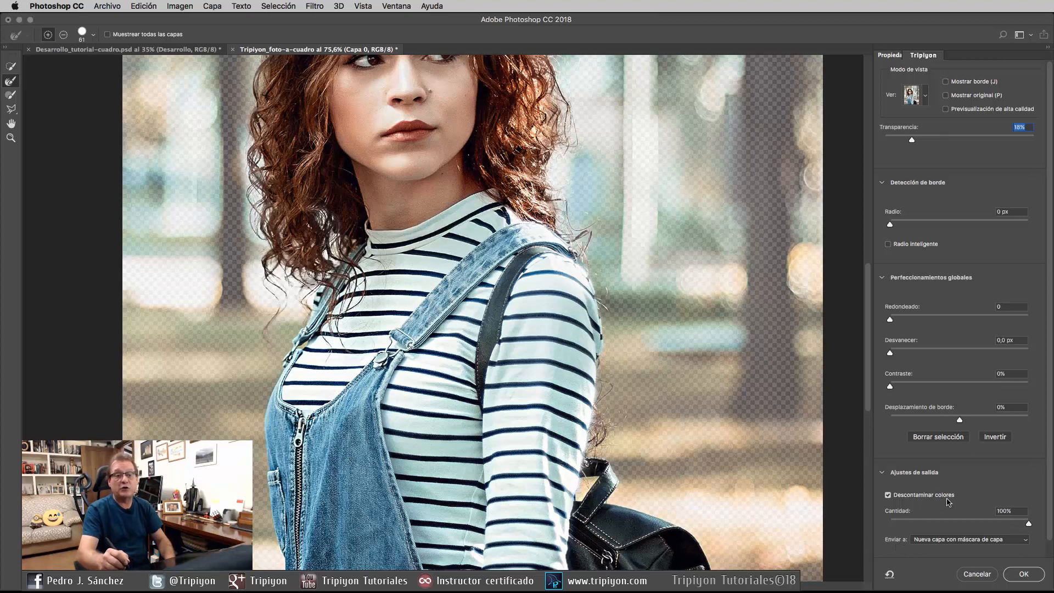
{"action": "left_click", "coordinate": [949, 542]}
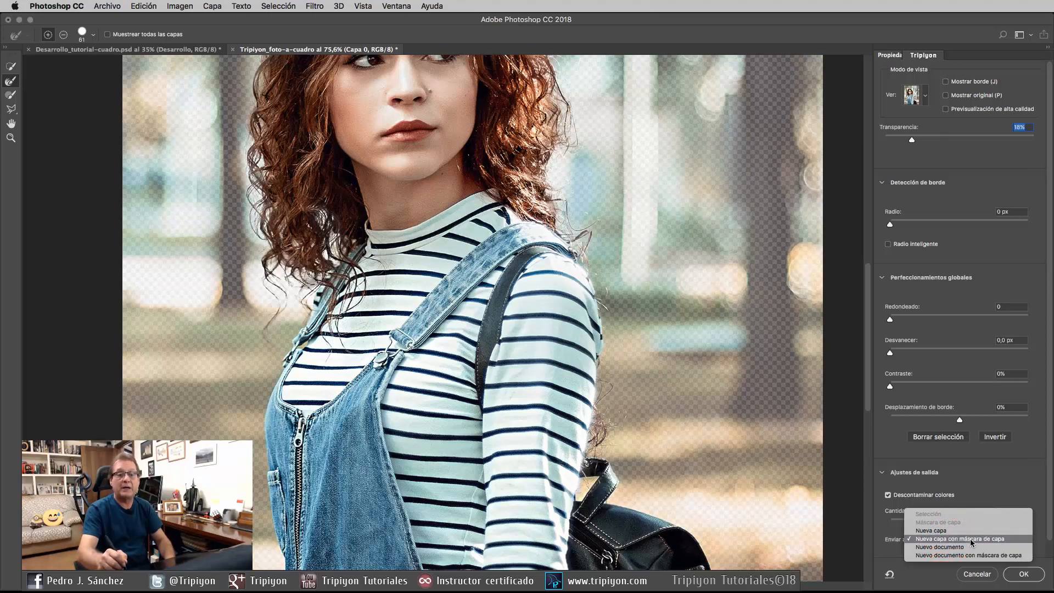
{"action": "left_click", "coordinate": [971, 539]}
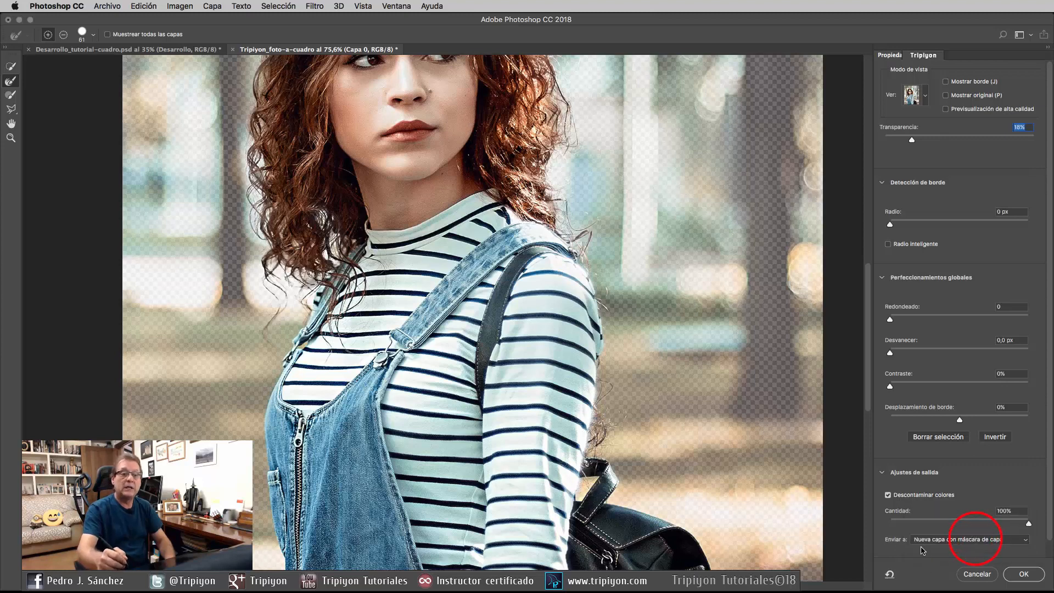
{"action": "left_click", "coordinate": [1022, 574]}
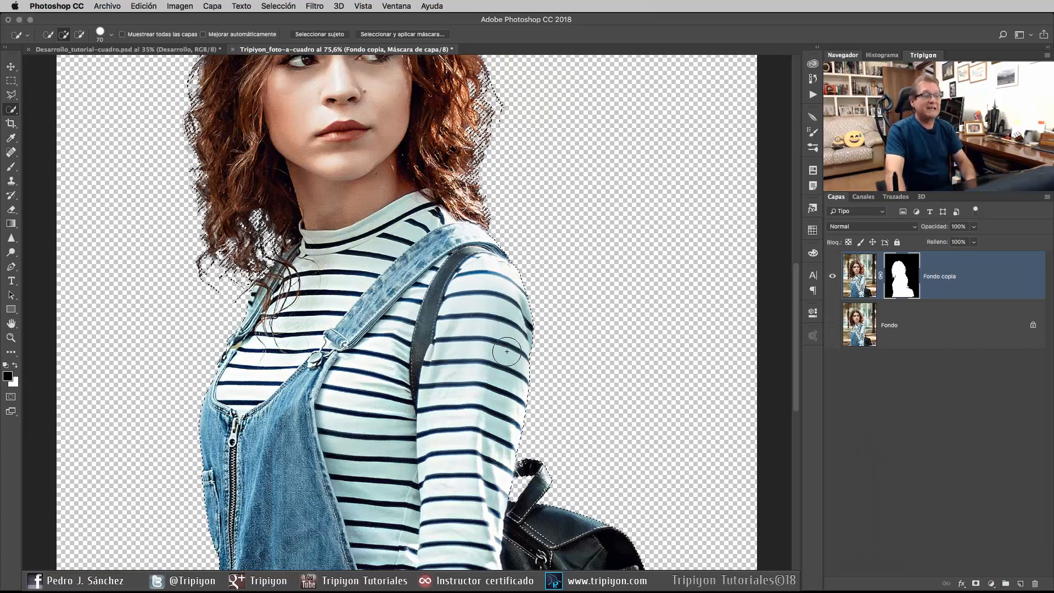
Apply the layer mask permanently to the Fondo copia layer and clear the active selection
{"action": "right_click", "coordinate": [509, 310]}
{"action": "left_click", "coordinate": [515, 310]}
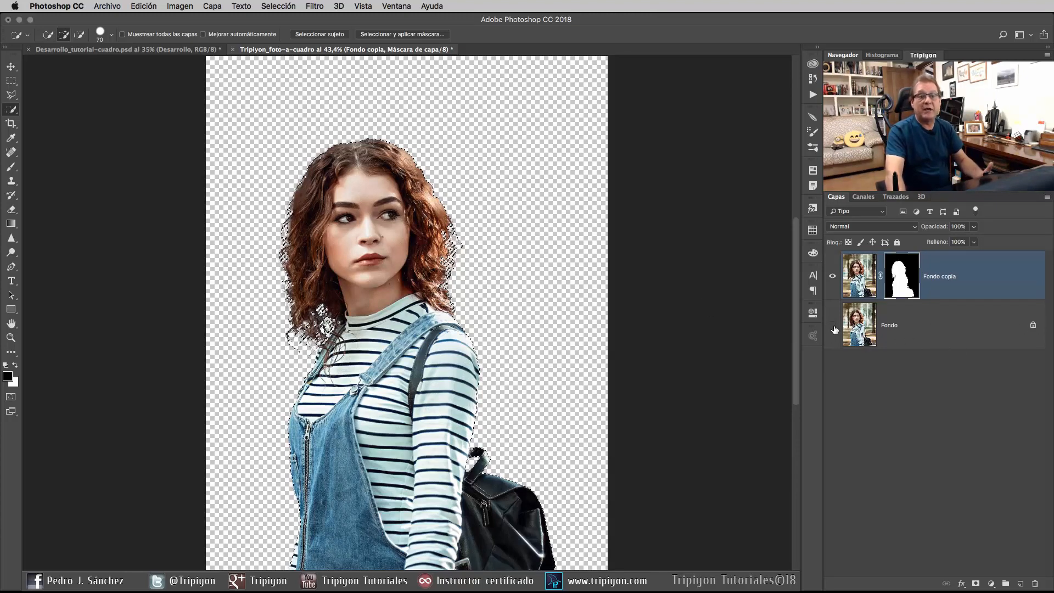
{"action": "right_click", "coordinate": [901, 284]}
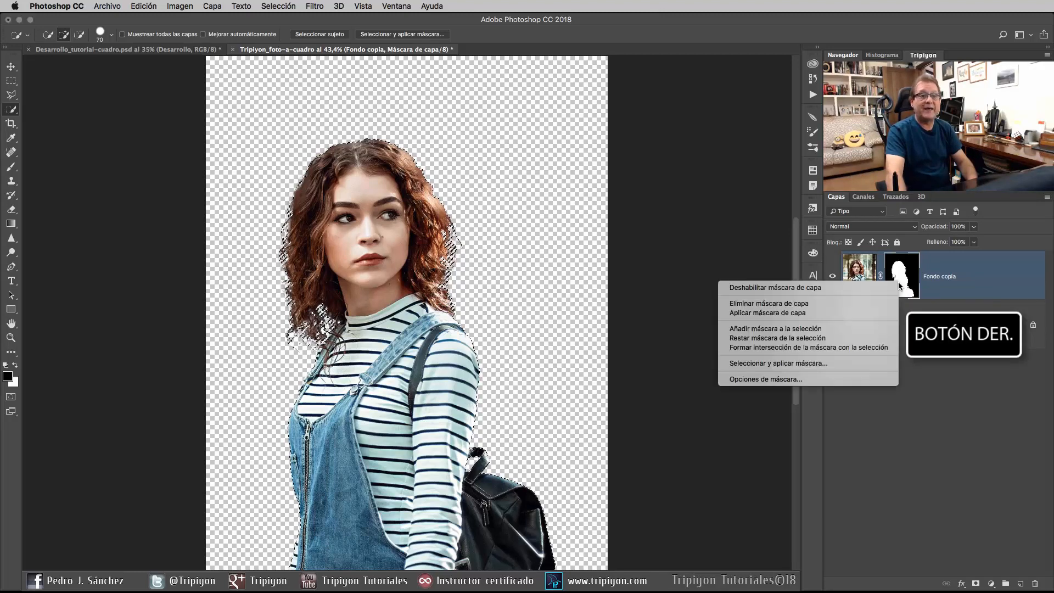
{"action": "left_click", "coordinate": [830, 314]}
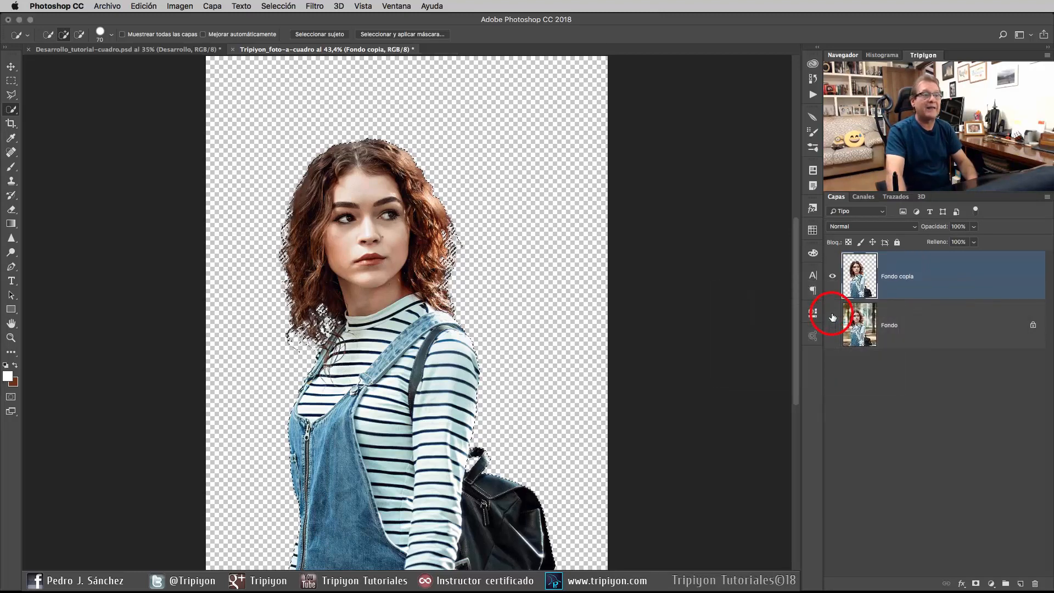
{"action": "left_click", "coordinate": [279, 5]}
{"action": "left_click", "coordinate": [286, 28]}
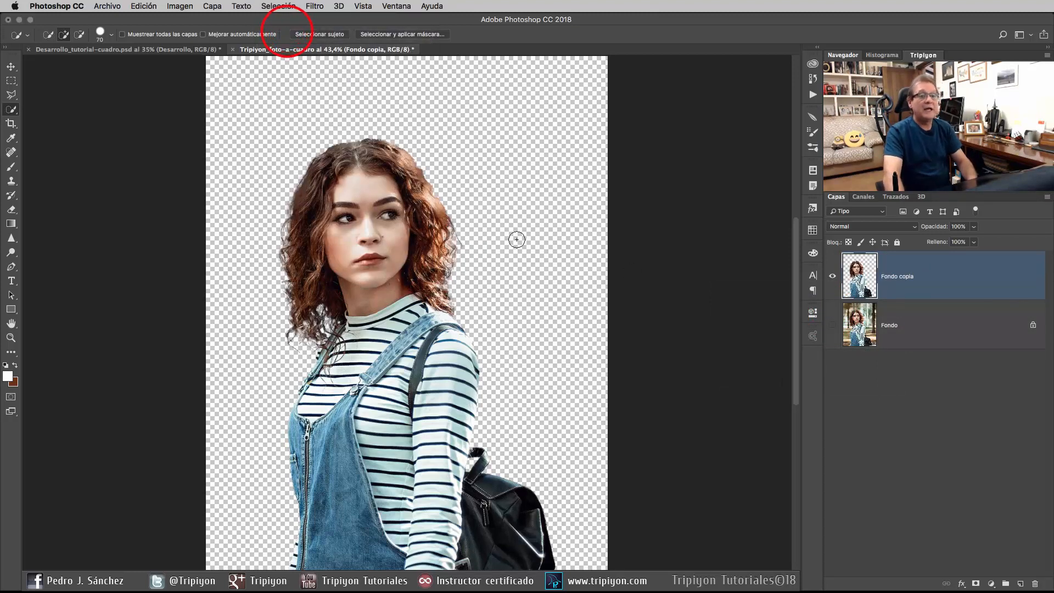
Rename the cut-out layer Fondo copia to Mujer
{"action": "left_click", "coordinate": [955, 331]}
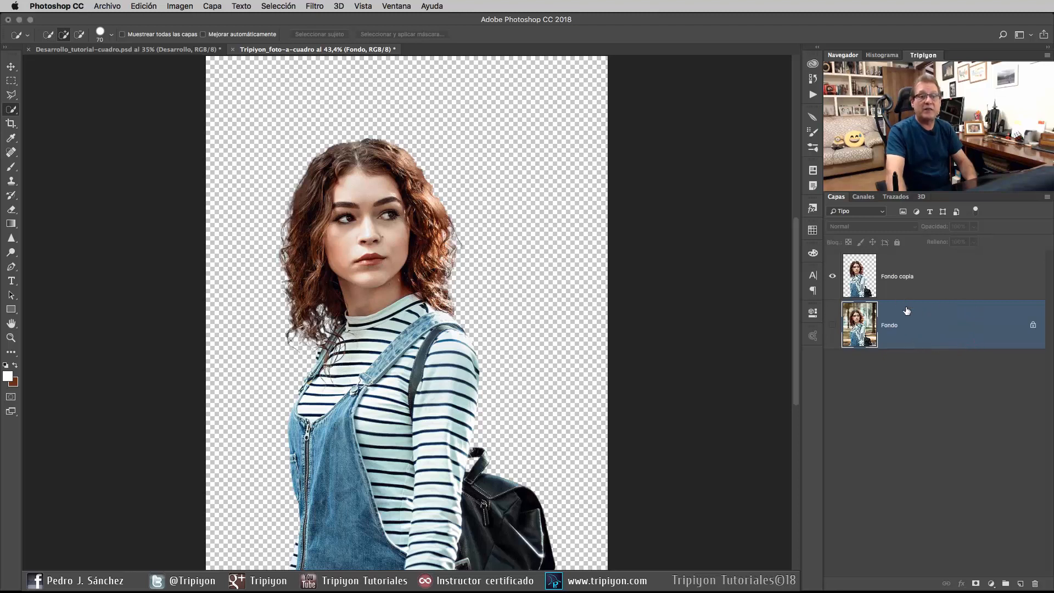
{"action": "double_click", "coordinate": [896, 277]}
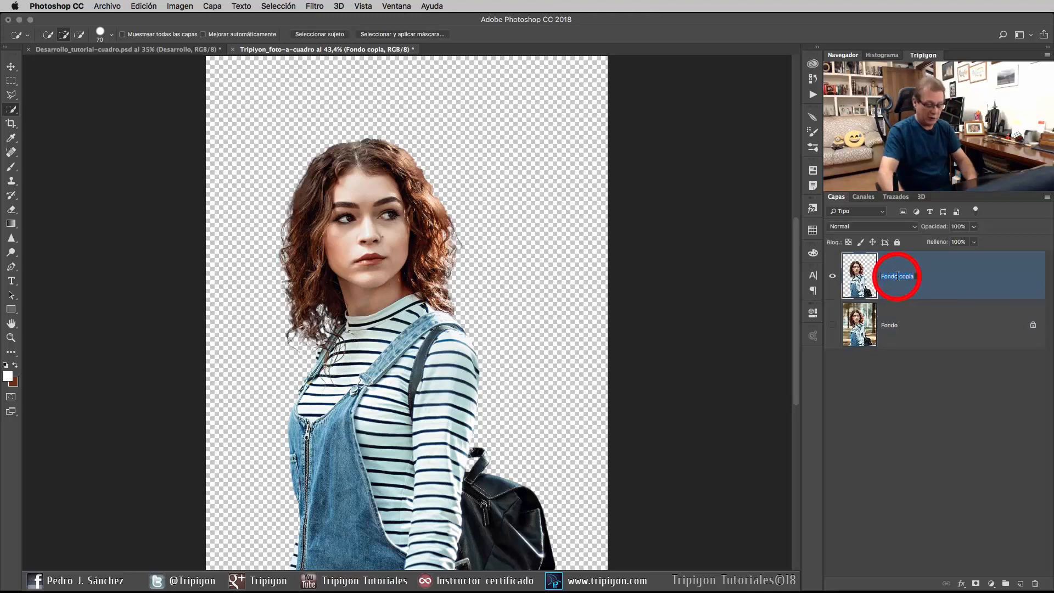
{"action": "type", "text": "Mujer"}
{"action": "key", "text": "Return"}
Place textura01.jpg as an embedded object directly above the Fondo layer, keeping its original size
{"action": "left_click", "coordinate": [917, 325]}
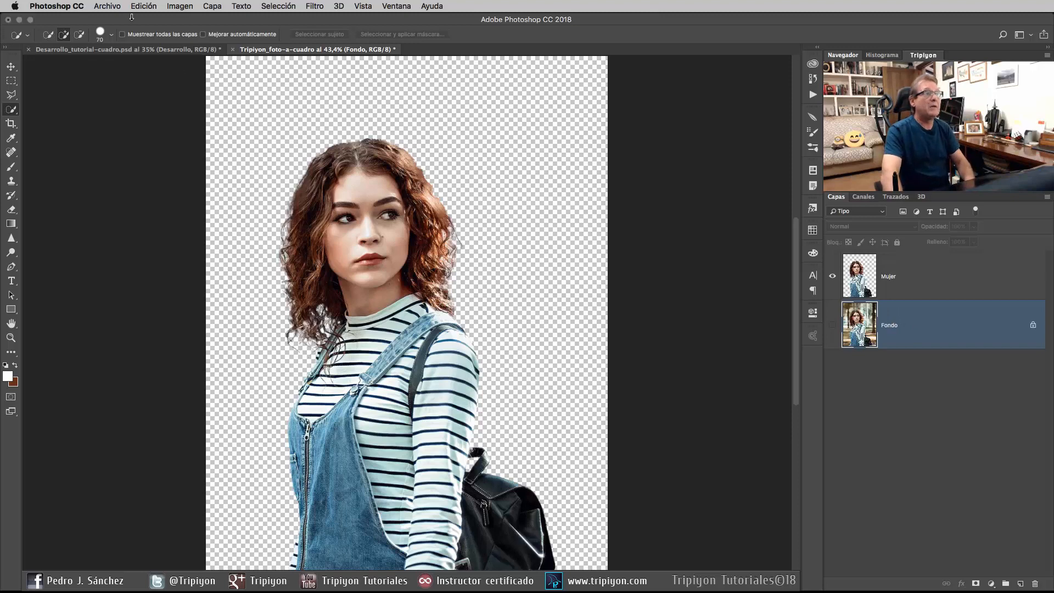
{"action": "left_click", "coordinate": [107, 6]}
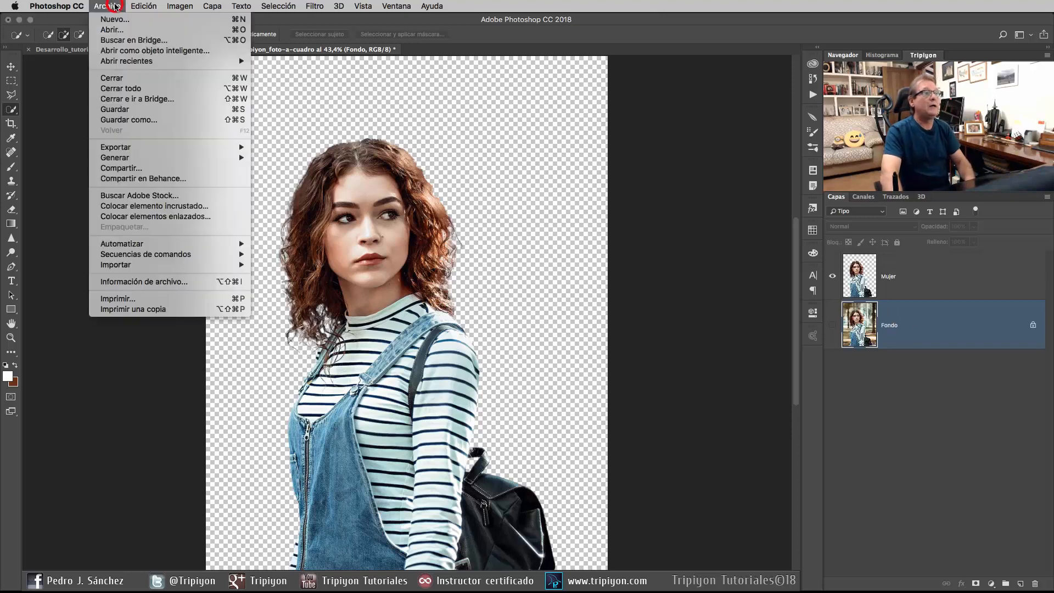
{"action": "left_click", "coordinate": [103, 207]}
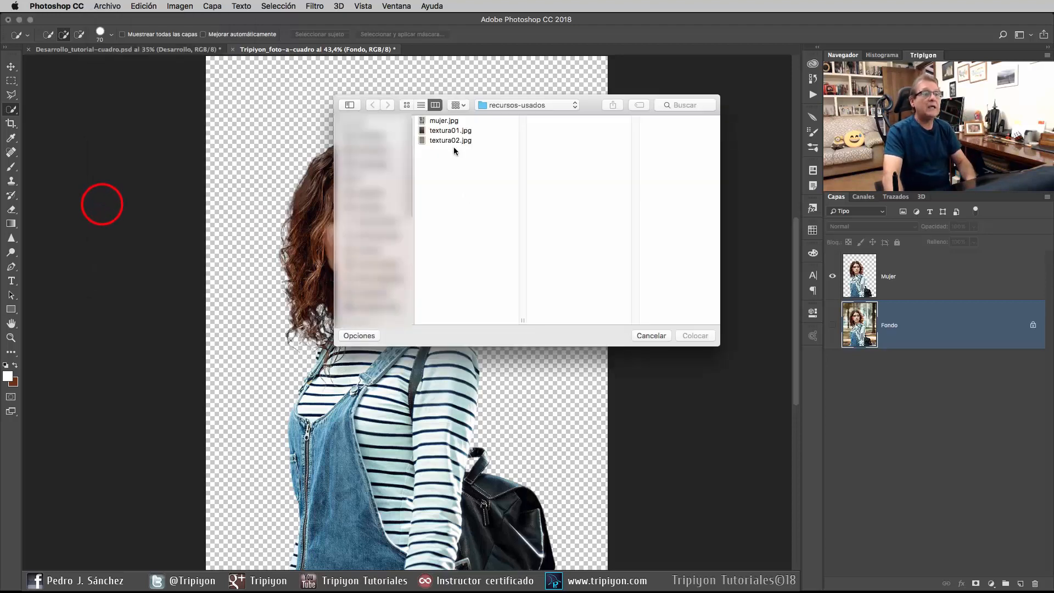
{"action": "left_click", "coordinate": [453, 131]}
{"action": "left_click", "coordinate": [705, 336]}
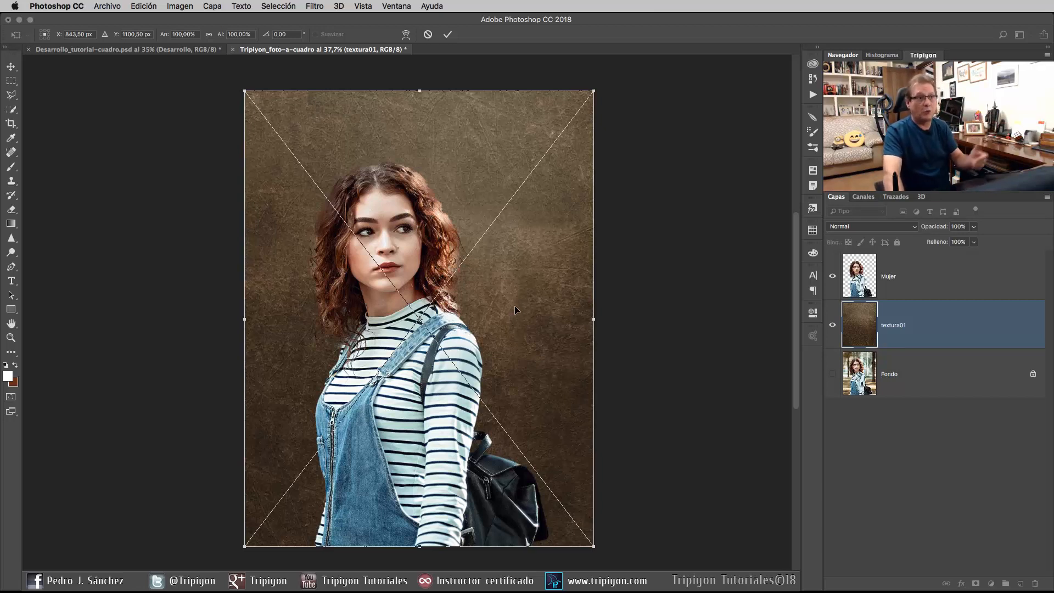
{"action": "left_click", "coordinate": [448, 35]}
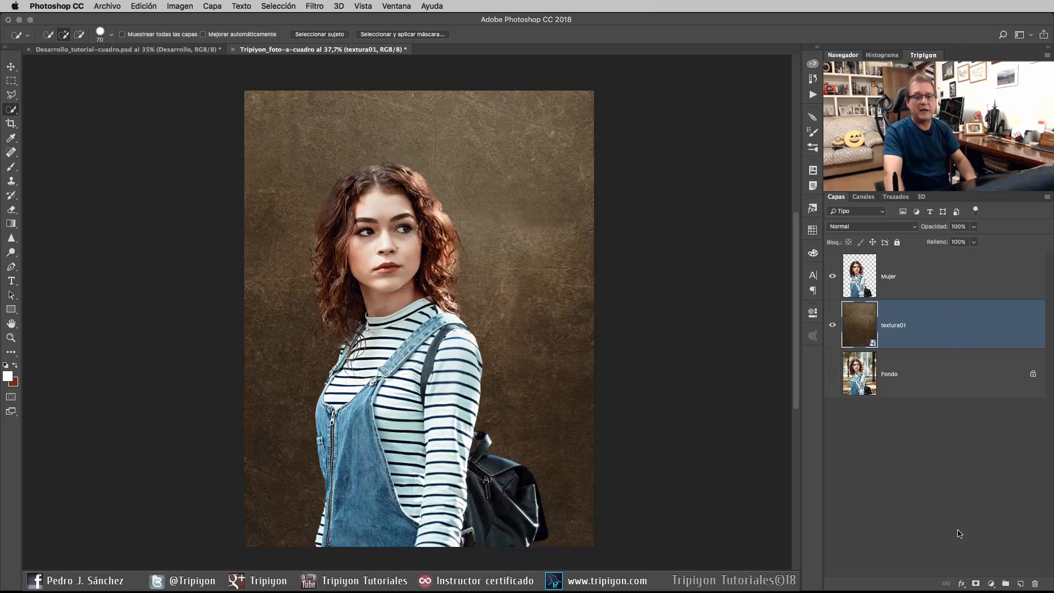
Add a Levels adjustment clipped to the textura01 layer, with black input at 19 and white output at 238
{"action": "left_click", "coordinate": [991, 583]}
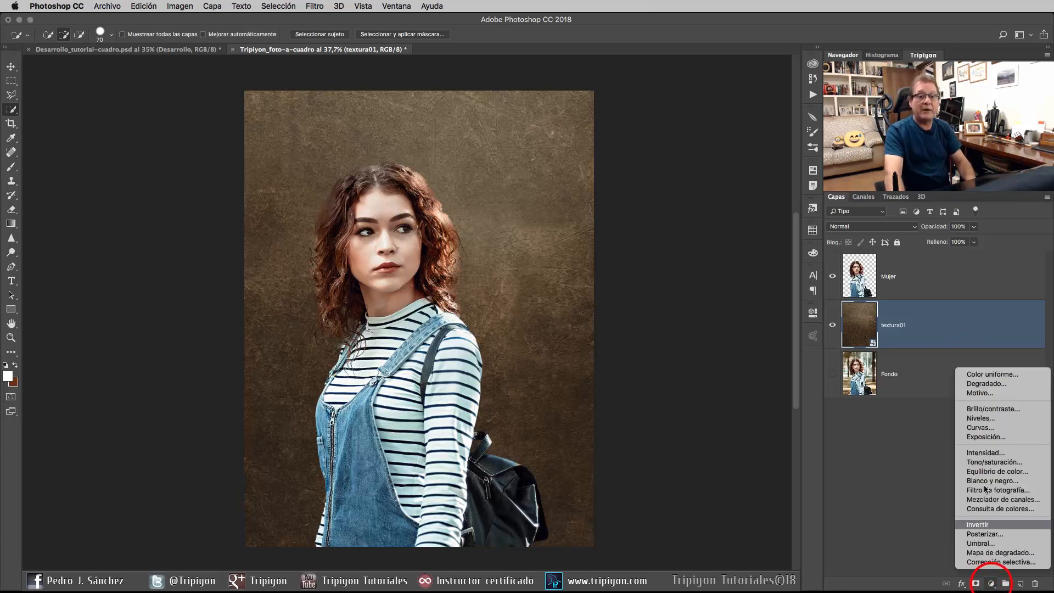
{"action": "left_click", "coordinate": [995, 418]}
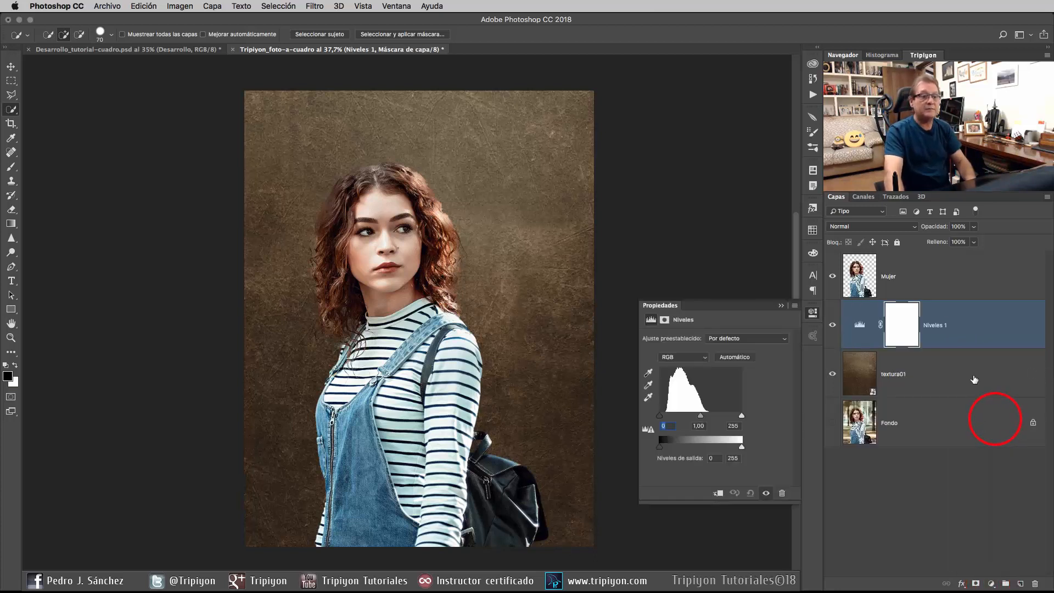
{"action": "left_click", "coordinate": [719, 493]}
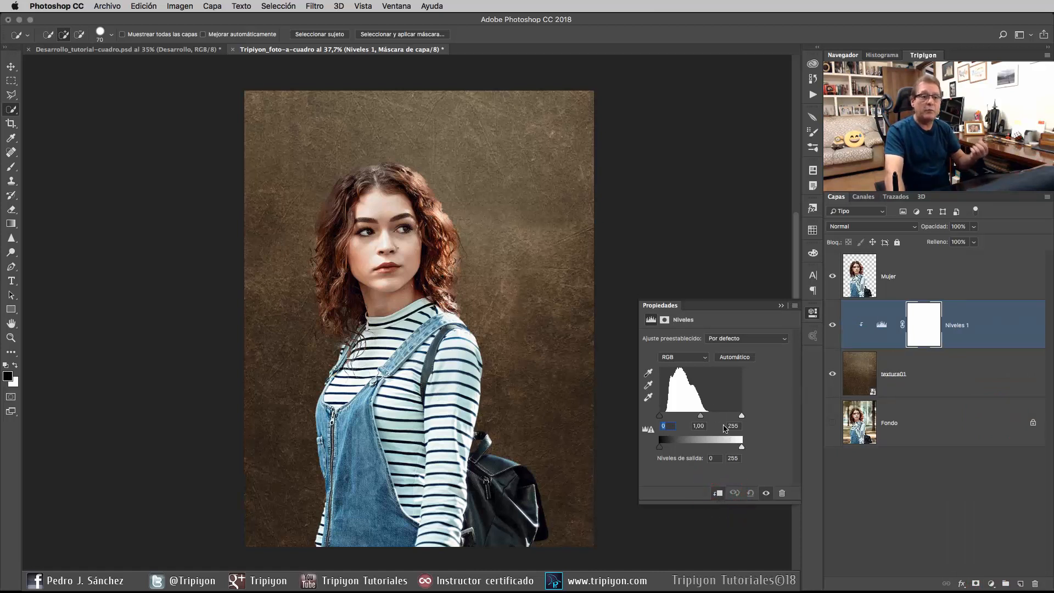
{"action": "left_click_drag", "start_coordinate": [659, 415], "coordinate": [669, 418]}
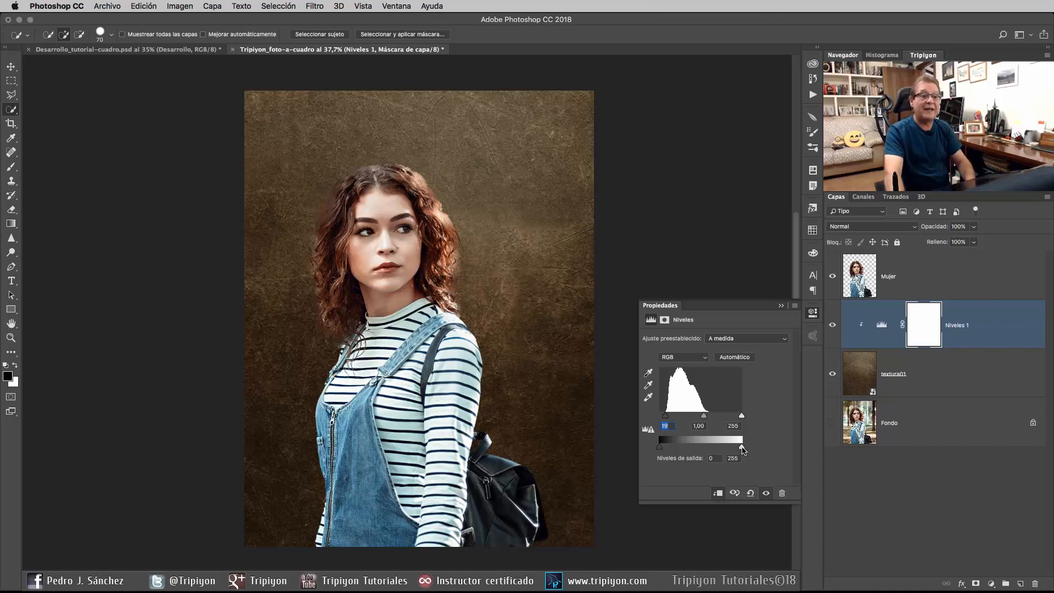
{"action": "left_click_drag", "start_coordinate": [742, 448], "coordinate": [737, 450]}
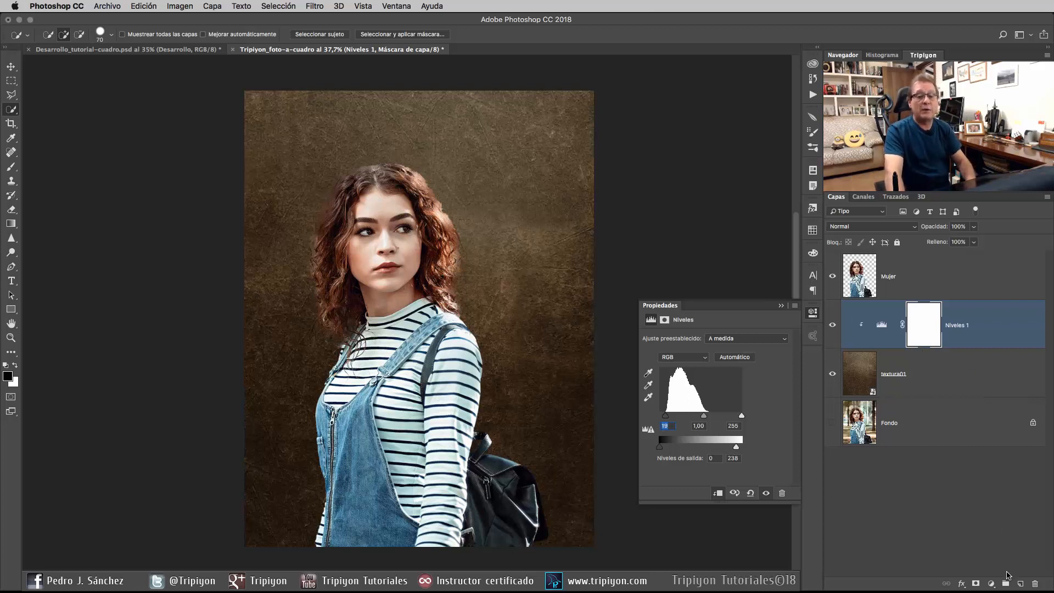
Add a clipped layer named luces tex 1 above the Levels adjustment, with the Sobreexponer color blend mode
{"action": "left_click", "coordinate": [1020, 583]}
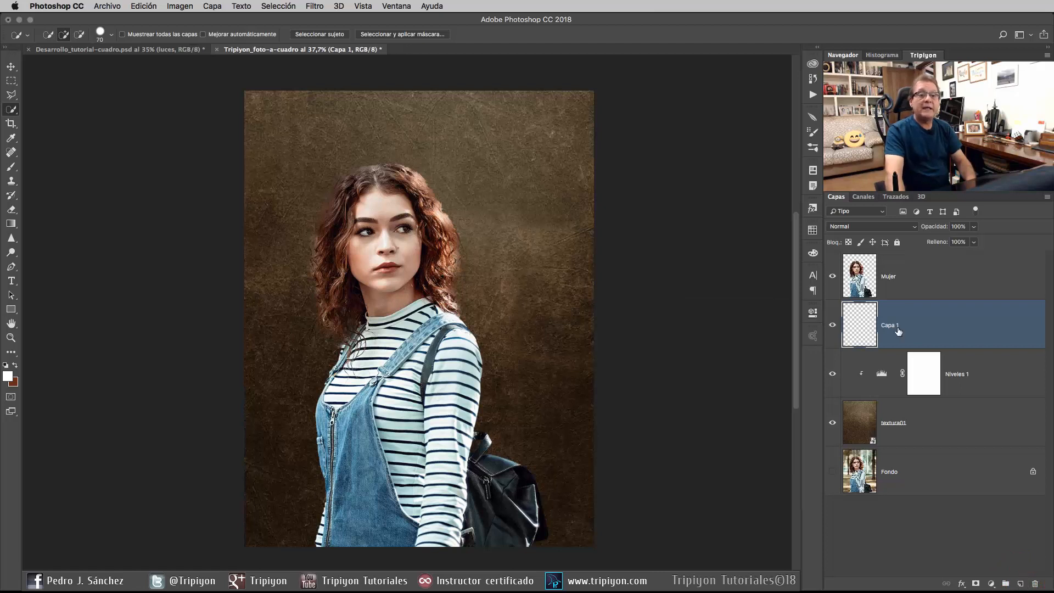
{"action": "key", "text": "alt"}
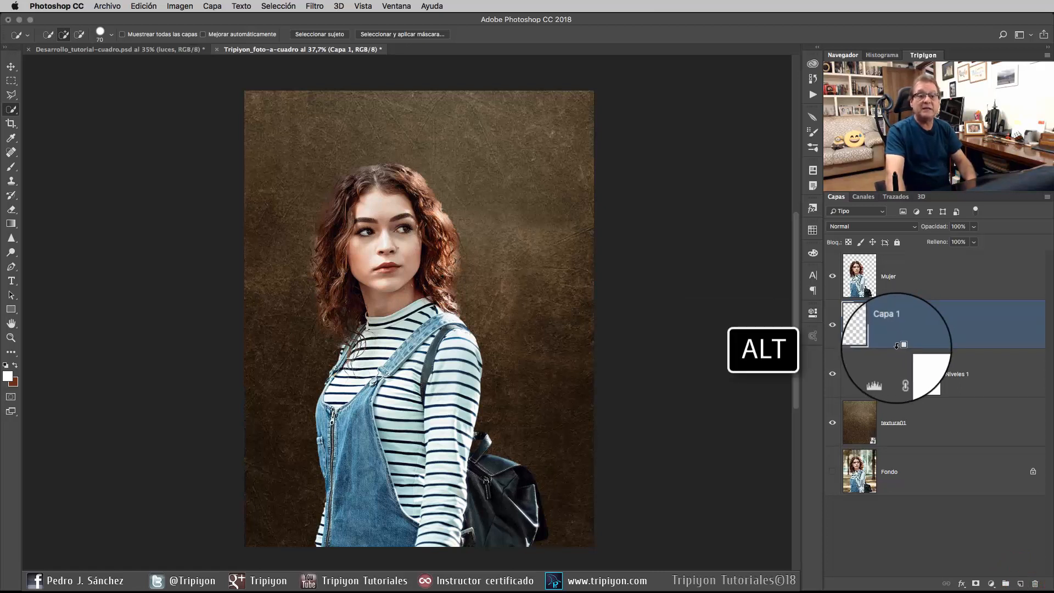
{"action": "left_click", "coordinate": [896, 344], "text": "alt"}
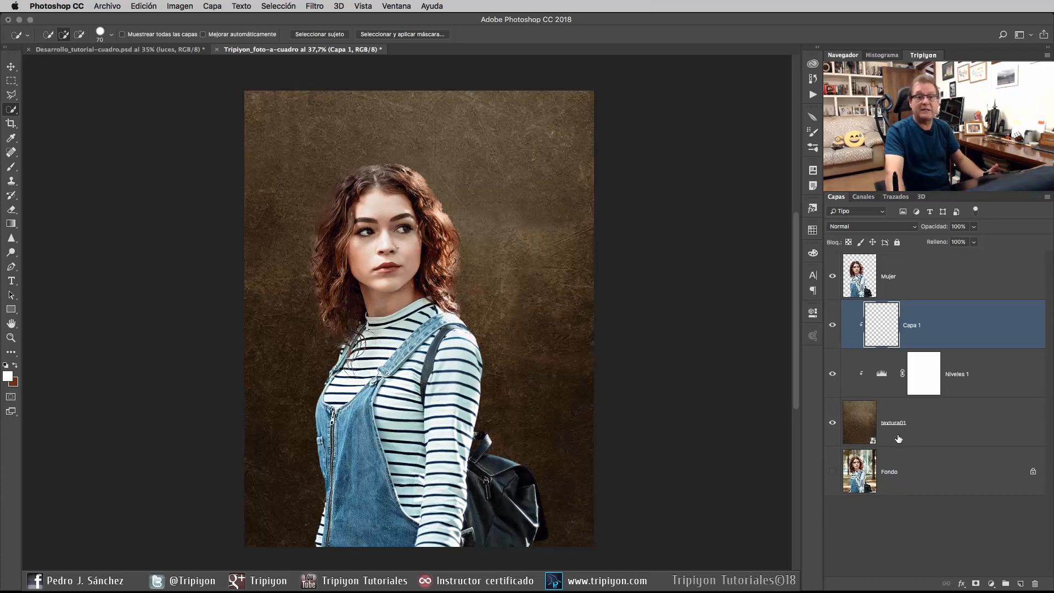
{"action": "double_click", "coordinate": [912, 325]}
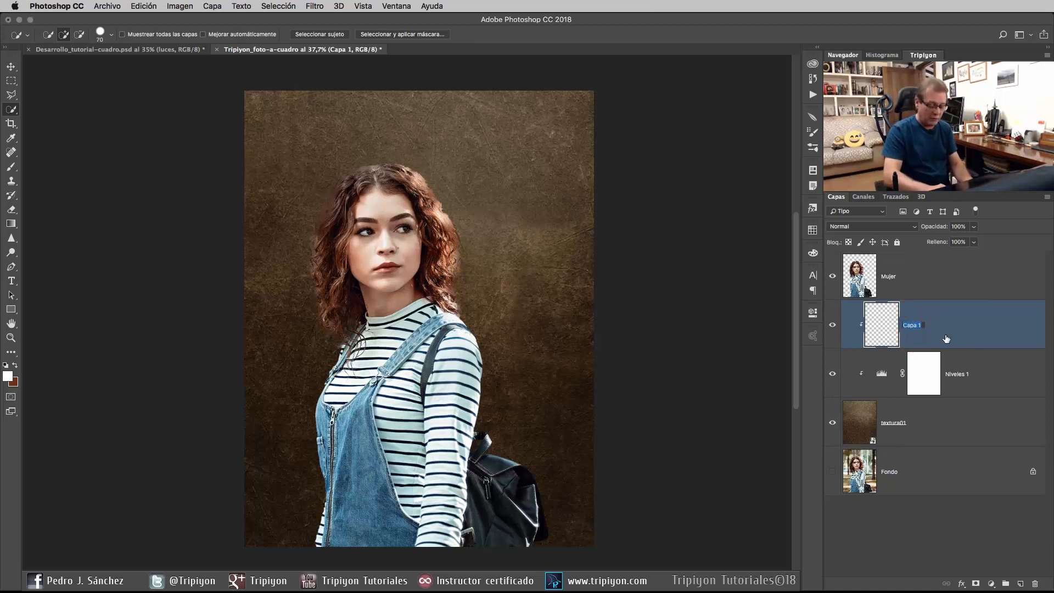
{"action": "type", "text": "luces tex 1"}
{"action": "key", "text": "Return"}
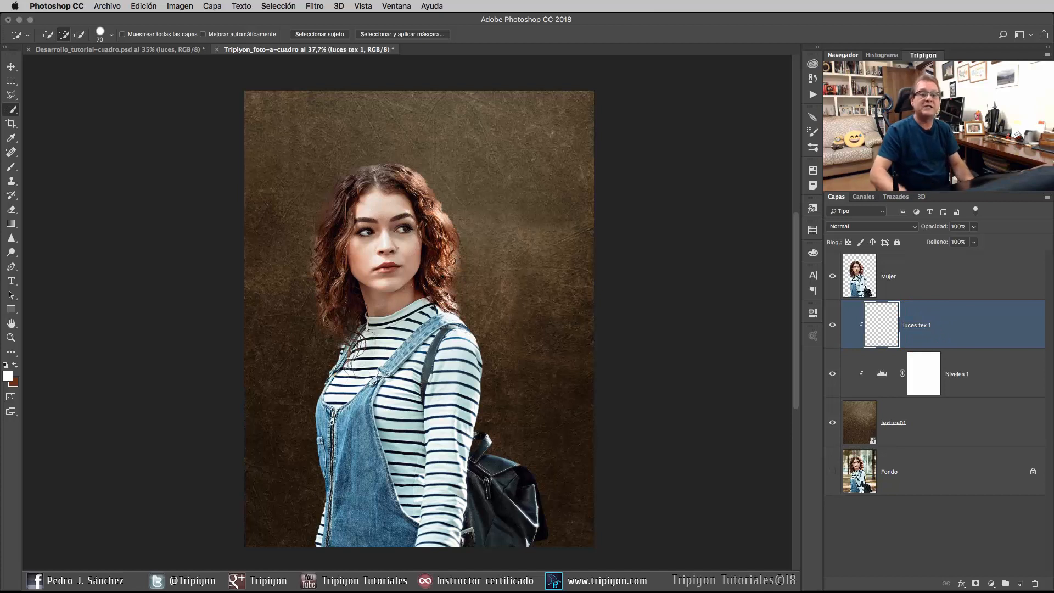
{"action": "left_click", "coordinate": [854, 227]}
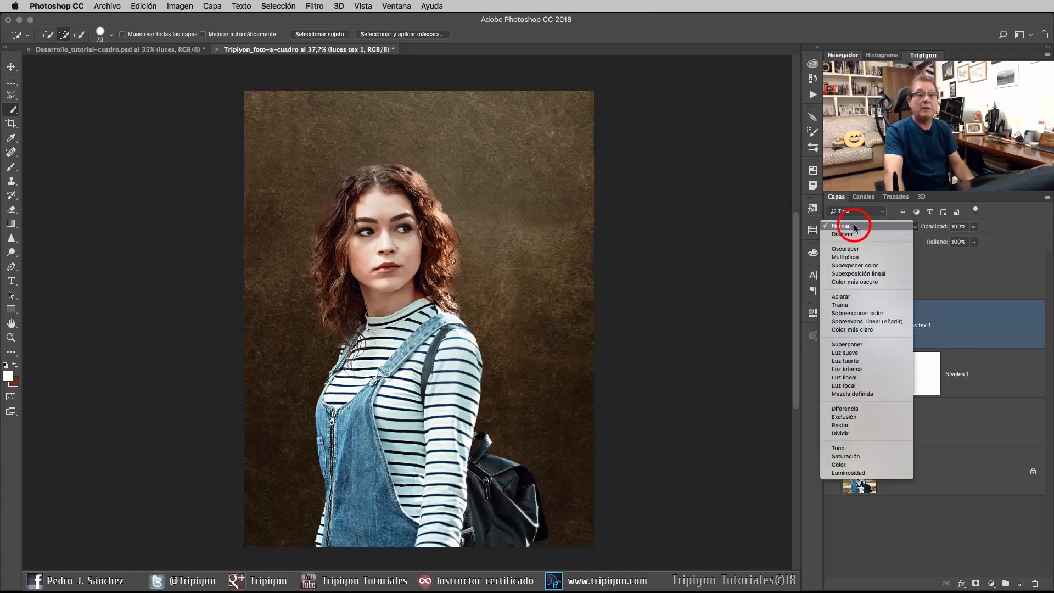
{"action": "left_click", "coordinate": [861, 314]}
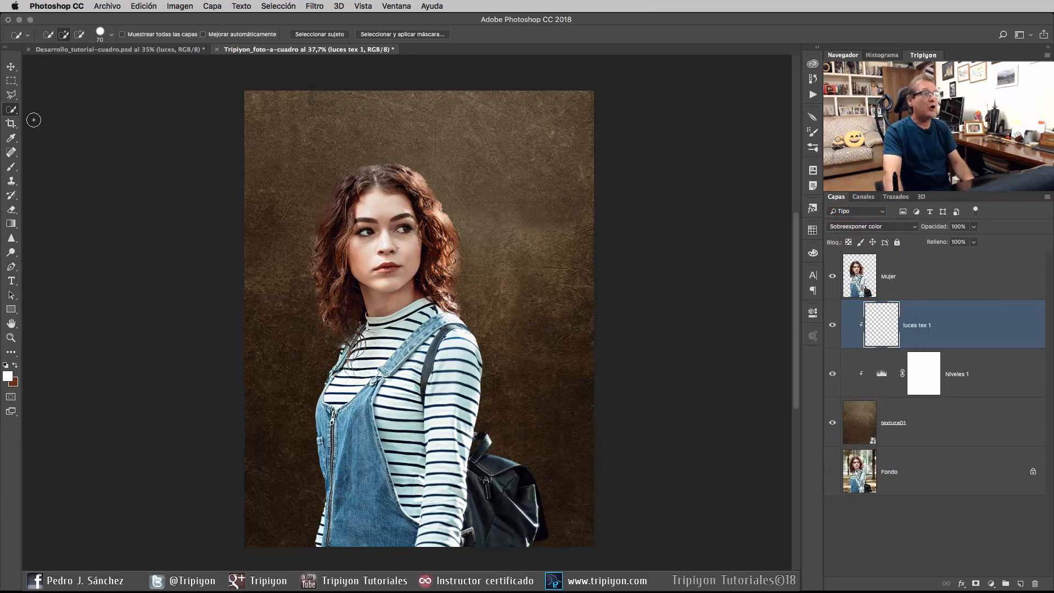
With the Brush tool, sample the brown of the texture beside the woman's hair as the foreground color
{"action": "left_click", "coordinate": [13, 170]}
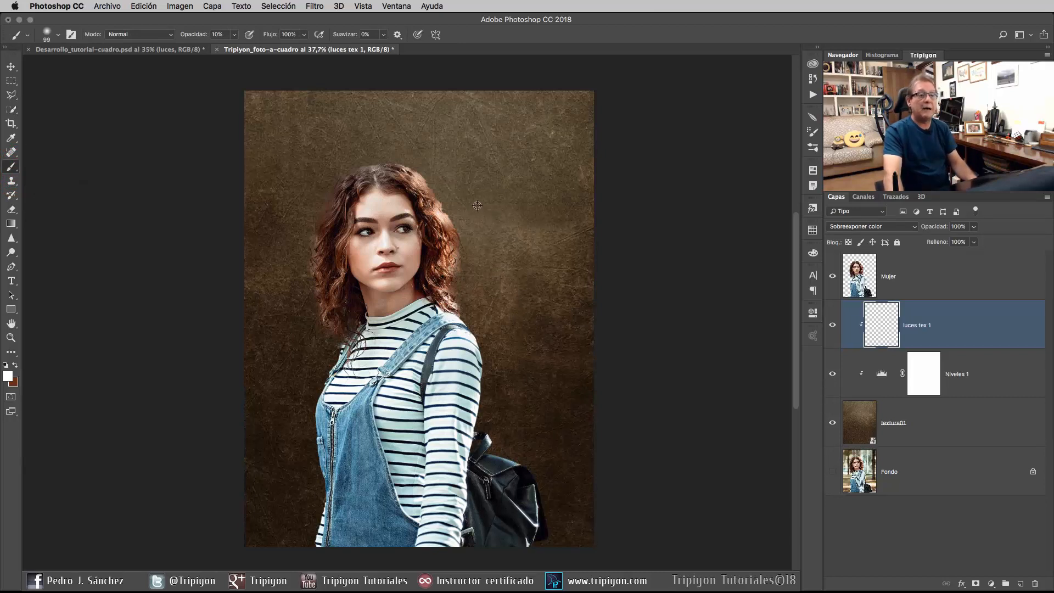
{"action": "key", "text": "alt"}
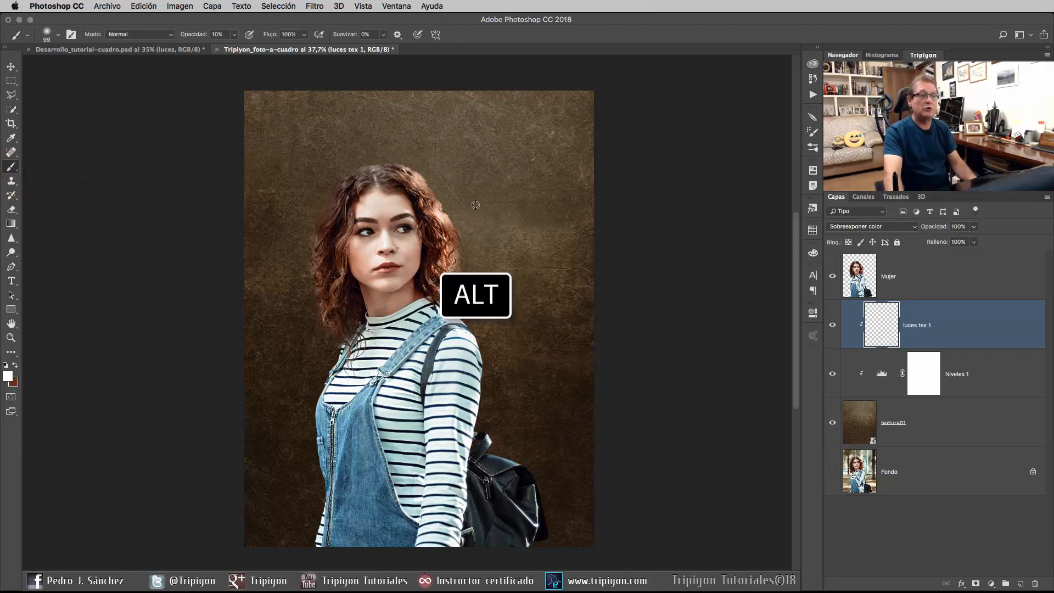
{"action": "left_click", "coordinate": [475, 205], "text": "alt"}
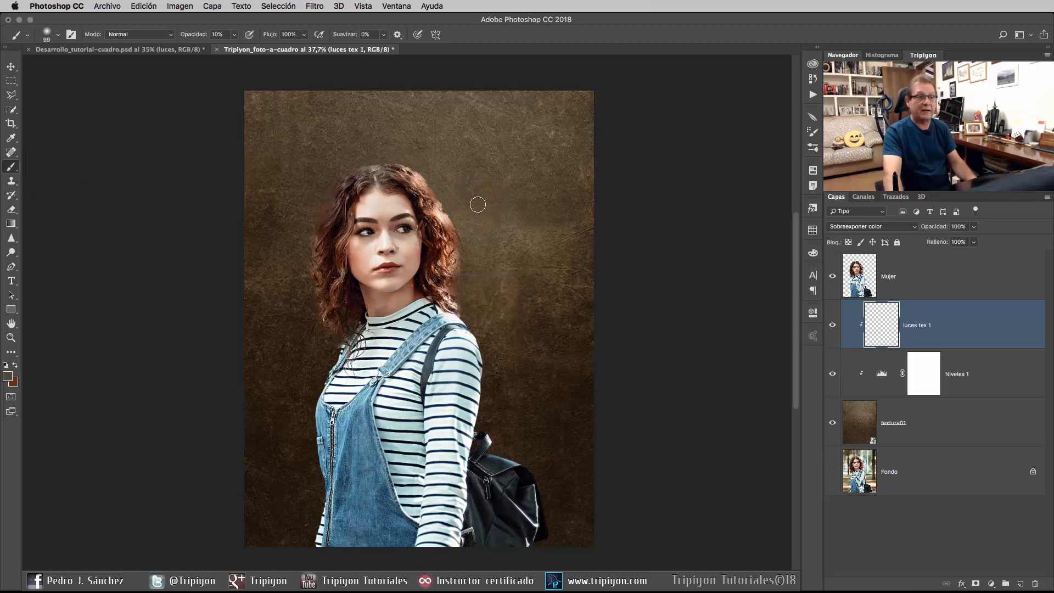
Shape the brush tip into a tall, slightly tilted ellipse of 2519 px and set the brush opacity to 100%
{"action": "right_click", "coordinate": [448, 193]}
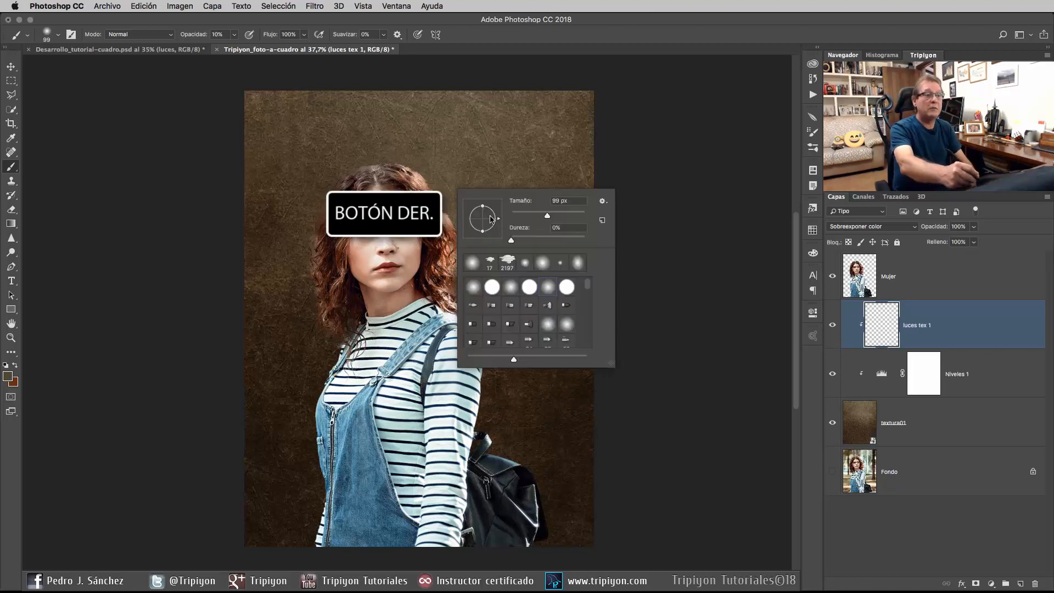
{"action": "left_click_drag", "start_coordinate": [481, 206], "coordinate": [488, 238]}
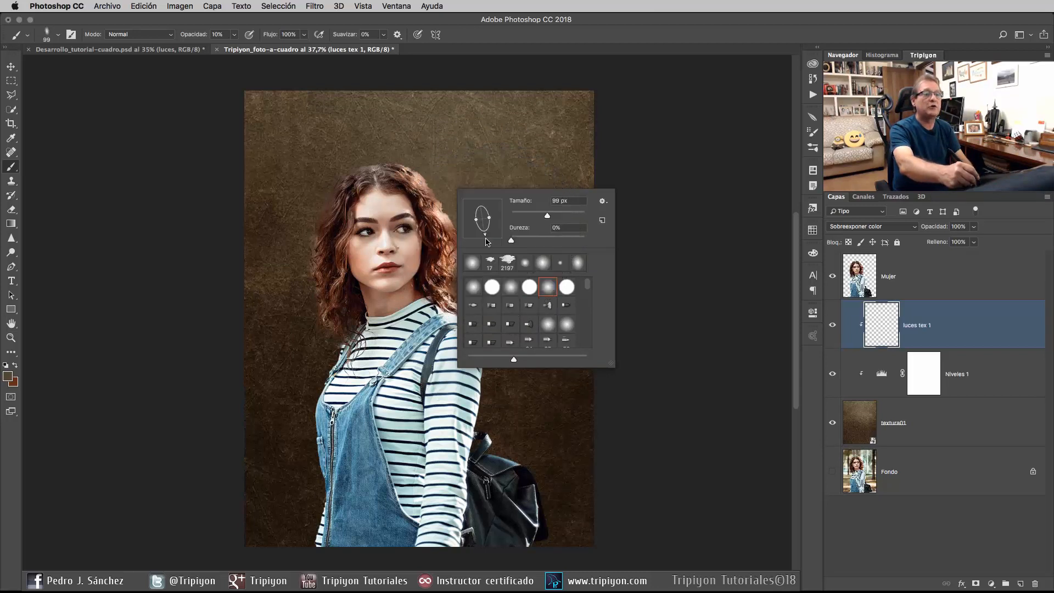
{"action": "left_click_drag", "start_coordinate": [547, 215], "coordinate": [579, 217]}
{"action": "left_click", "coordinate": [582, 32]}
{"action": "left_click_drag", "start_coordinate": [373, 318], "coordinate": [482, 305]}
{"action": "left_click_drag", "start_coordinate": [397, 336], "coordinate": [470, 332]}
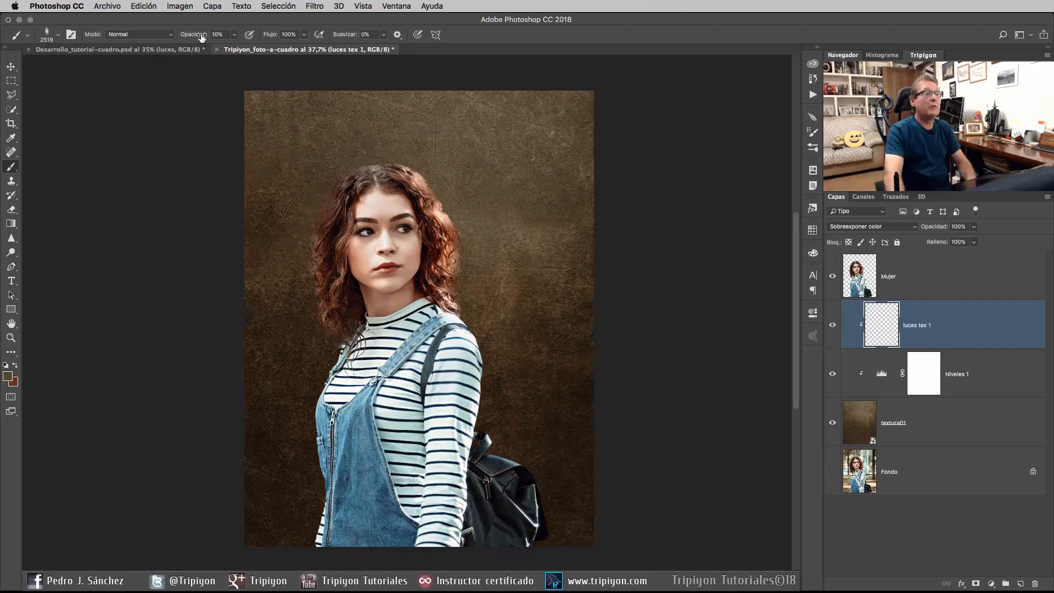
{"action": "left_click_drag", "start_coordinate": [196, 38], "coordinate": [258, 46]}
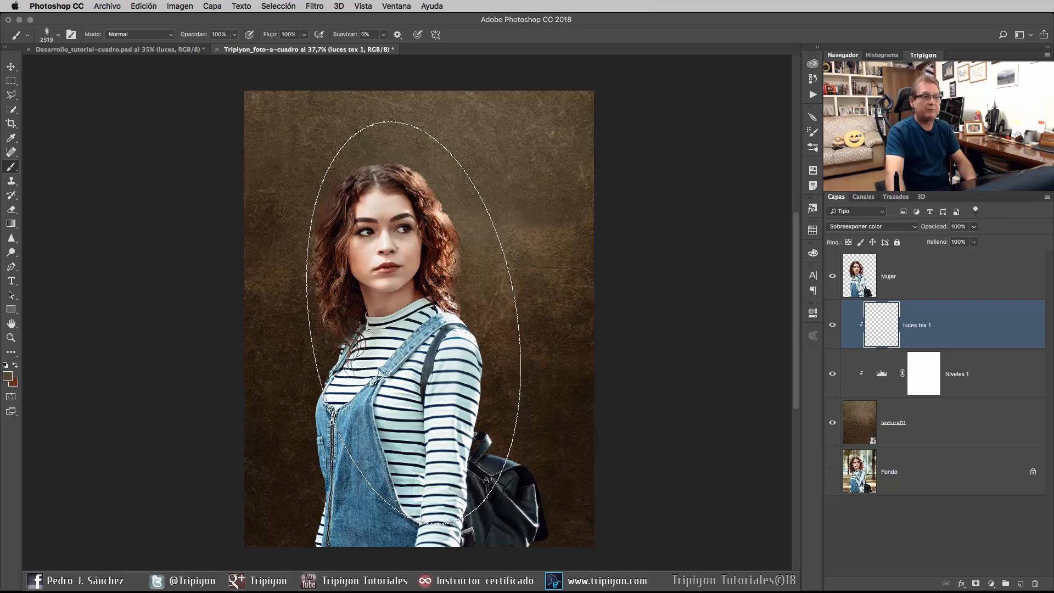
Paint several overlapping dabs centered on the woman on luces tex 1 to light up the texture behind her
{"action": "left_click", "coordinate": [413, 322]}
{"action": "left_click", "coordinate": [413, 323]}
{"action": "left_click", "coordinate": [428, 328]}
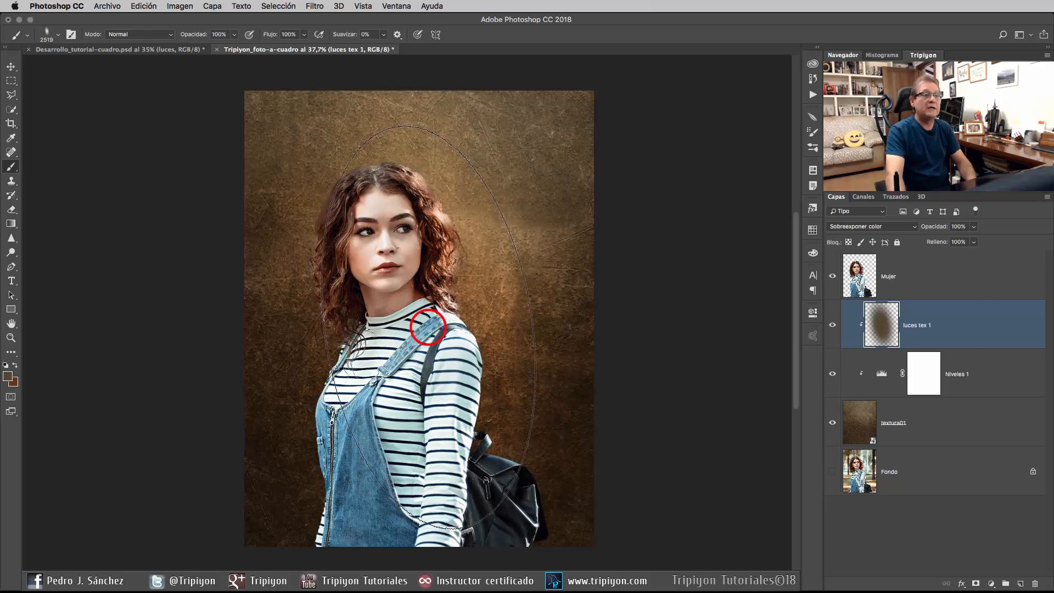
{"action": "left_click", "coordinate": [423, 351]}
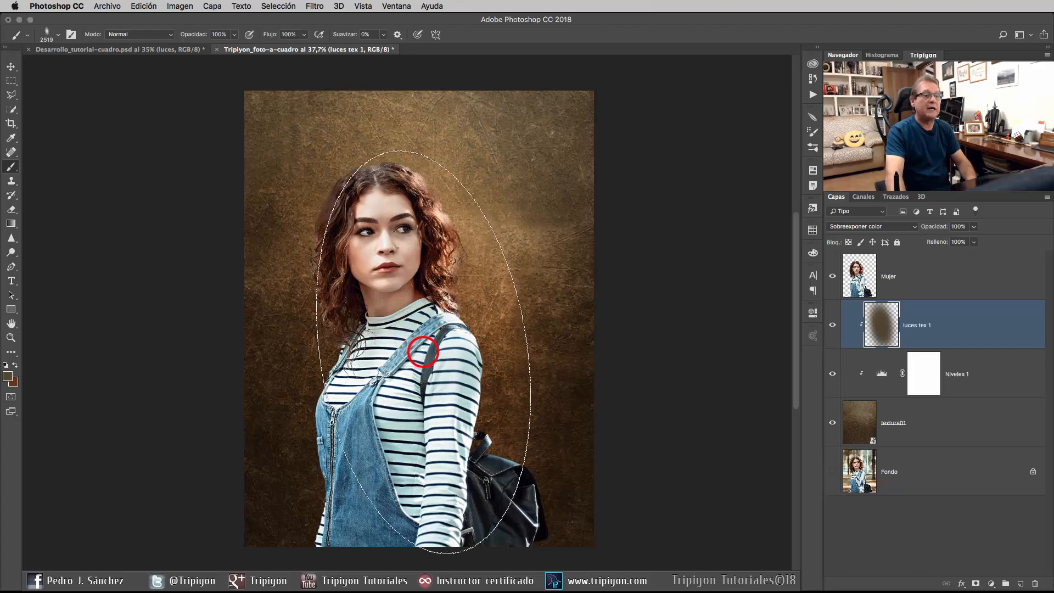
{"action": "left_click", "coordinate": [422, 349]}
Make the brush tip nearly round, reduce it to 1548 px, and dab more light around the woman's chin and neck on luces tex 1
{"action": "right_click", "coordinate": [421, 345]}
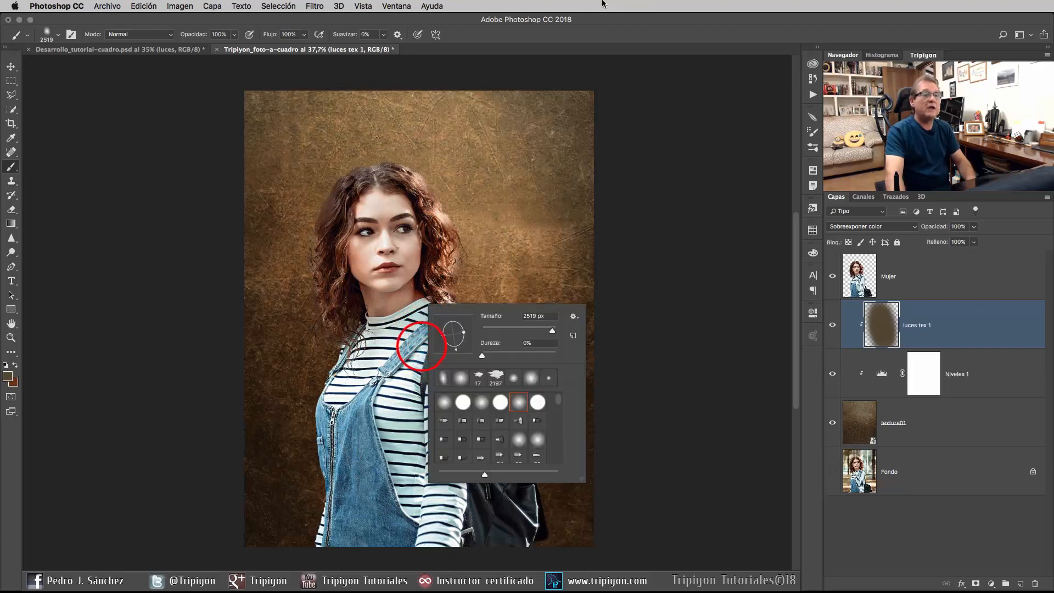
{"action": "left_click", "coordinate": [594, 31]}
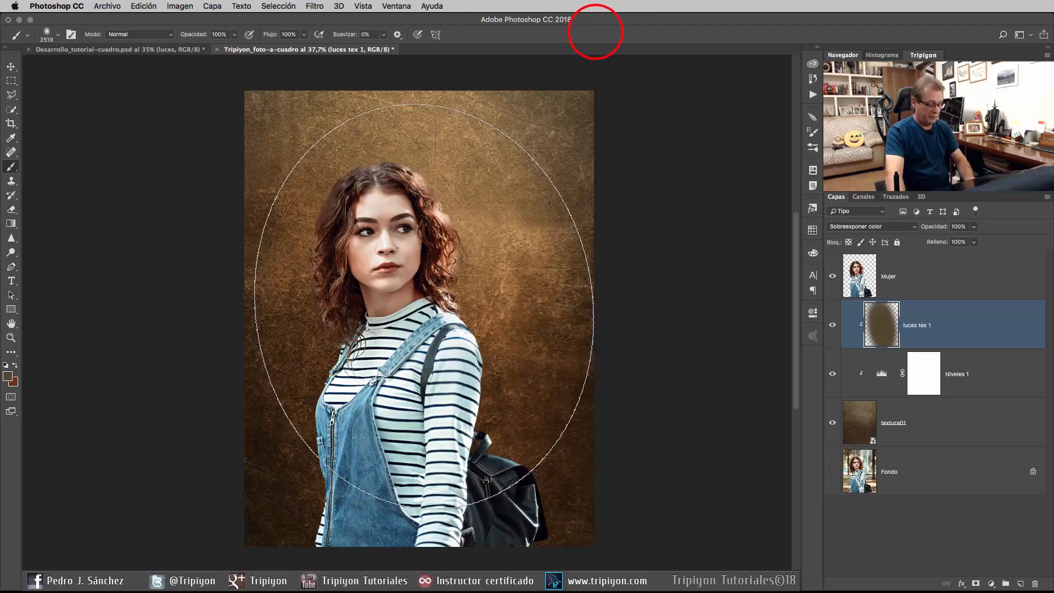
{"action": "left_click_drag", "start_coordinate": [424, 303], "coordinate": [324, 316]}
{"action": "left_click", "coordinate": [400, 296]}
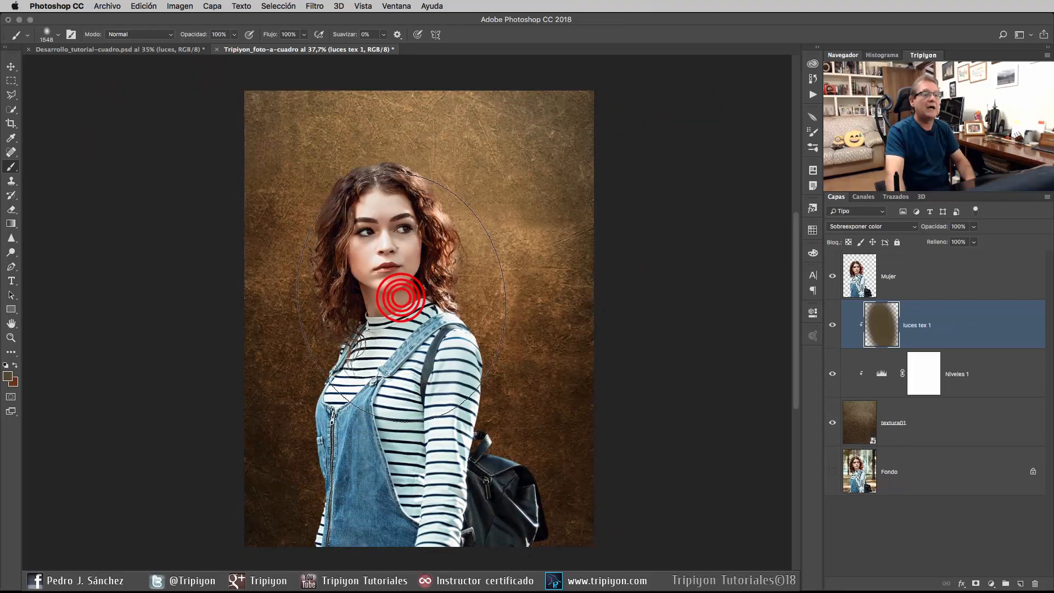
{"action": "left_click", "coordinate": [415, 282]}
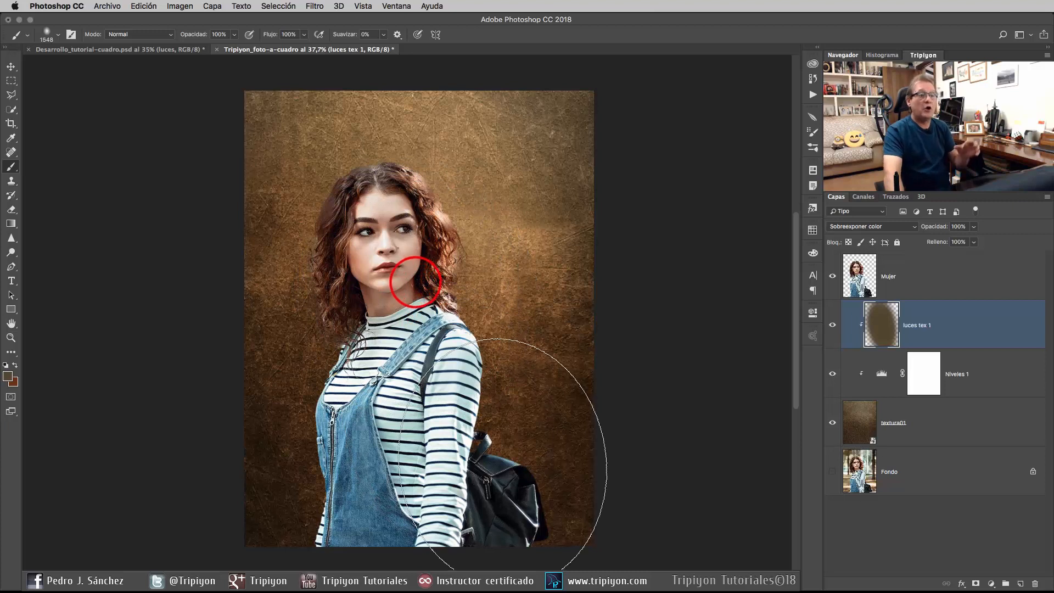
Add another clipped layer named luces tex 2 above luces tex 1, with the Sobreexponer color blend mode
{"action": "left_click", "coordinate": [1020, 583]}
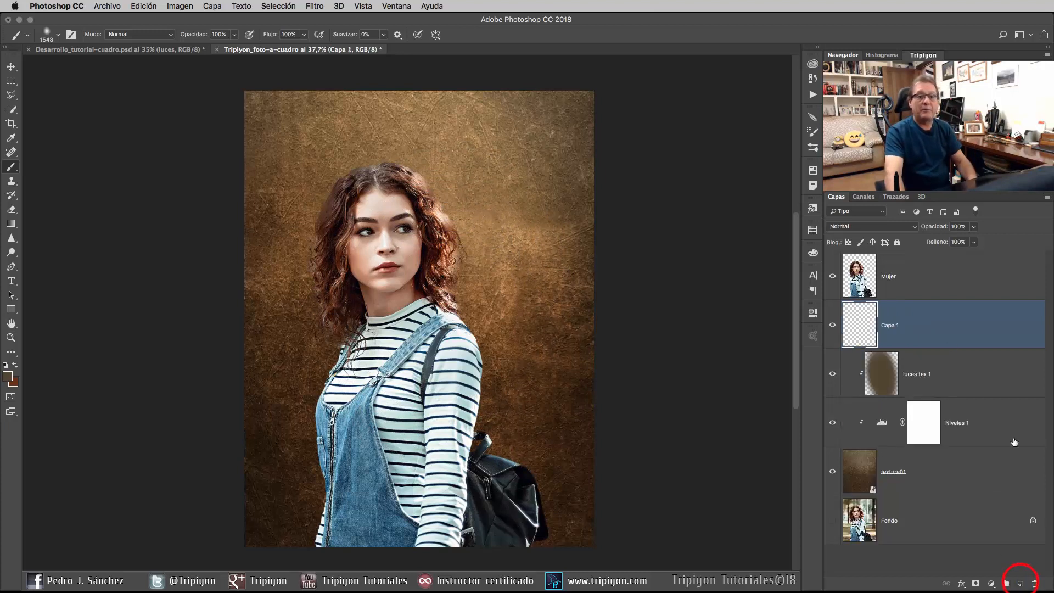
{"action": "left_click", "coordinate": [919, 346], "text": "alt"}
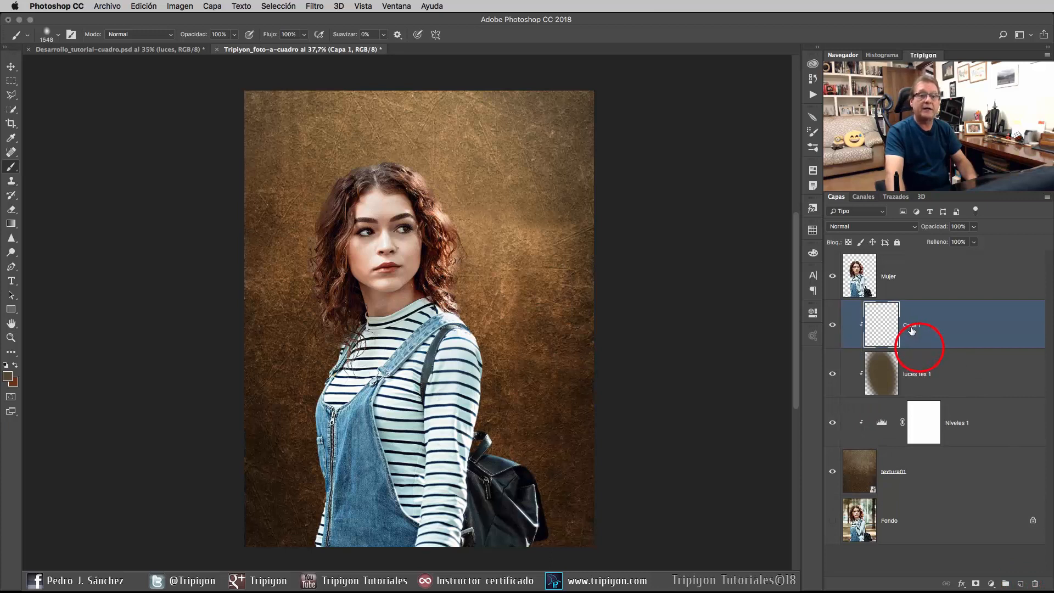
{"action": "double_click", "coordinate": [912, 327]}
{"action": "type", "text": "luces tex 2"}
{"action": "key", "text": "Return"}
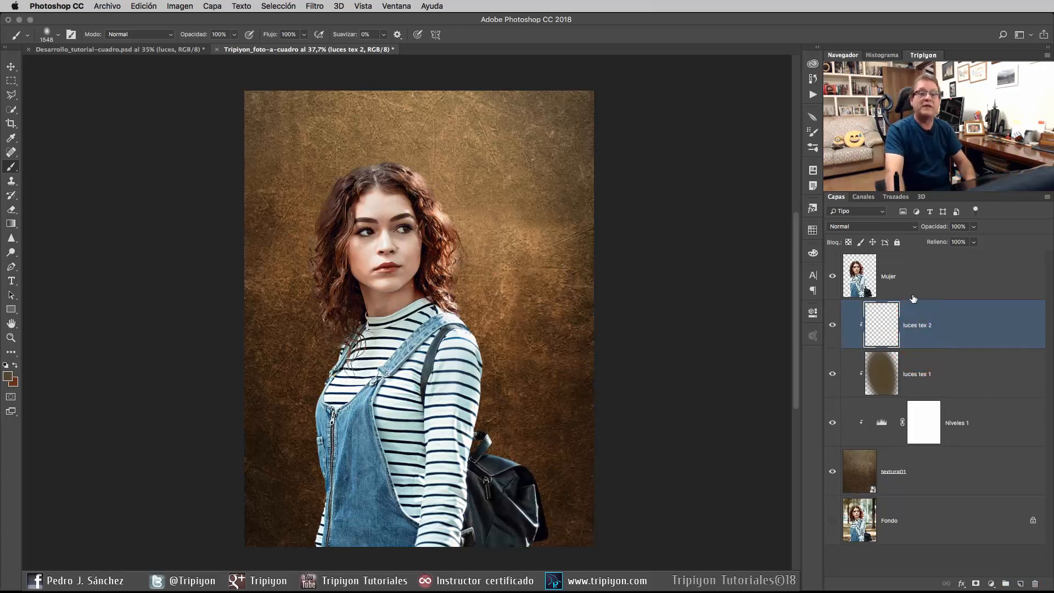
{"action": "left_click", "coordinate": [877, 226]}
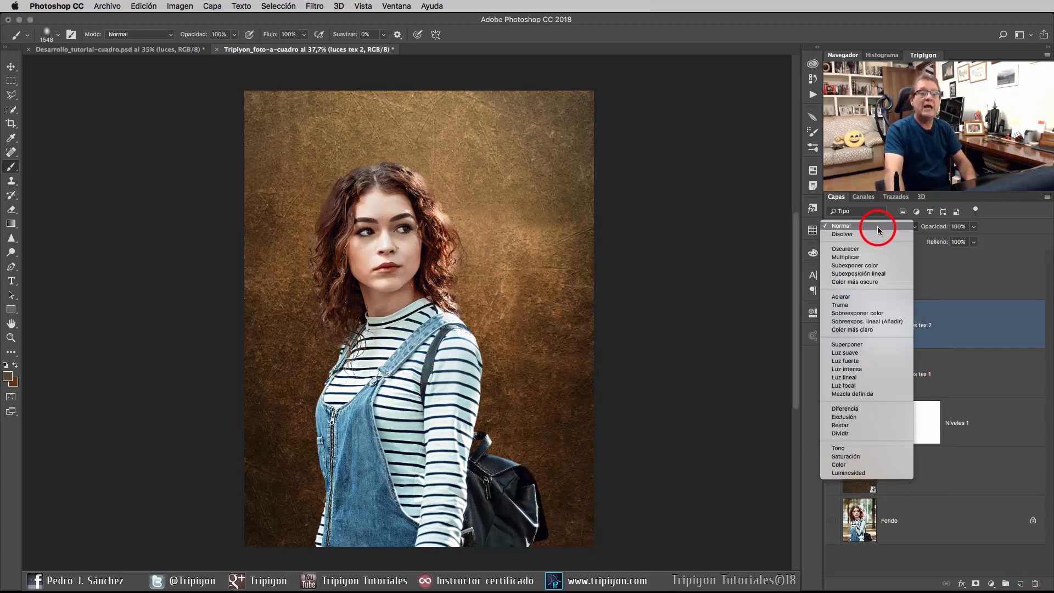
{"action": "left_click", "coordinate": [869, 314]}
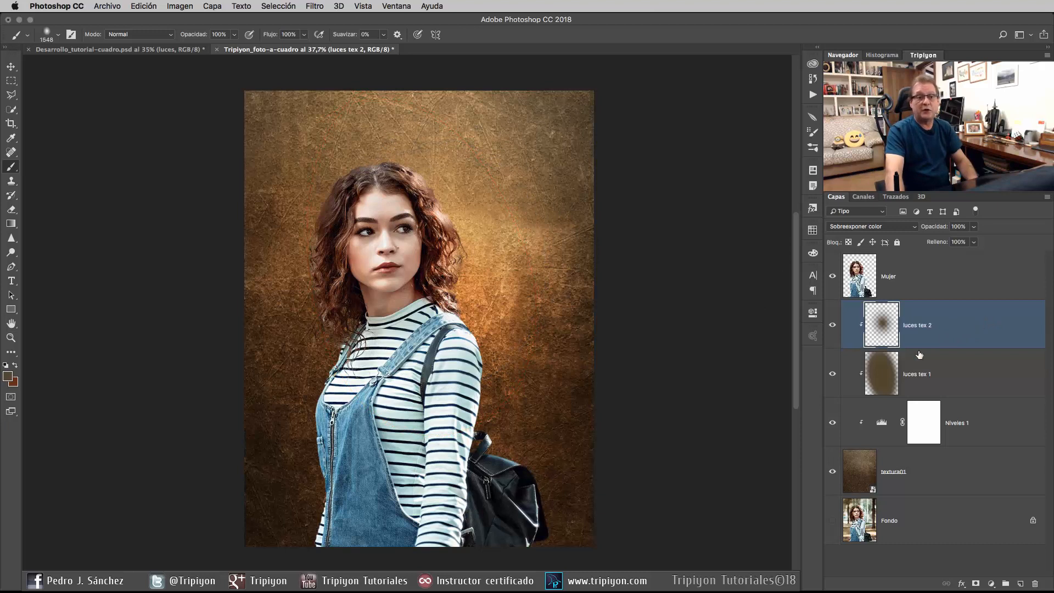
Group the layers from luces tex 2 down to textura01 and name the group G Fondo
{"action": "key", "text": "shift"}
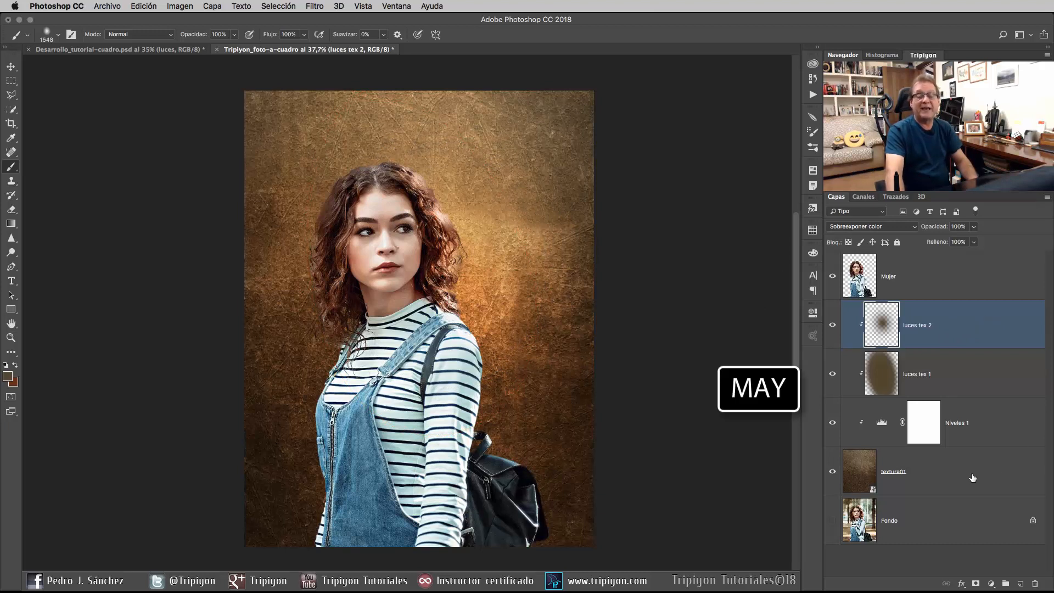
{"action": "left_click", "coordinate": [969, 478], "text": "shift"}
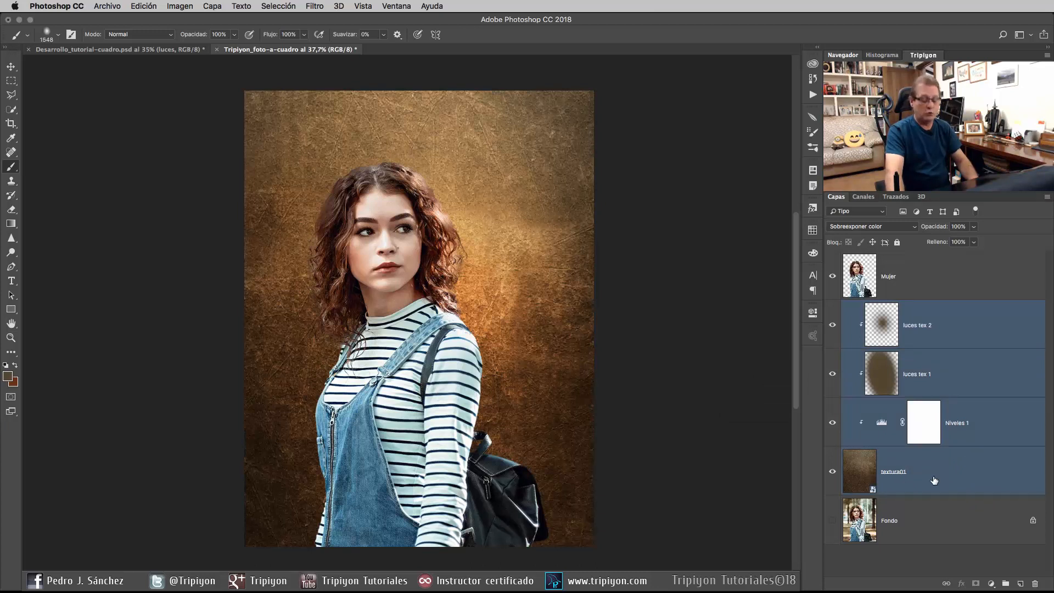
{"action": "key", "text": "ctrl+g"}
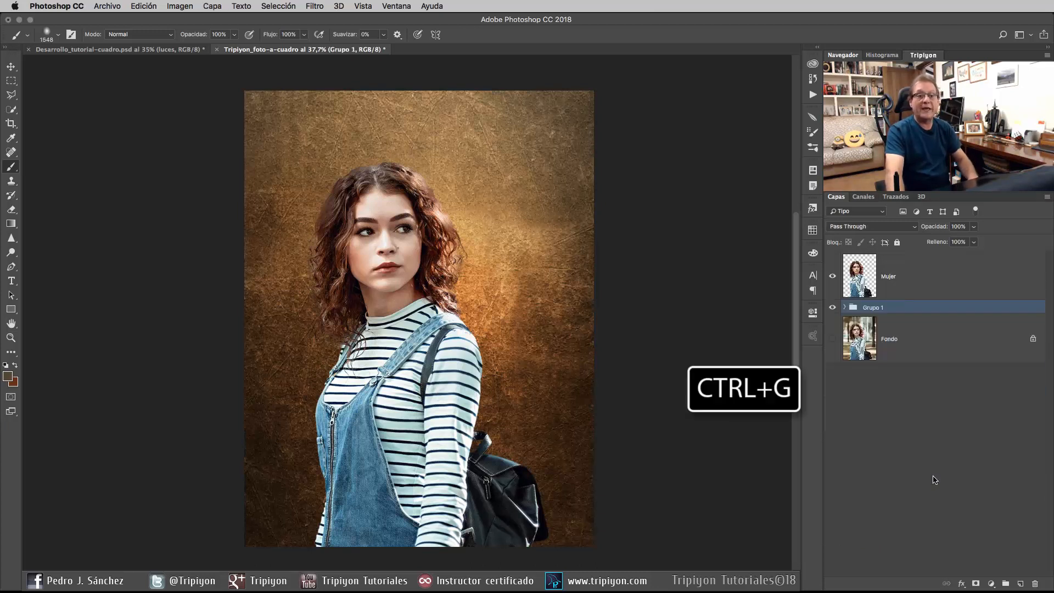
{"action": "double_click", "coordinate": [874, 307]}
{"action": "type", "text": "G Fondo"}
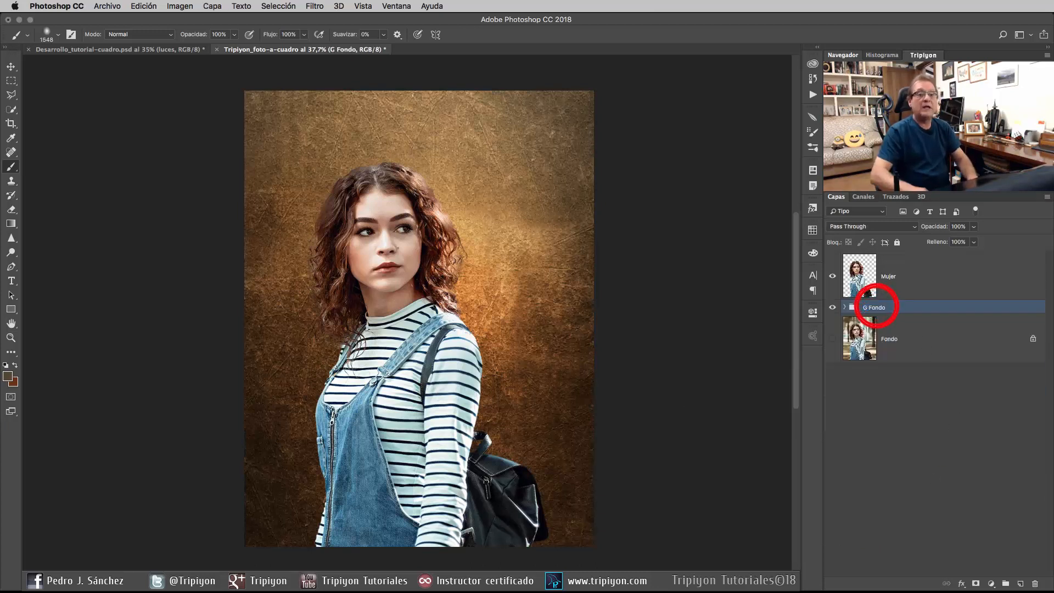
{"action": "key", "text": "Return"}
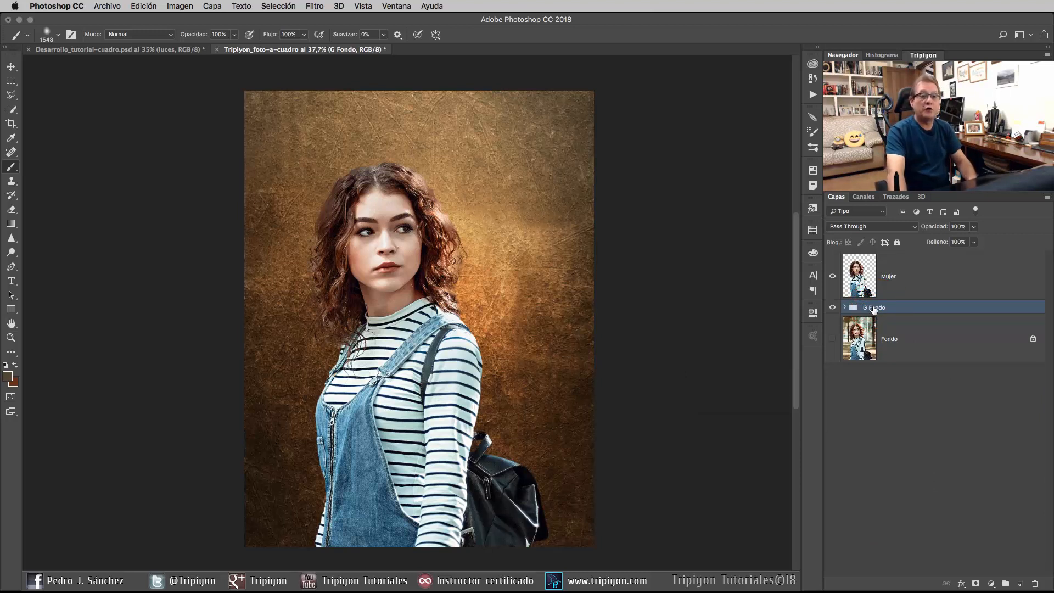
Add a Niveles adjustment layer above the Mujer layer with the midtone input at 0,64 and the white output level at 180
{"action": "left_click", "coordinate": [924, 284]}
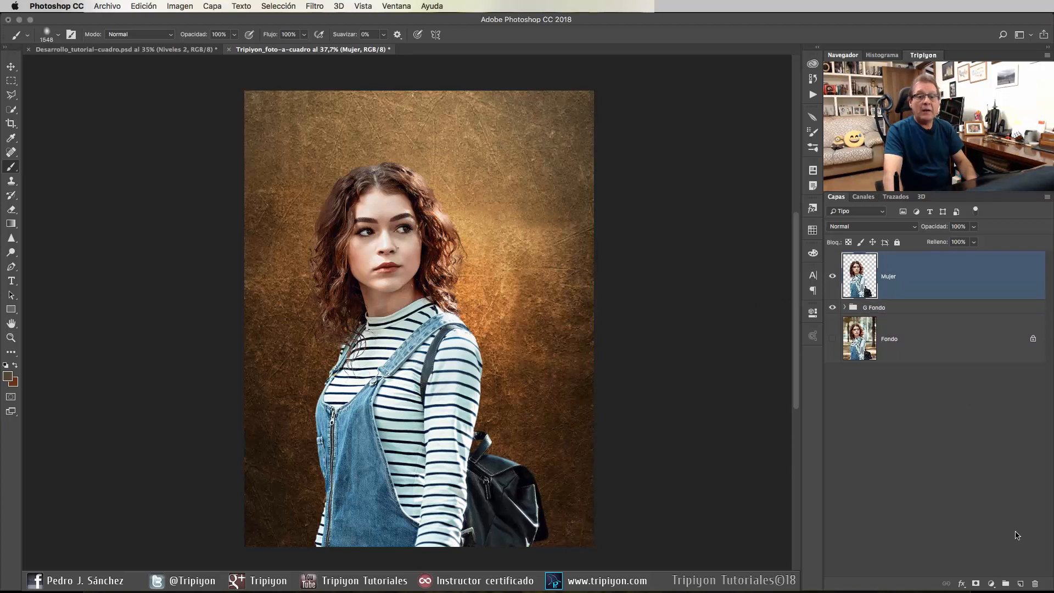
{"action": "left_click", "coordinate": [991, 586]}
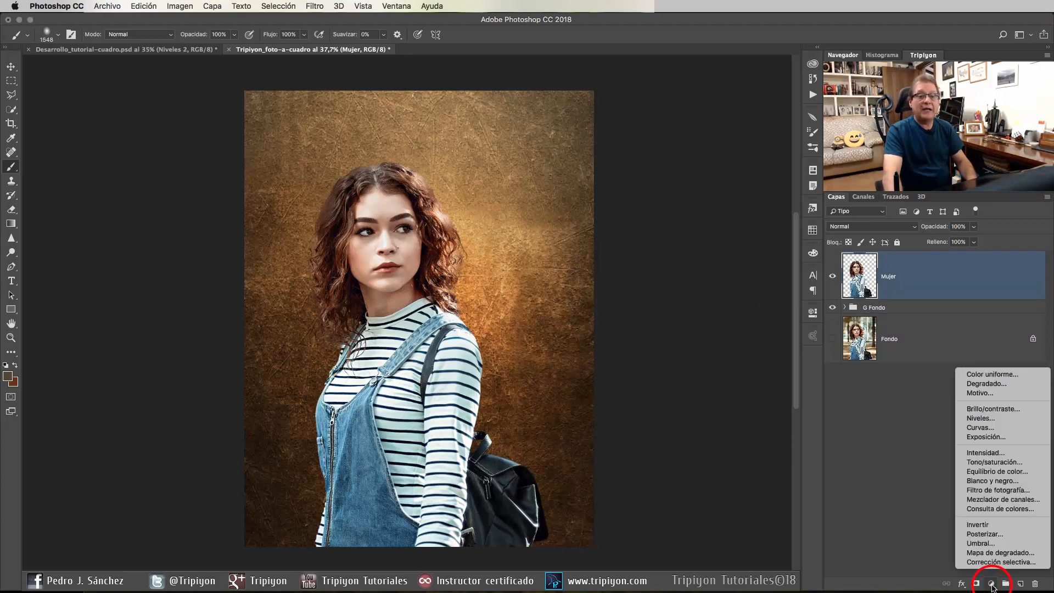
{"action": "left_click", "coordinate": [993, 417]}
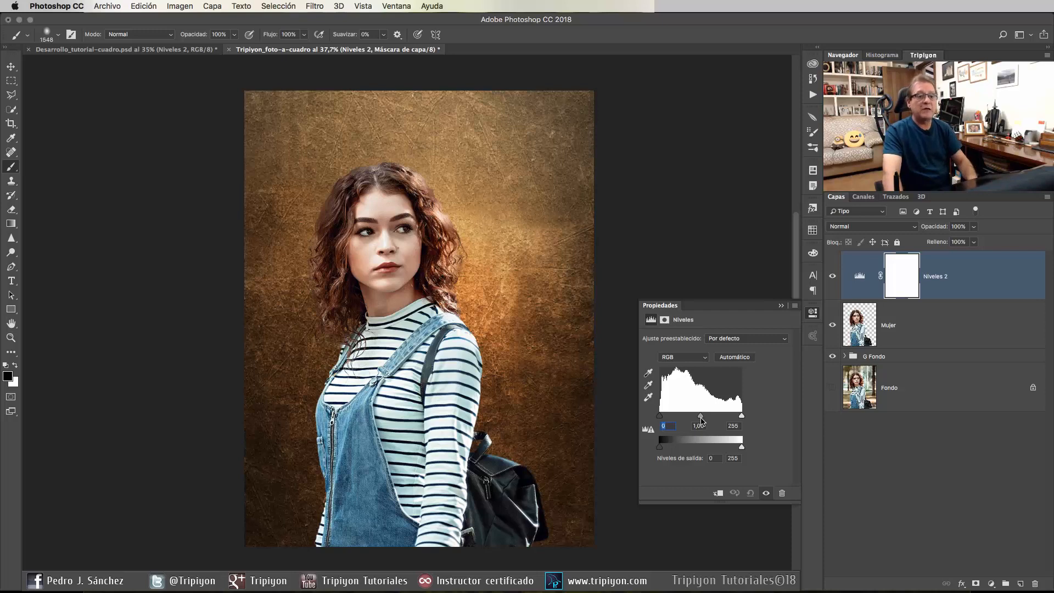
{"action": "left_click_drag", "start_coordinate": [701, 420], "coordinate": [711, 419]}
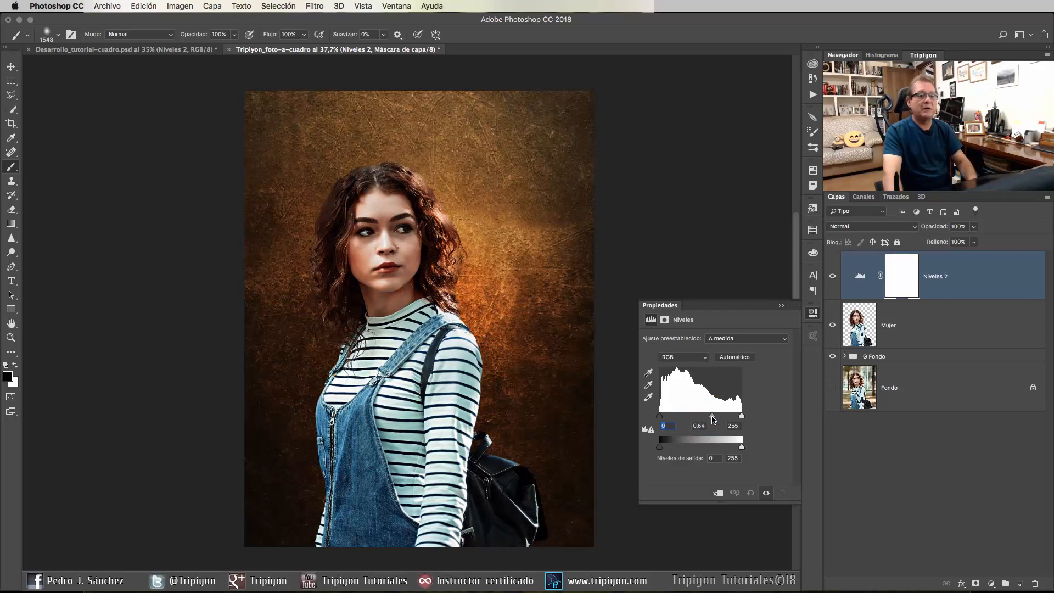
{"action": "left_click_drag", "start_coordinate": [712, 420], "coordinate": [712, 420]}
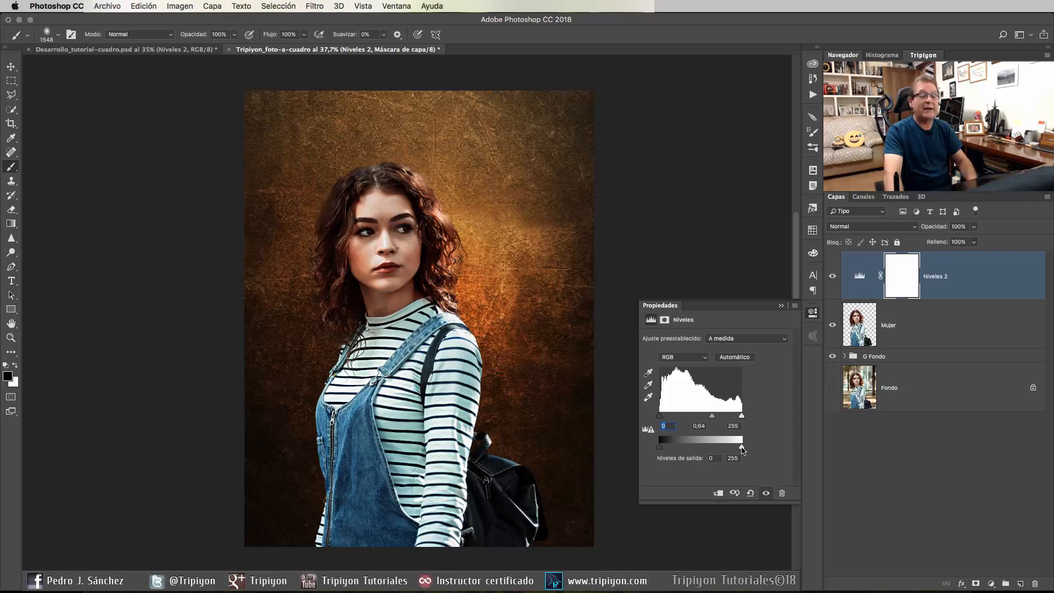
{"action": "left_click_drag", "start_coordinate": [741, 449], "coordinate": [719, 451]}
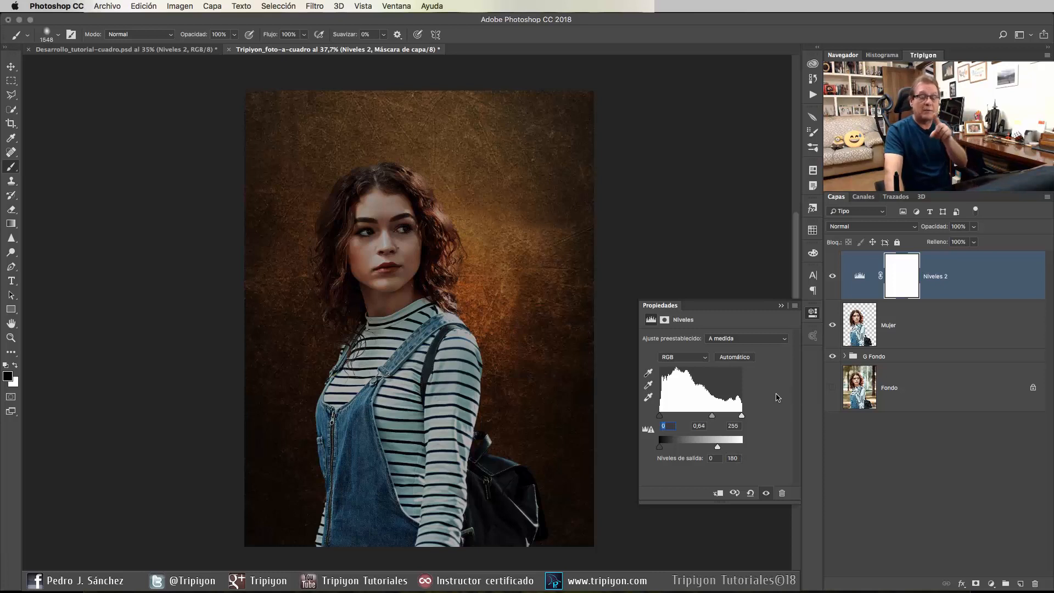
{"action": "left_click", "coordinate": [812, 315]}
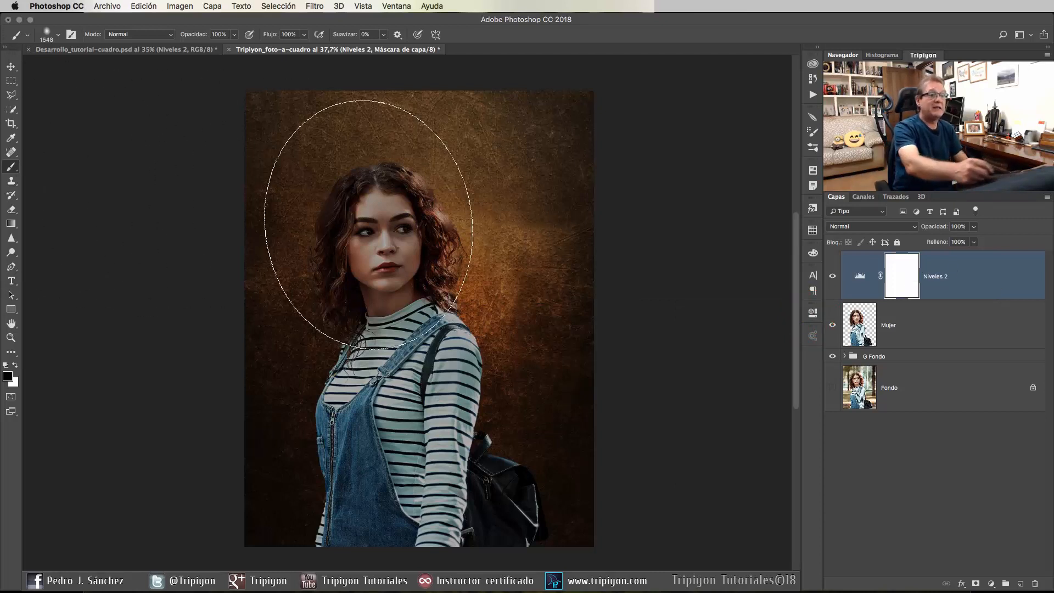
Switch to a round soft brush tip with 0% hardness and reduce its size to 297 px
{"action": "right_click", "coordinate": [424, 240]}
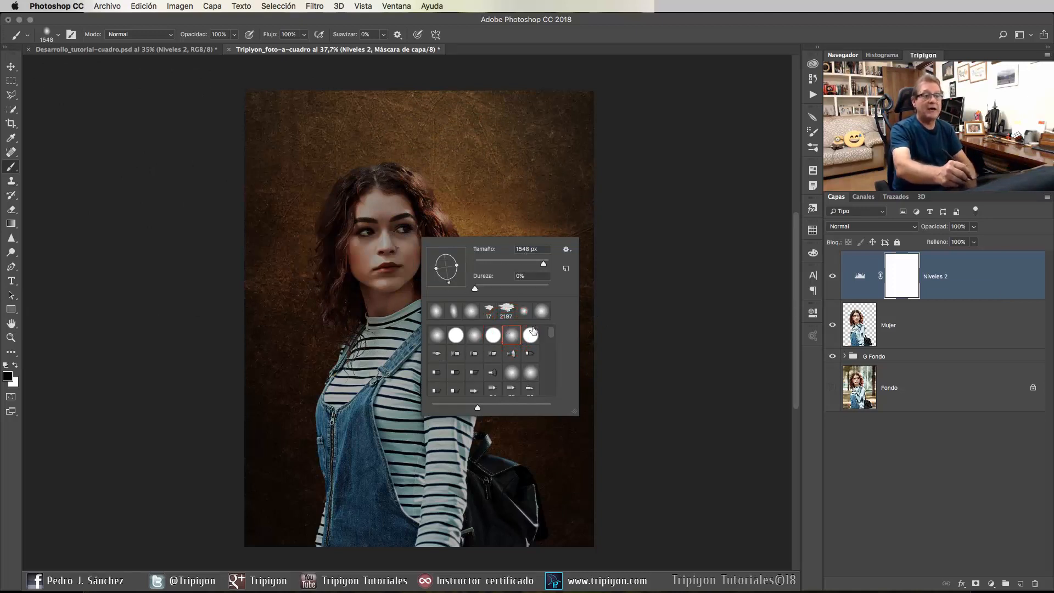
{"action": "left_click", "coordinate": [513, 340]}
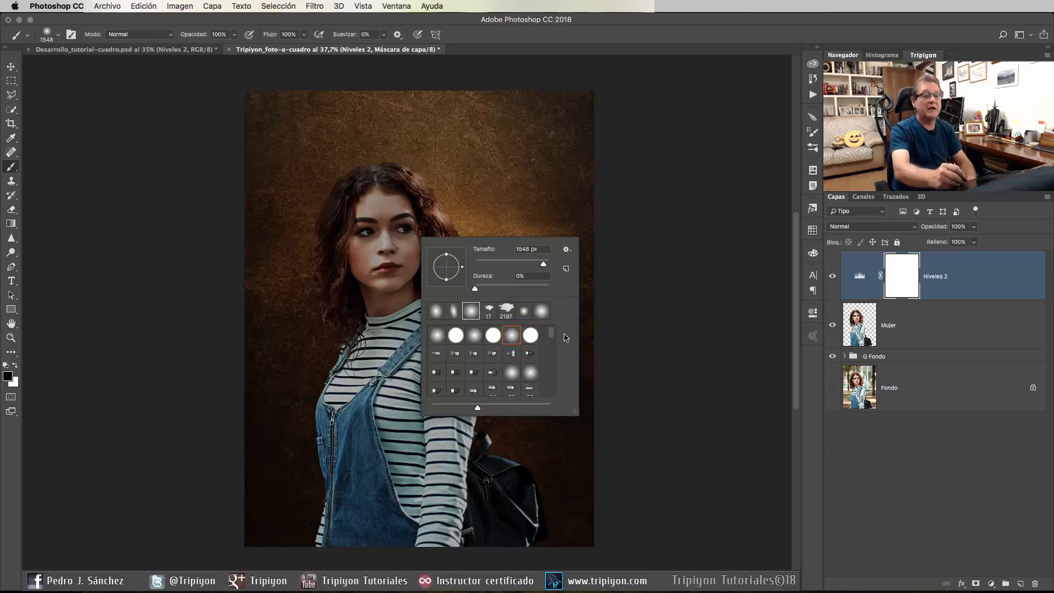
{"action": "left_click", "coordinate": [603, 129]}
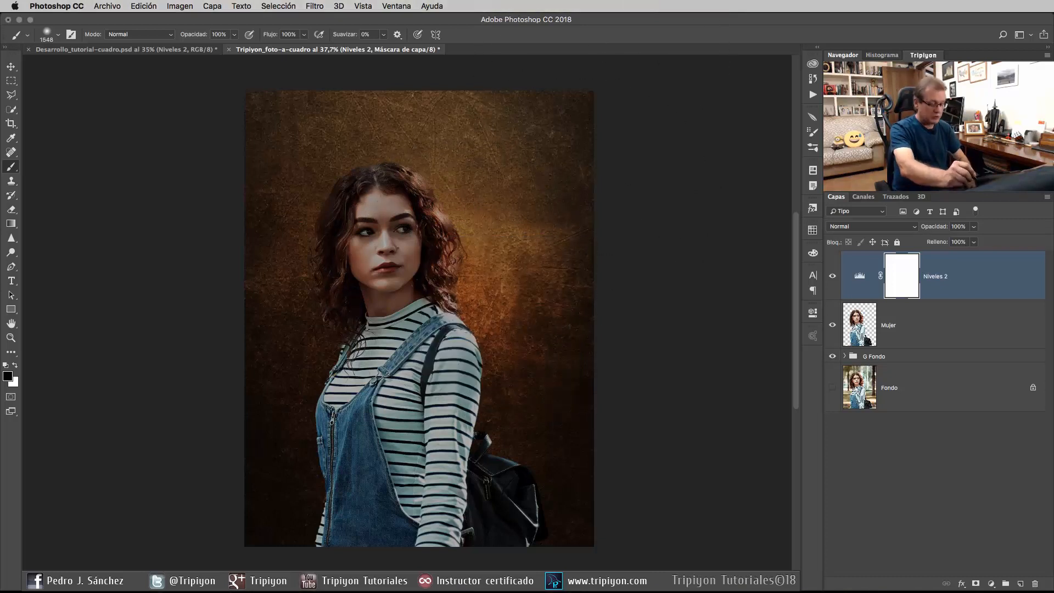
{"action": "left_click_drag", "start_coordinate": [467, 290], "coordinate": [332, 322]}
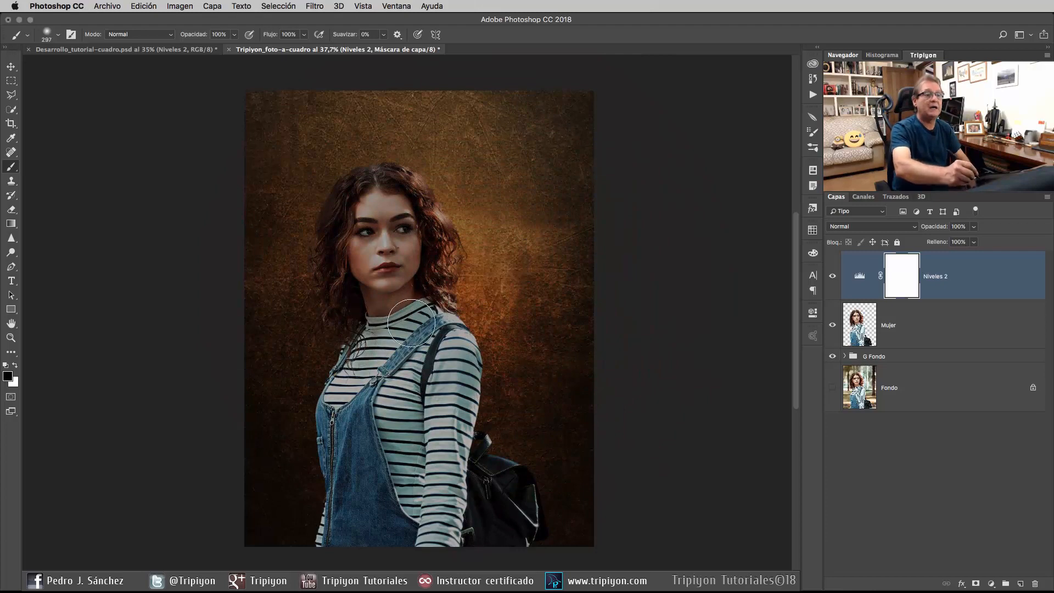
{"action": "left_click_drag", "start_coordinate": [411, 354], "coordinate": [493, 354]}
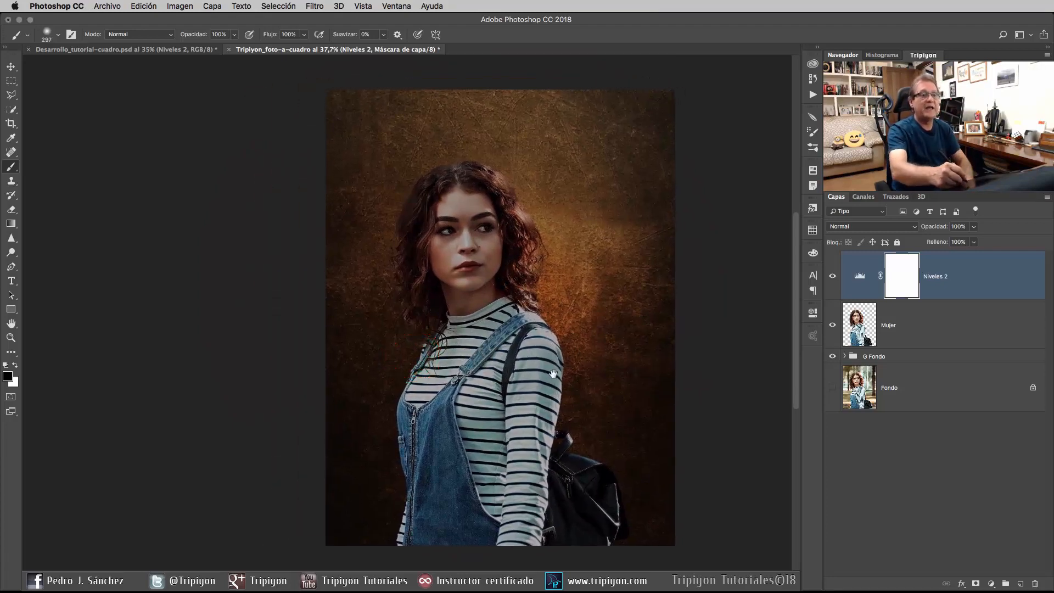
{"action": "left_click_drag", "start_coordinate": [541, 377], "coordinate": [474, 386]}
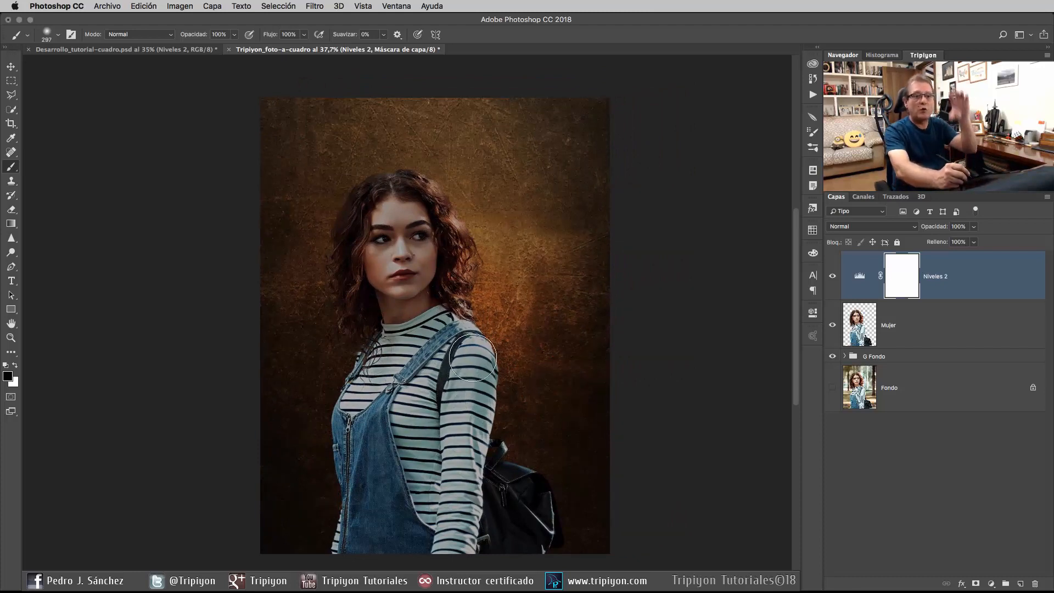
Clip the Niveles 2 adjustment to the Mujer layer so that it darkens only the woman
{"action": "double_click", "coordinate": [860, 277]}
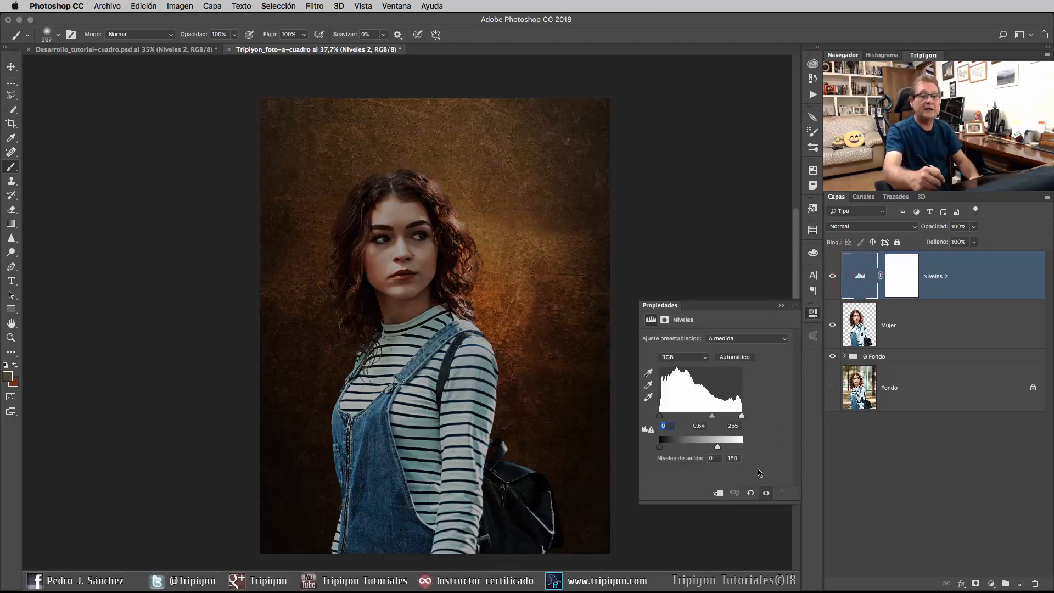
{"action": "left_click", "coordinate": [718, 493]}
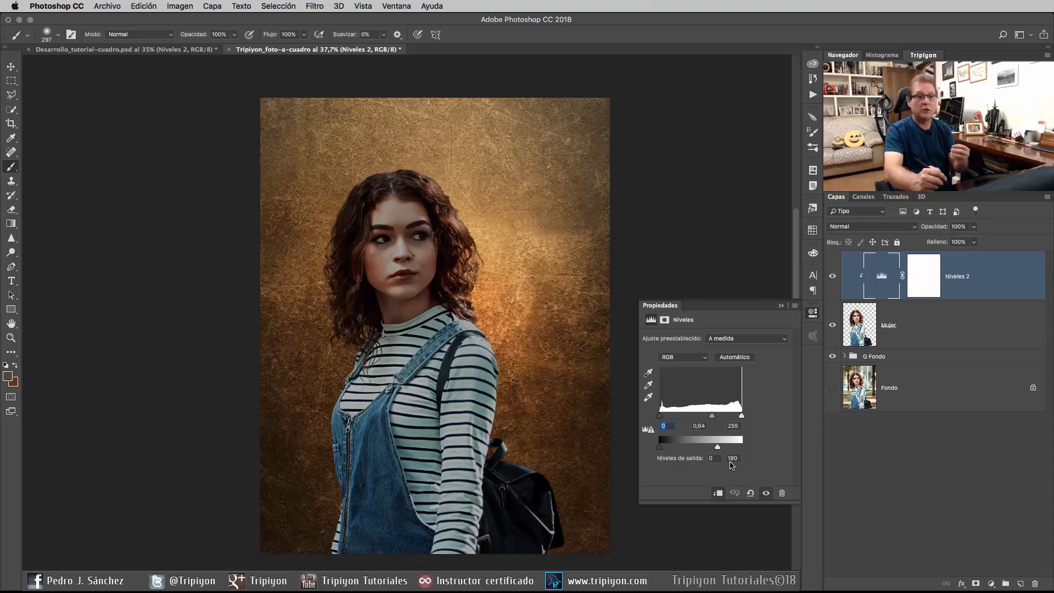
{"action": "left_click", "coordinate": [813, 315]}
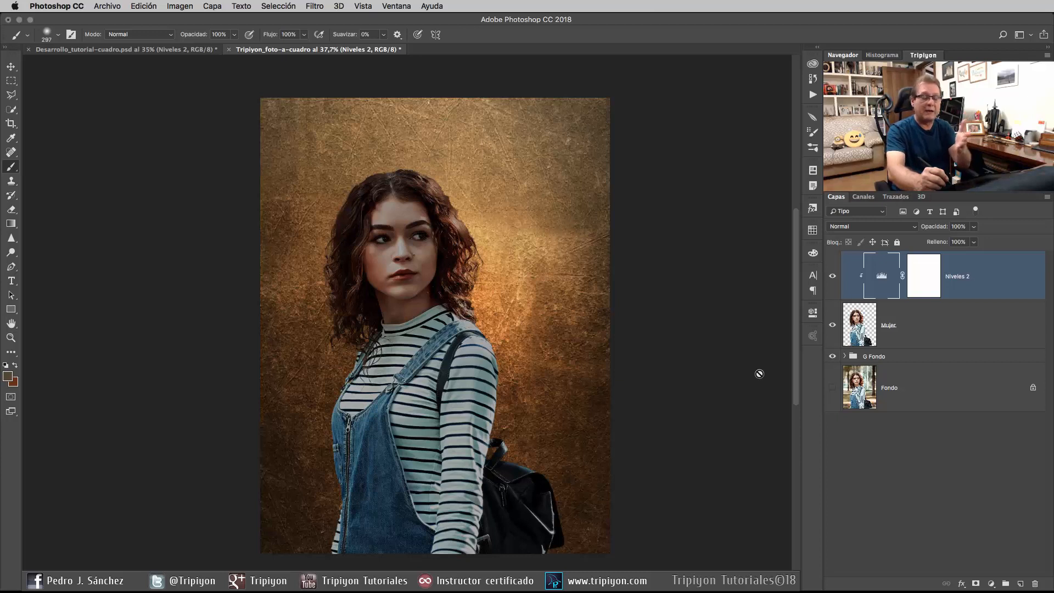
Paint in black at 50% brush opacity on the Niveles 2 mask over the woman's face, overalls bib and shoulder
{"action": "left_click", "coordinate": [924, 283]}
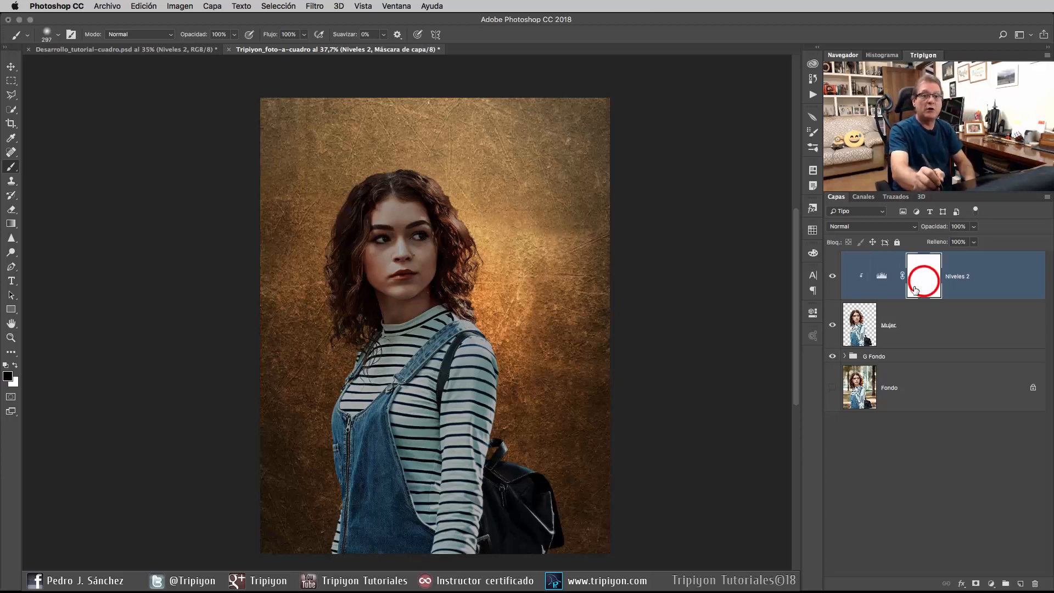
{"action": "key", "text": "d"}
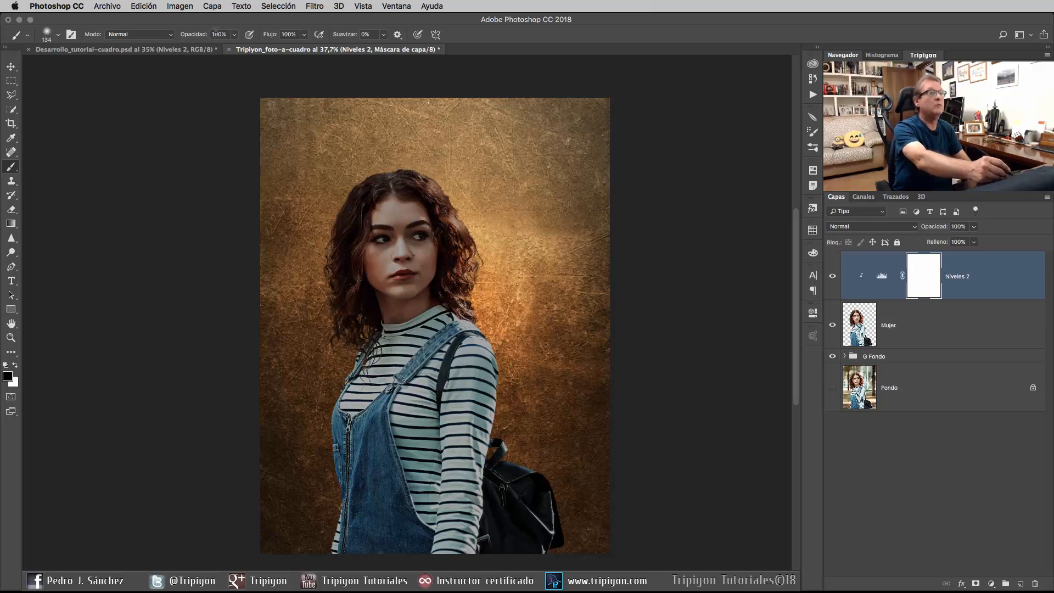
{"action": "type", "text": "50"}
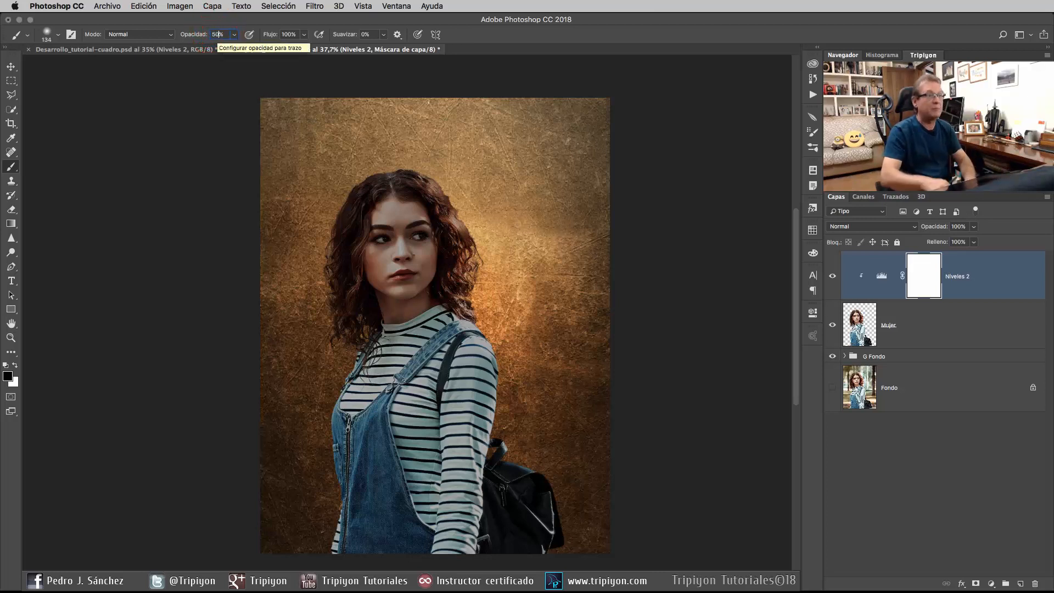
{"action": "key", "text": "Return"}
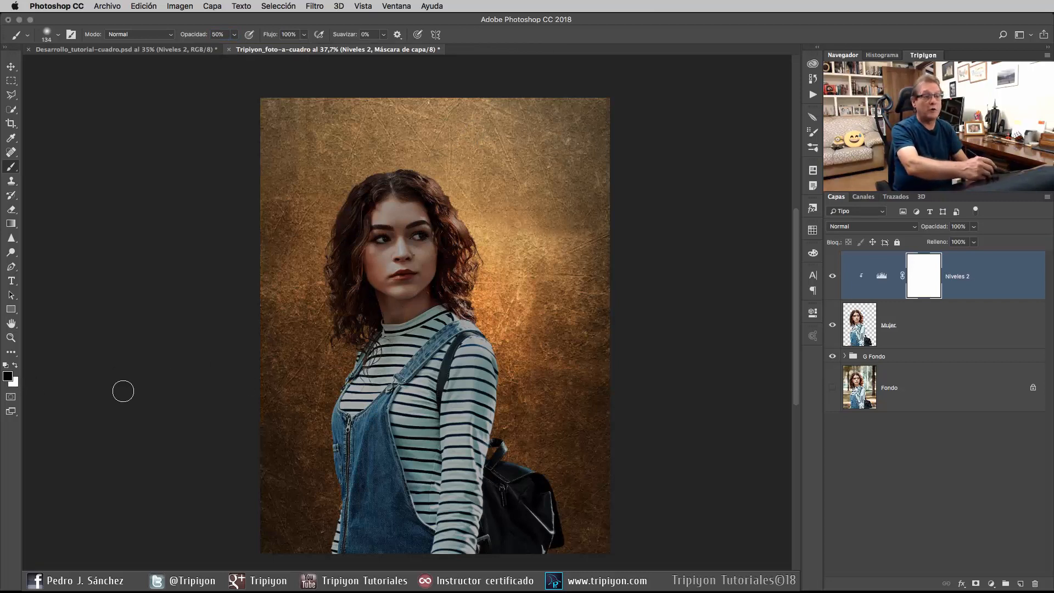
{"action": "mouse_move", "coordinate": [383, 227]}
{"action": "left_mouse_down"}
{"action": "mouse_move", "coordinate": [399, 206]}
{"action": "mouse_move", "coordinate": [383, 223]}
{"action": "mouse_move", "coordinate": [400, 243]}
{"action": "mouse_move", "coordinate": [397, 261]}
{"action": "mouse_move", "coordinate": [381, 262]}
{"action": "mouse_move", "coordinate": [377, 237]}
{"action": "mouse_move", "coordinate": [404, 357]}
{"action": "mouse_move", "coordinate": [381, 248]}
{"action": "mouse_move", "coordinate": [386, 338]}
{"action": "mouse_move", "coordinate": [372, 276]}
{"action": "mouse_move", "coordinate": [388, 221]}
{"action": "mouse_move", "coordinate": [374, 222]}
{"action": "mouse_move", "coordinate": [396, 193]}
{"action": "mouse_move", "coordinate": [393, 272]}
{"action": "mouse_move", "coordinate": [377, 252]}
{"action": "mouse_move", "coordinate": [392, 221]}
{"action": "mouse_move", "coordinate": [392, 292]}
{"action": "mouse_move", "coordinate": [393, 219]}
{"action": "left_mouse_up"}
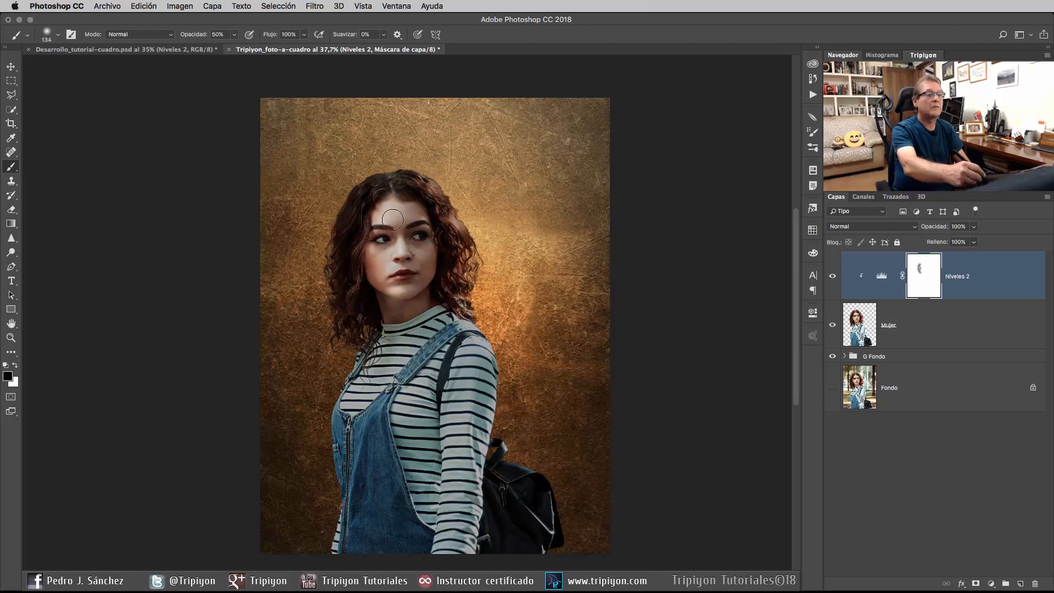
{"action": "mouse_move", "coordinate": [370, 398]}
{"action": "left_mouse_down"}
{"action": "mouse_move", "coordinate": [404, 395]}
{"action": "mouse_move", "coordinate": [425, 340]}
{"action": "mouse_move", "coordinate": [407, 376]}
{"action": "mouse_move", "coordinate": [343, 409]}
{"action": "left_mouse_up"}
{"action": "mouse_move", "coordinate": [468, 318]}
{"action": "left_mouse_down"}
{"action": "mouse_move", "coordinate": [490, 362]}
{"action": "mouse_move", "coordinate": [484, 348]}
{"action": "mouse_move", "coordinate": [496, 347]}
{"action": "mouse_move", "coordinate": [476, 340]}
{"action": "mouse_move", "coordinate": [497, 343]}
{"action": "mouse_move", "coordinate": [502, 357]}
{"action": "mouse_move", "coordinate": [479, 360]}
{"action": "mouse_move", "coordinate": [497, 356]}
{"action": "mouse_move", "coordinate": [464, 317]}
{"action": "left_mouse_up"}
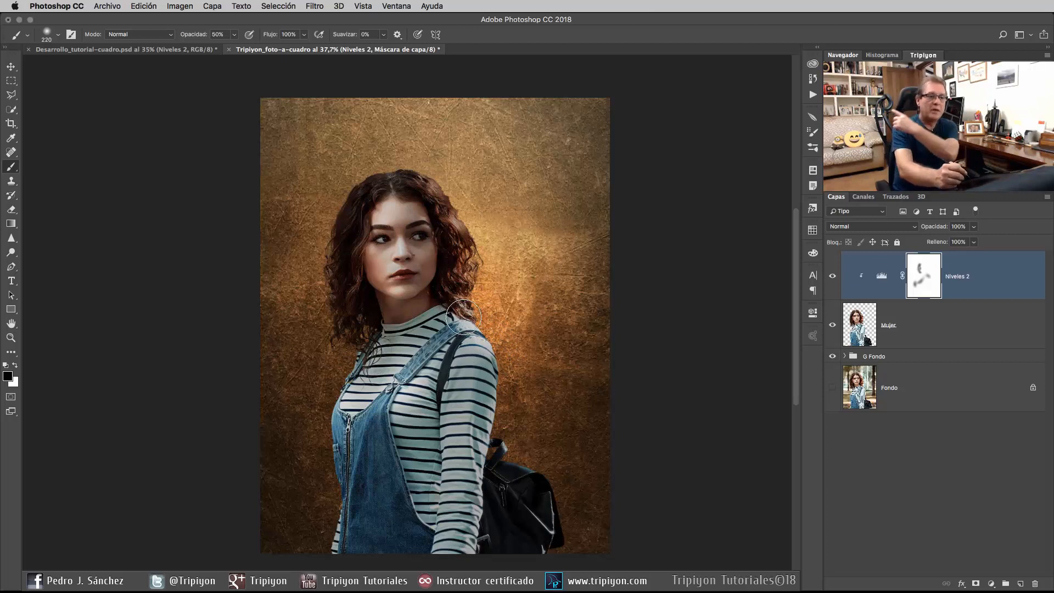
Brush black with a 216 px tip over the sleeve and both sides of the hair on the mask, then compare with the mask off and on
{"action": "mouse_move", "coordinate": [463, 317]}
{"action": "left_mouse_down"}
{"action": "mouse_move", "coordinate": [509, 352]}
{"action": "mouse_move", "coordinate": [505, 368]}
{"action": "mouse_move", "coordinate": [462, 281]}
{"action": "mouse_move", "coordinate": [491, 354]}
{"action": "mouse_move", "coordinate": [538, 369]}
{"action": "mouse_move", "coordinate": [517, 340]}
{"action": "left_mouse_up"}
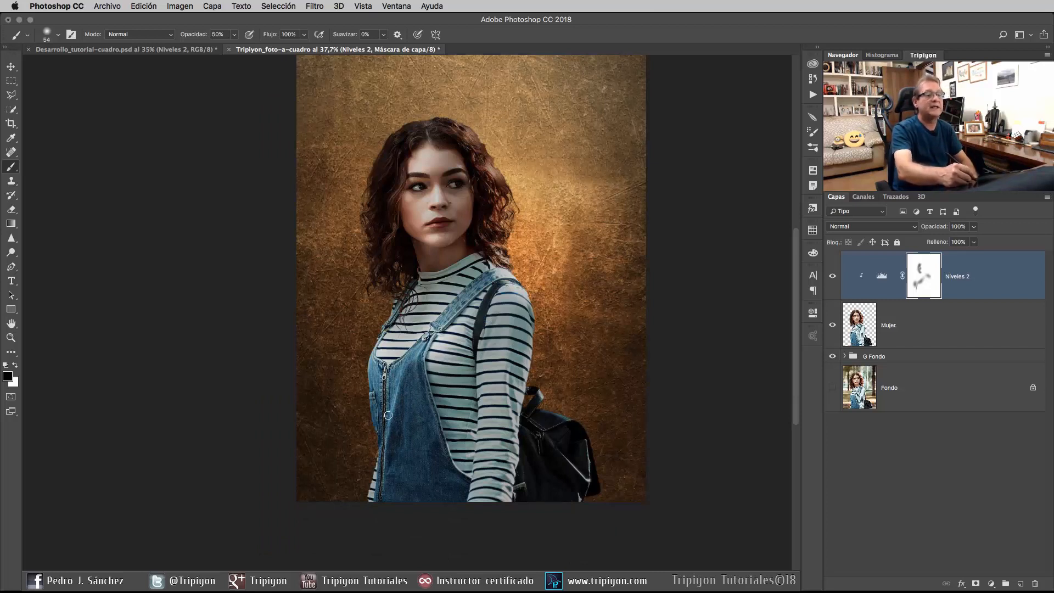
{"action": "left_click_drag", "start_coordinate": [391, 379], "coordinate": [409, 380], "text": "ctrl+alt"}
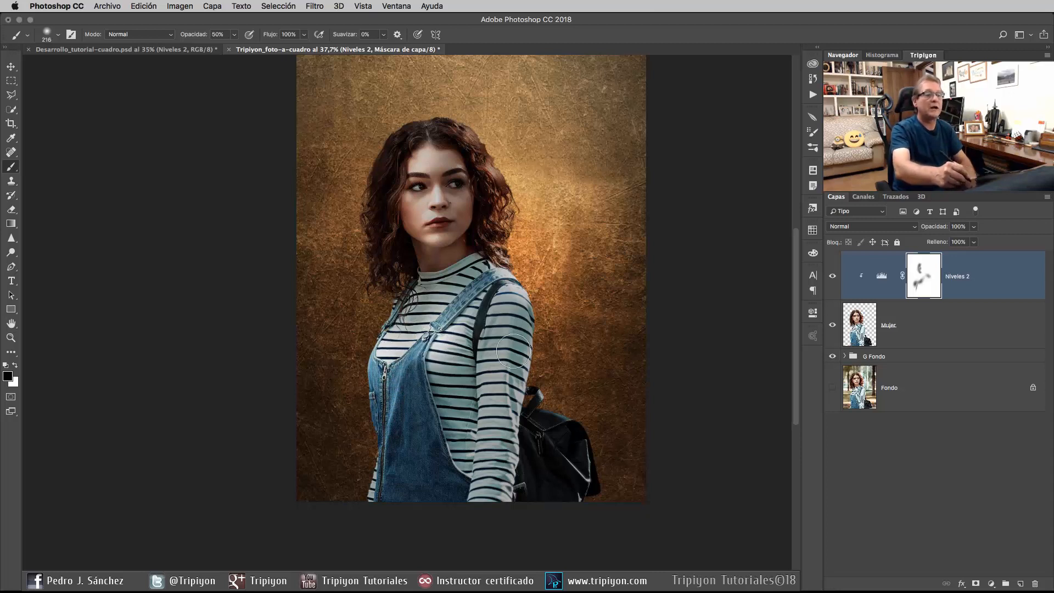
{"action": "mouse_move", "coordinate": [495, 341]}
{"action": "left_mouse_down"}
{"action": "mouse_move", "coordinate": [496, 366]}
{"action": "mouse_move", "coordinate": [527, 354]}
{"action": "left_mouse_up"}
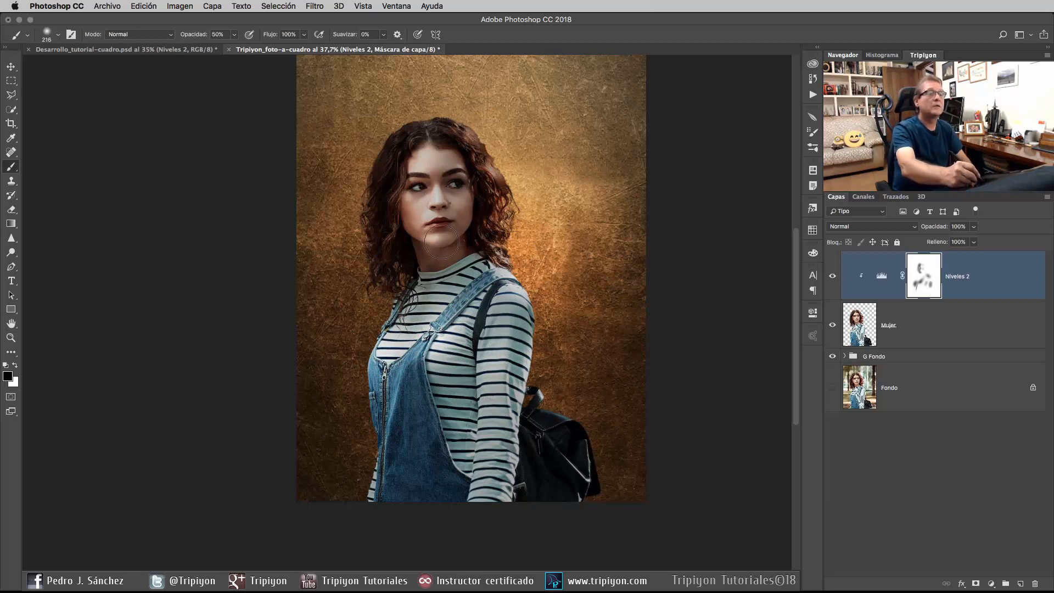
{"action": "left_click_drag", "start_coordinate": [480, 147], "coordinate": [496, 192]}
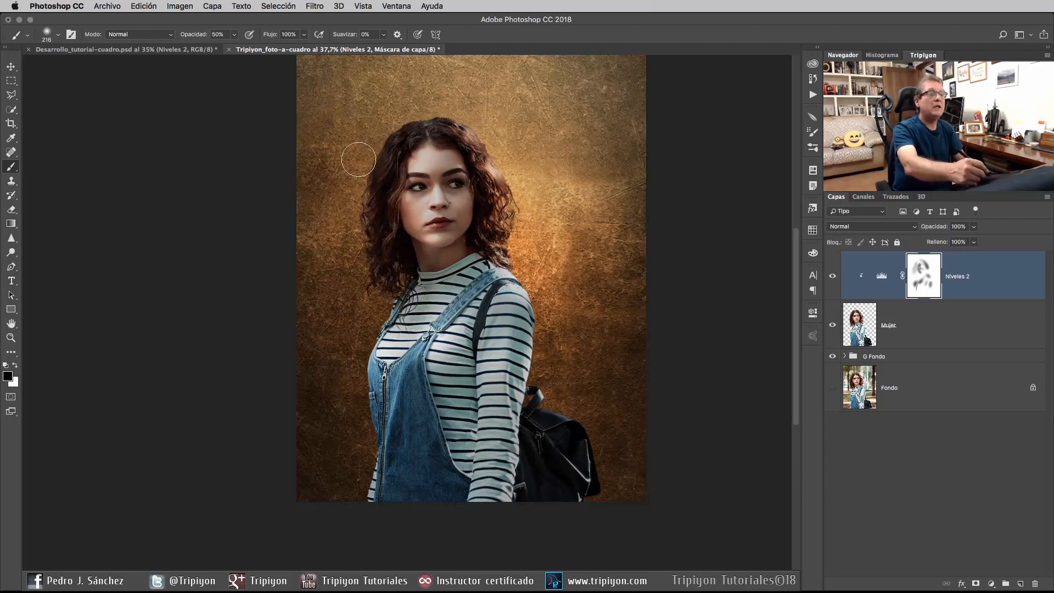
{"action": "mouse_move", "coordinate": [359, 160]}
{"action": "left_mouse_down"}
{"action": "mouse_move", "coordinate": [383, 142]}
{"action": "mouse_move", "coordinate": [360, 140]}
{"action": "left_mouse_up"}
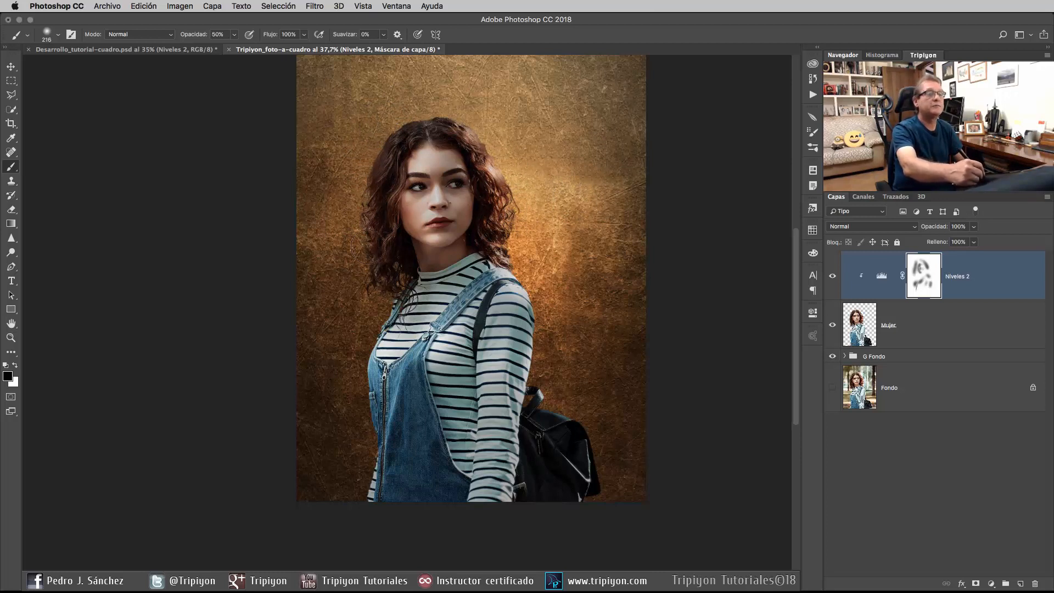
{"action": "left_click_drag", "start_coordinate": [446, 339], "coordinate": [437, 339]}
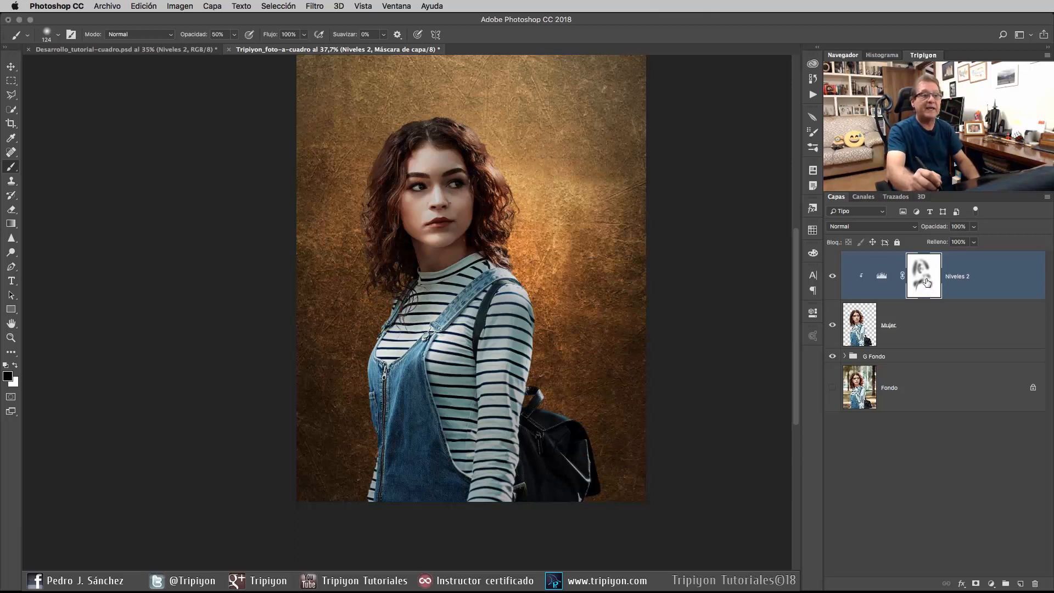
{"action": "left_click", "coordinate": [927, 283], "text": "shift"}
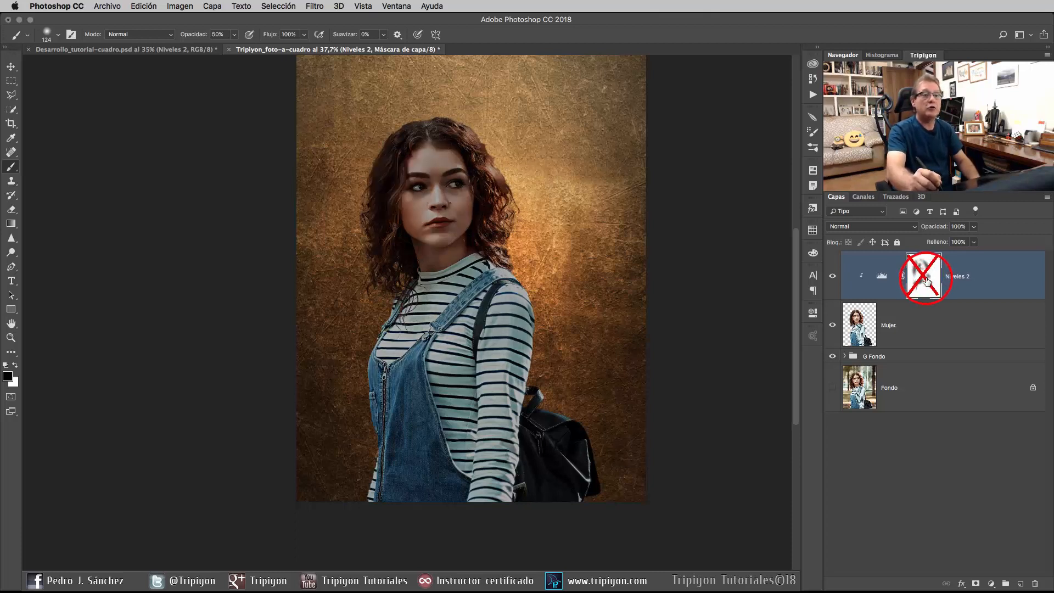
{"action": "left_click", "coordinate": [926, 286], "text": "shift"}
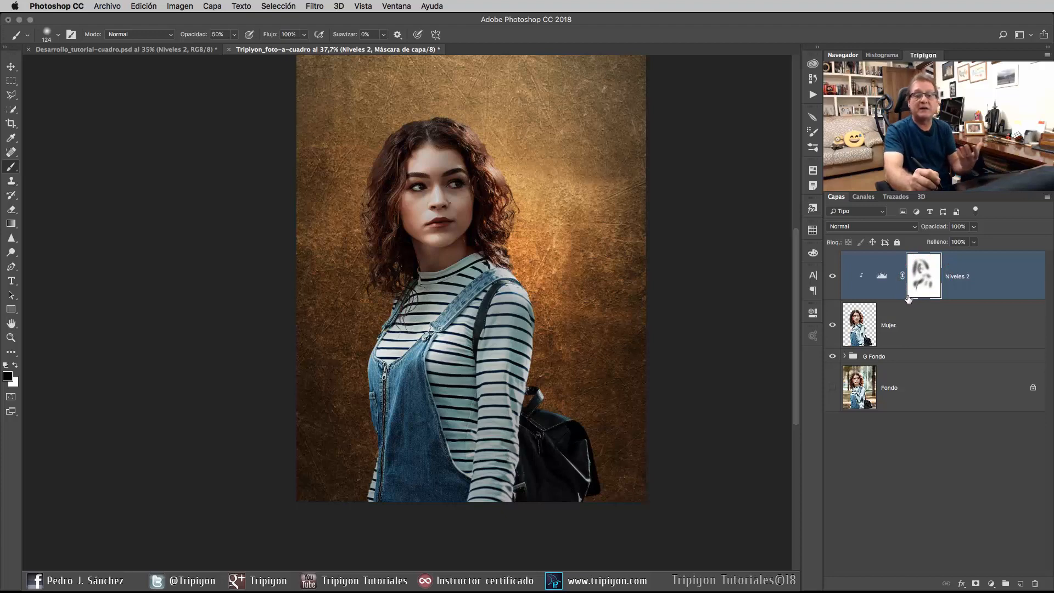
{"action": "left_click_drag", "start_coordinate": [494, 263], "coordinate": [457, 315]}
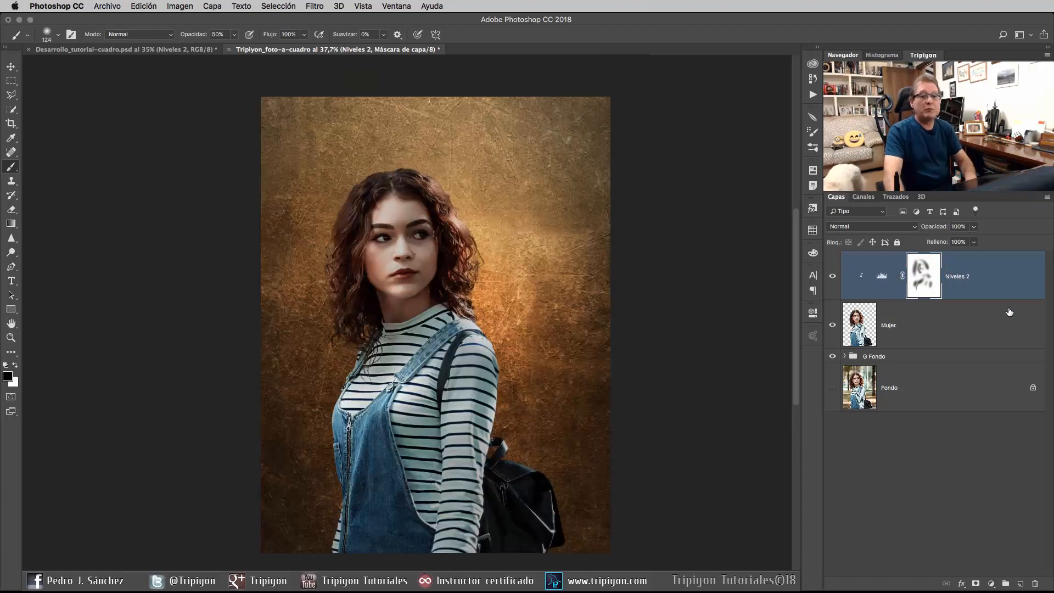
Duplicate the Mujer layer and place the copy at the top of the stack, above Niveles 2
{"action": "left_click", "coordinate": [936, 335]}
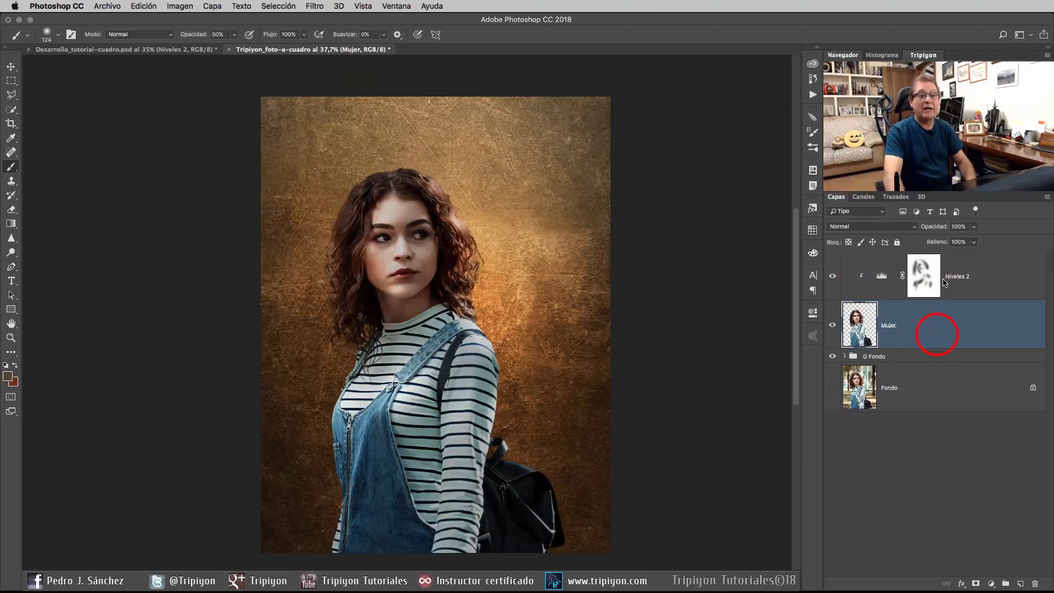
{"action": "key", "text": "alt"}
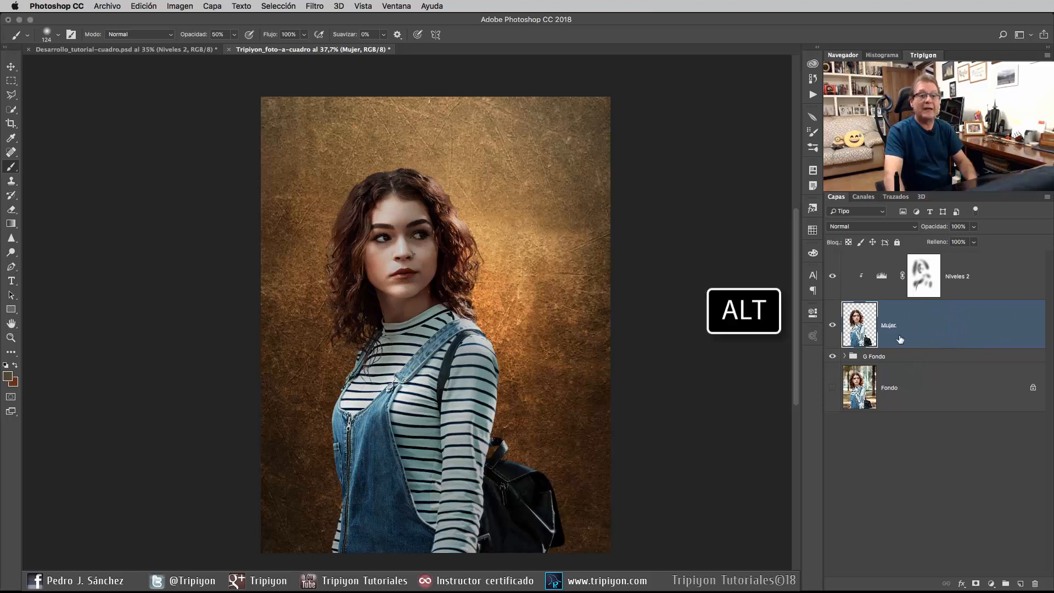
{"action": "left_click_drag", "start_coordinate": [939, 336], "coordinate": [963, 255]}
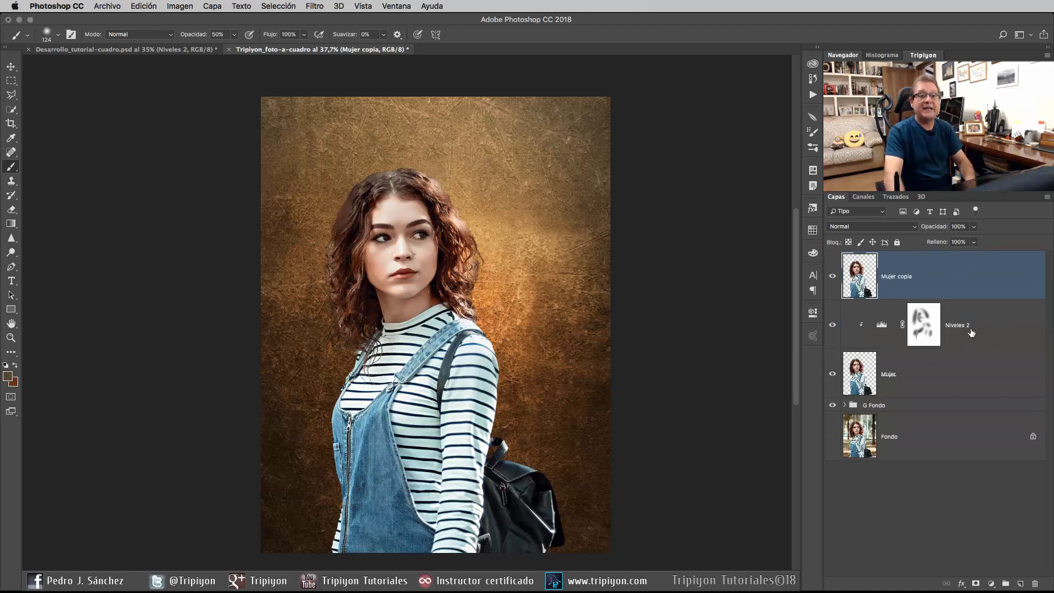
{"action": "left_click_drag", "start_coordinate": [723, 310], "coordinate": [745, 269]}
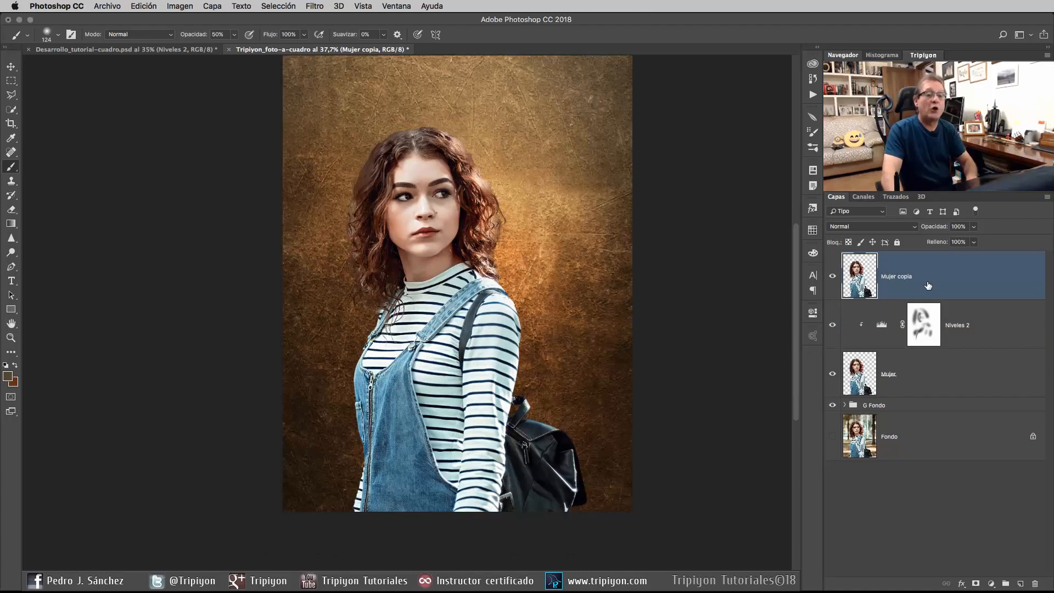
Set the Mujer copia layer's blend mode to Luz suave and its opacity to 50%
{"action": "left_click", "coordinate": [867, 226]}
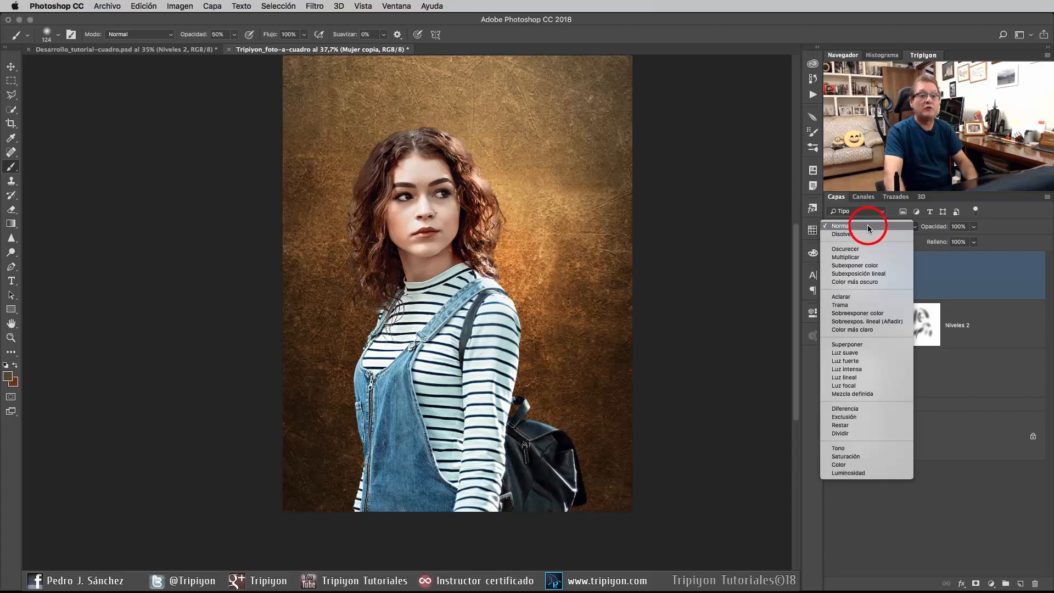
{"action": "left_click", "coordinate": [856, 353]}
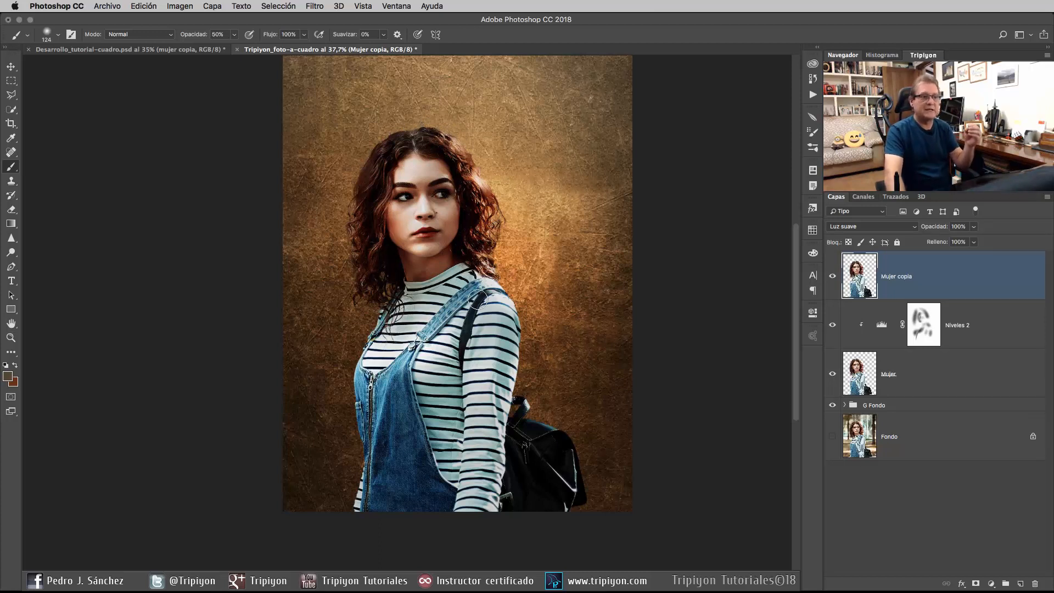
{"action": "left_click", "coordinate": [954, 226]}
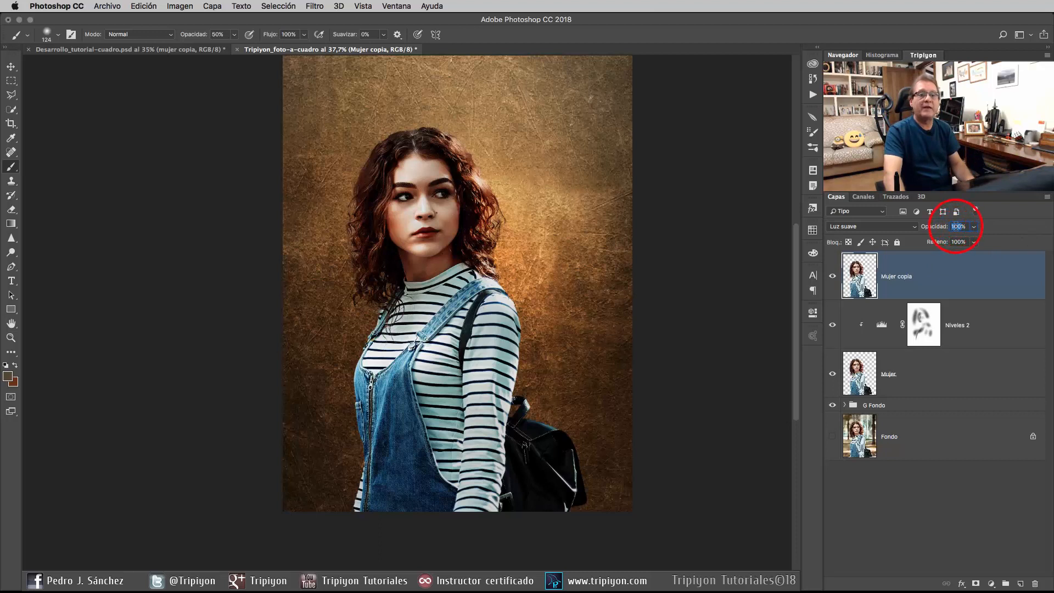
{"action": "type", "text": "50"}
{"action": "key", "text": "Return"}
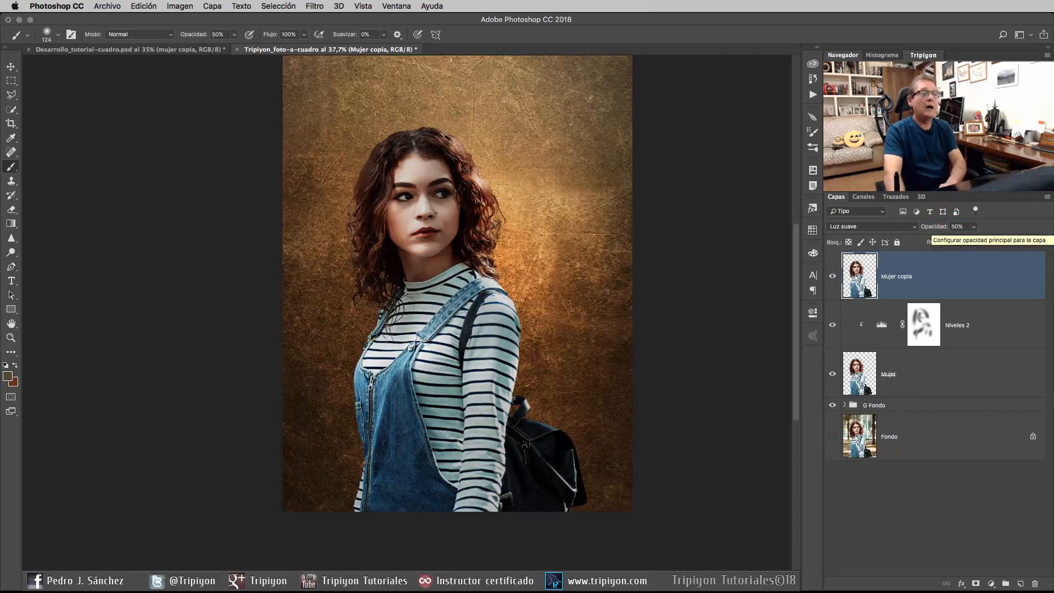
Compare the picture with the Mujer copia layer hidden and shown, and examine the woman's face and hair up close
{"action": "left_click", "coordinate": [829, 282]}
{"action": "left_click", "coordinate": [829, 281]}
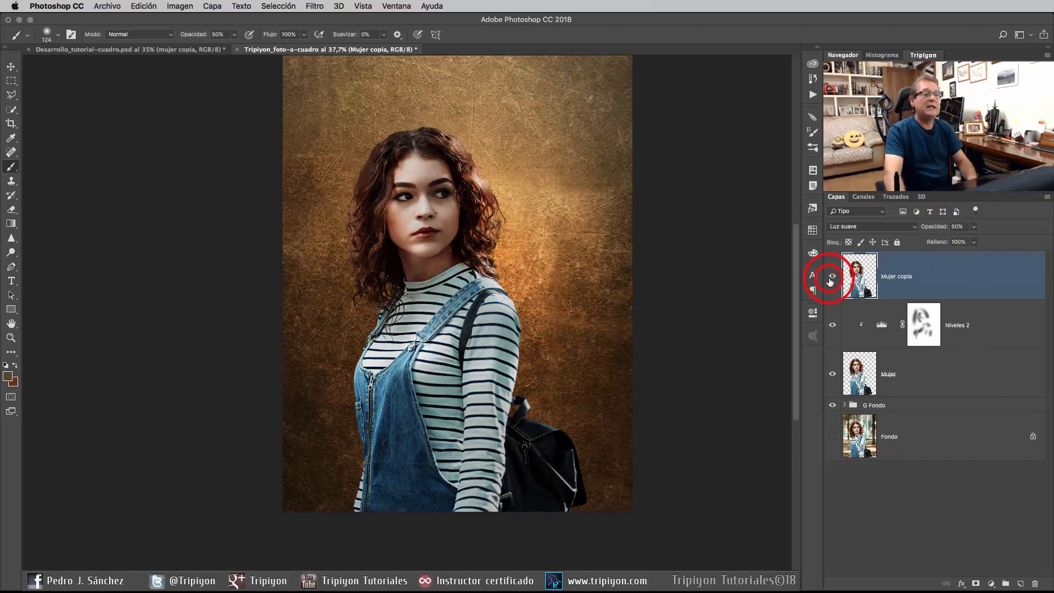
{"action": "left_click", "coordinate": [829, 281]}
{"action": "left_click", "coordinate": [829, 282]}
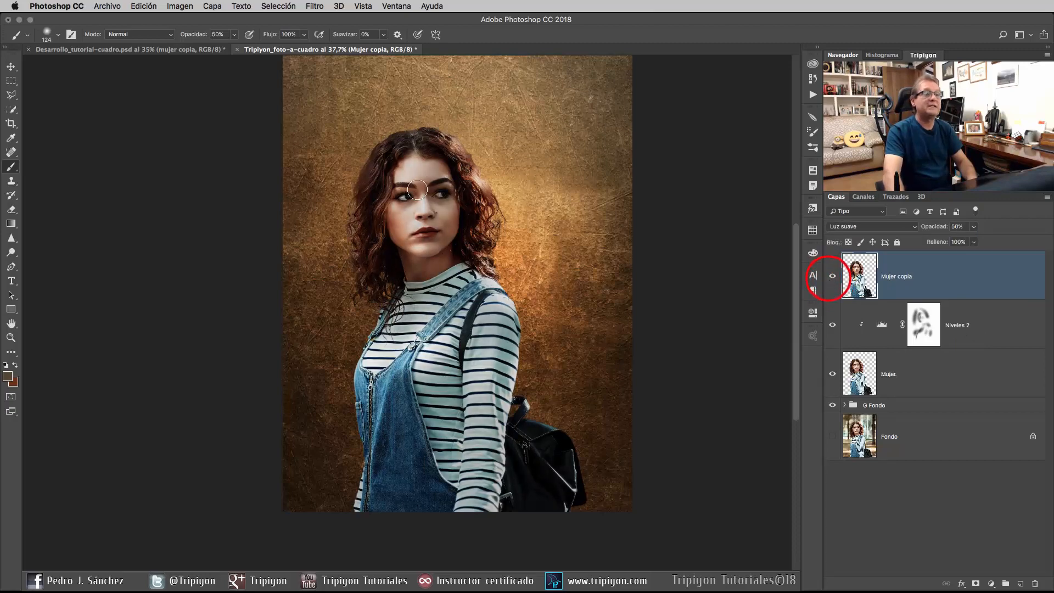
{"action": "scroll", "coordinate": [406, 189], "scroll_direction": "up", "scroll_amount": 8}
{"action": "scroll", "coordinate": [407, 191], "scroll_direction": "down", "scroll_amount": 4}
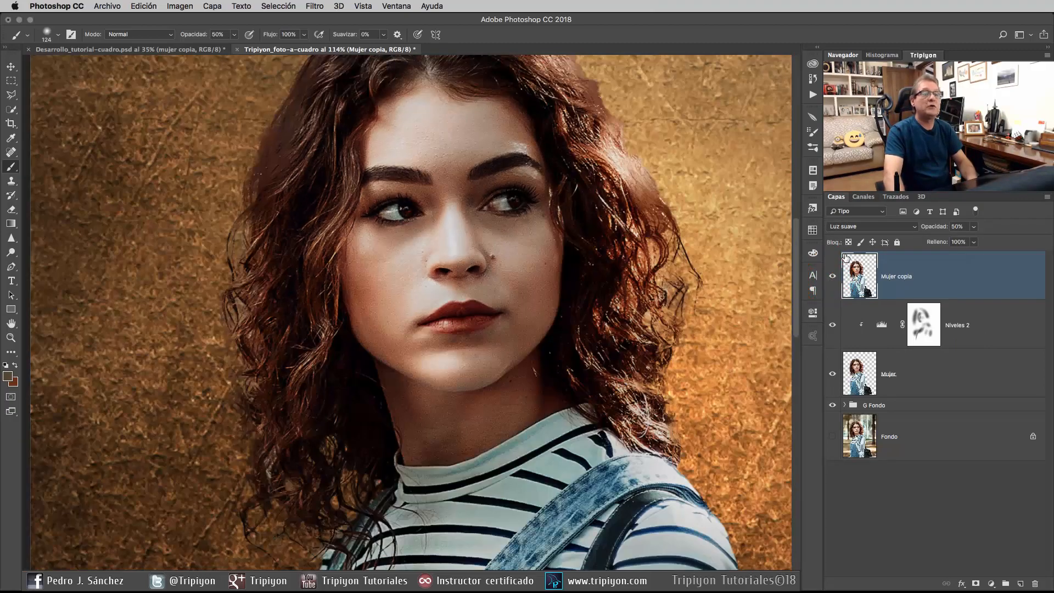
{"action": "scroll", "coordinate": [394, 286], "scroll_direction": "down", "scroll_amount": 4}
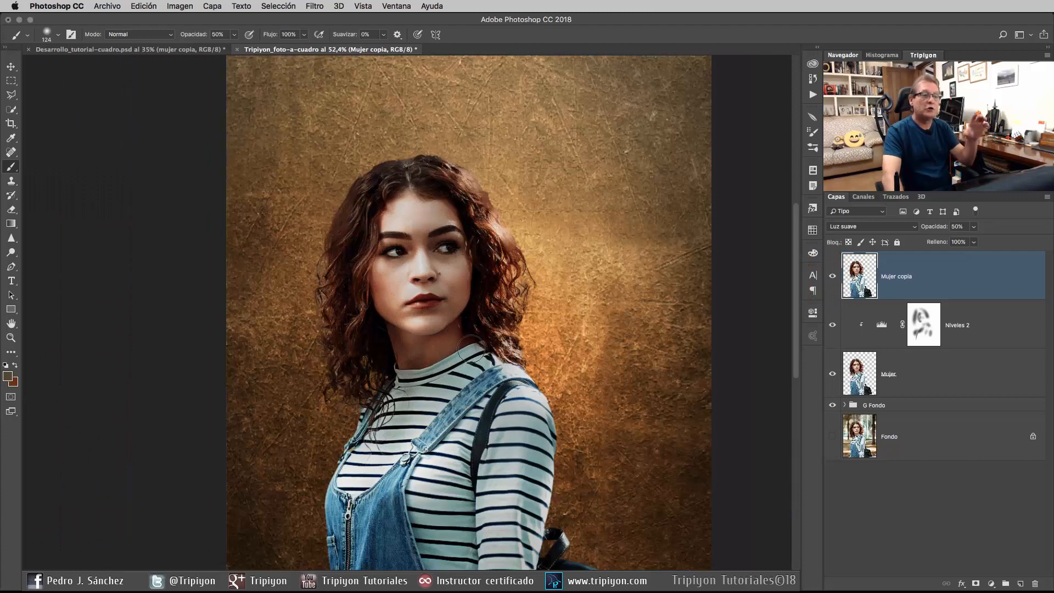
{"action": "scroll", "coordinate": [459, 370], "scroll_direction": "down", "scroll_amount": 3}
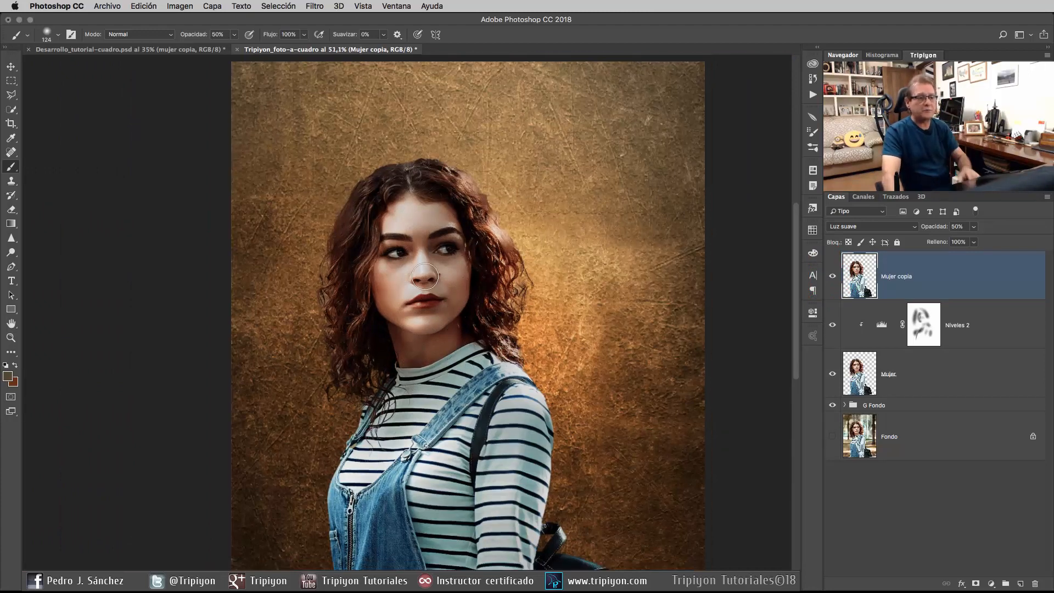
{"action": "left_click_drag", "start_coordinate": [454, 363], "coordinate": [459, 331]}
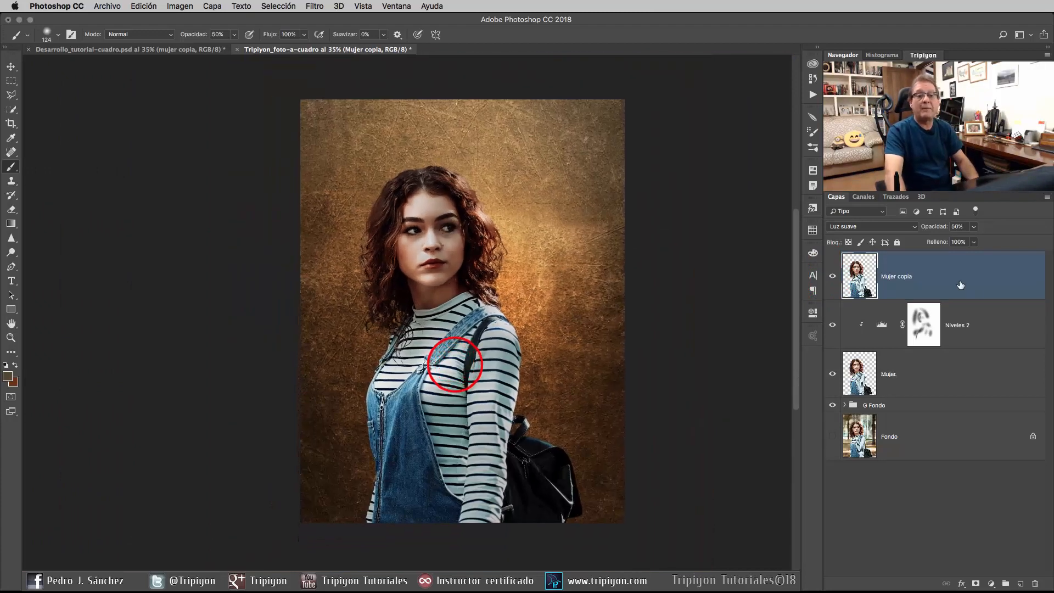
Group the Mujer copia, Niveles 2 and Mujer layers and name the group "G mujer"
{"action": "key", "text": "shift"}
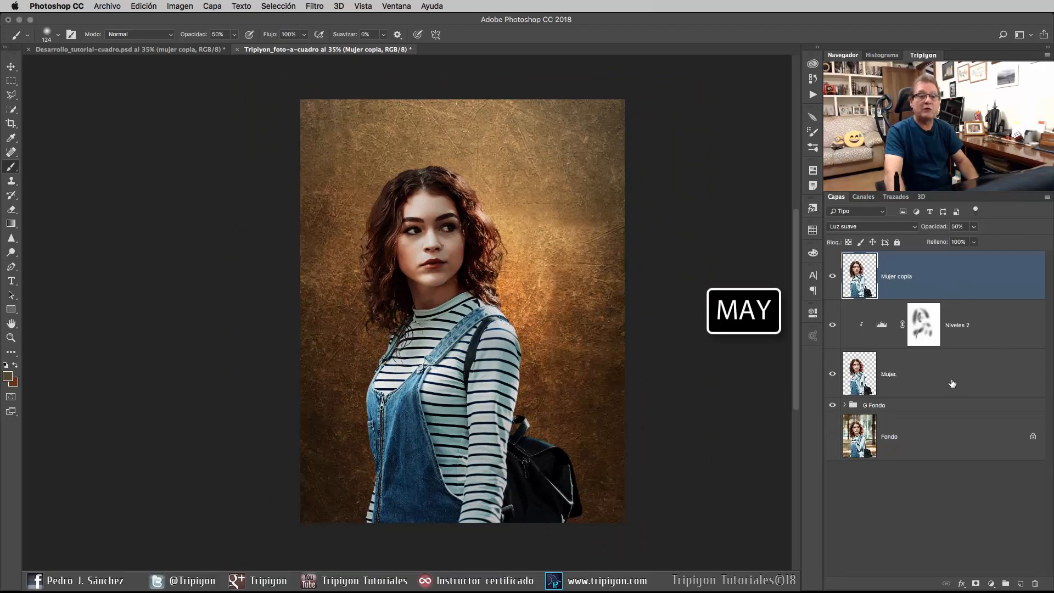
{"action": "left_click", "coordinate": [951, 380], "text": "shift"}
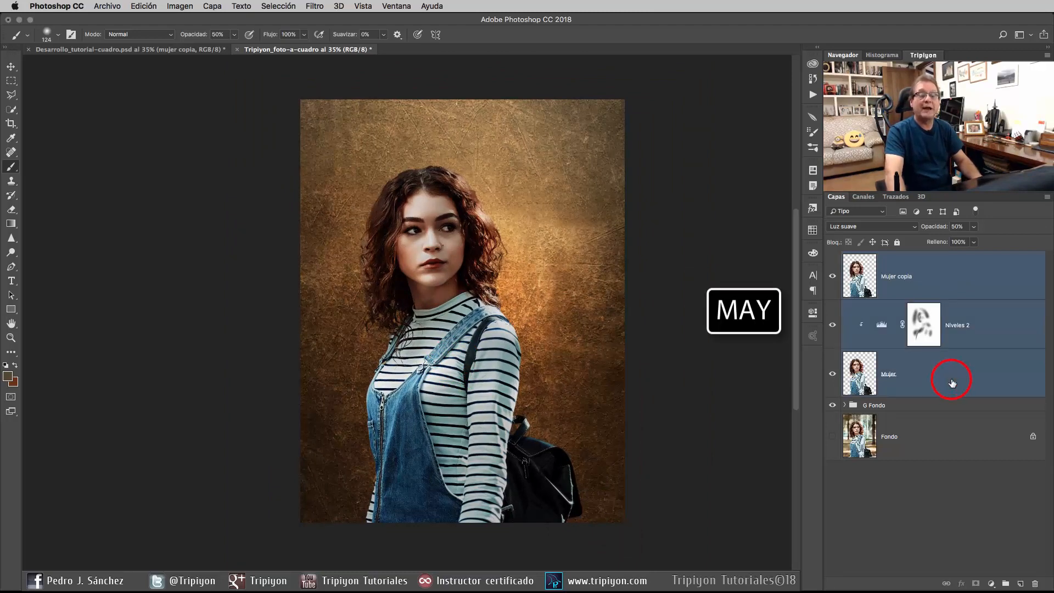
{"action": "key", "text": "ctrl+g"}
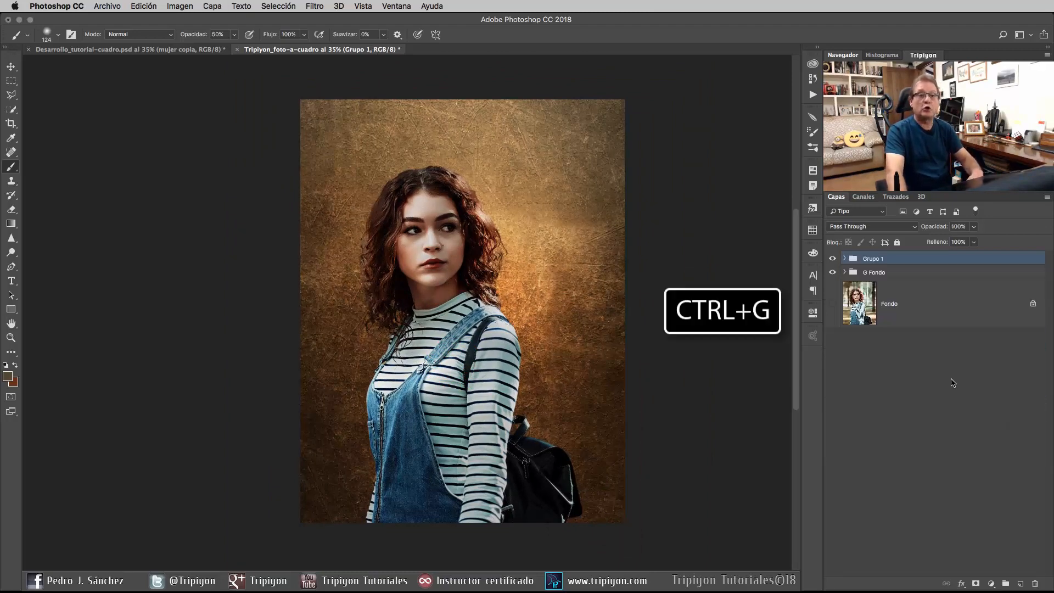
{"action": "double_click", "coordinate": [872, 258]}
{"action": "type", "text": "G mujer"}
{"action": "key", "text": "Return"}
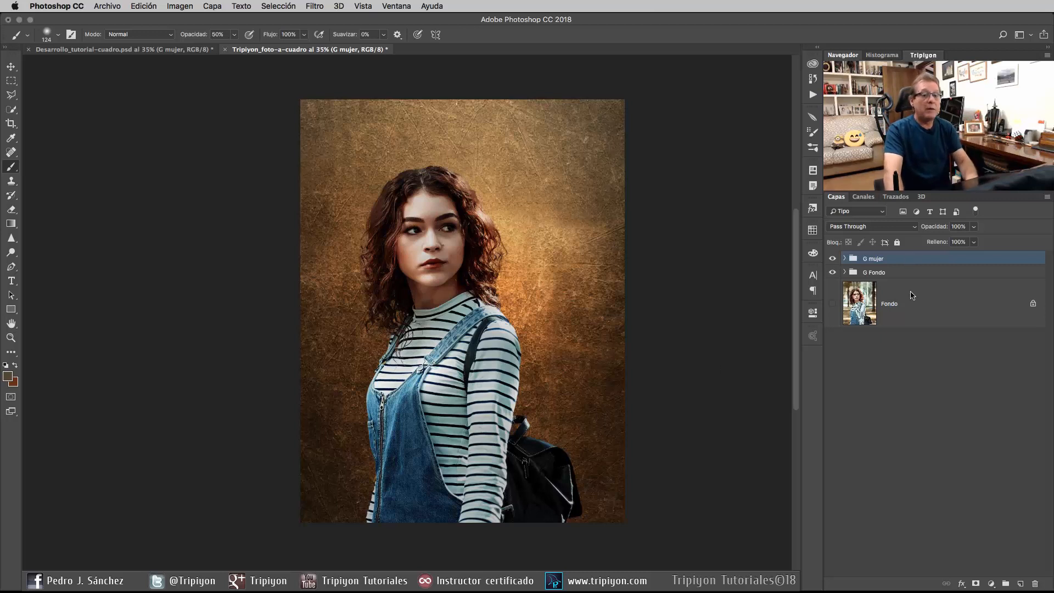
Add an empty layer named "sombras" above the G mujer group and set its blend mode to Multiplicar
{"action": "left_click", "coordinate": [1020, 584]}
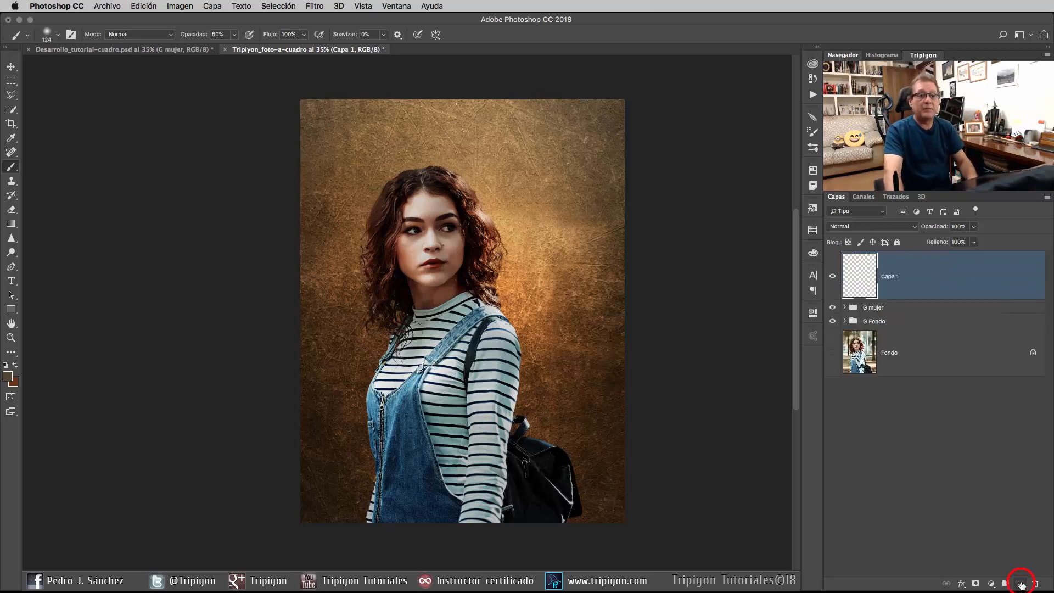
{"action": "double_click", "coordinate": [890, 277]}
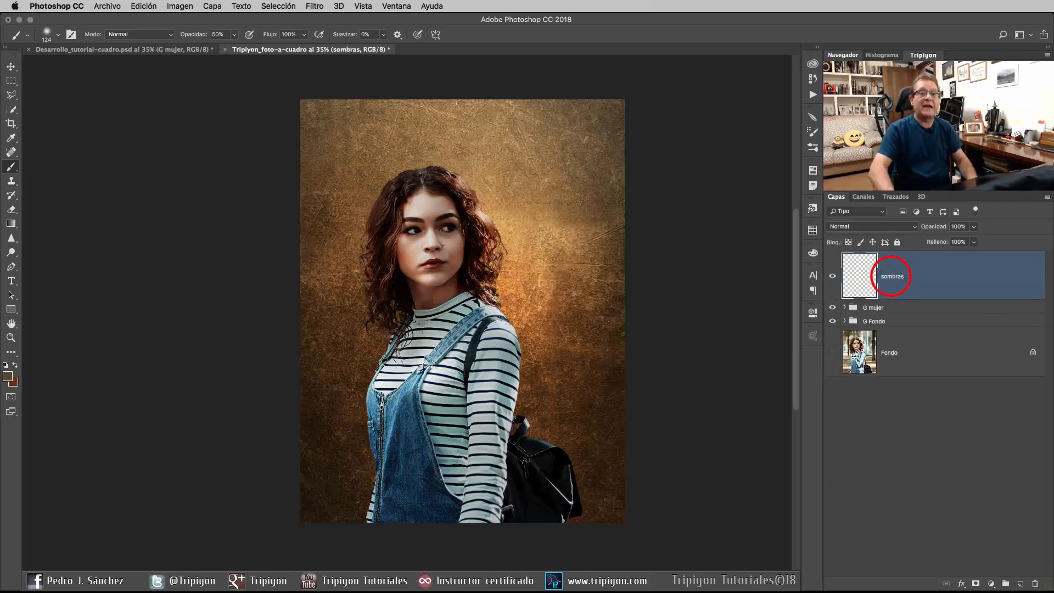
{"action": "type", "text": "sombras"}
{"action": "key", "text": "Return"}
{"action": "left_click", "coordinate": [892, 230]}
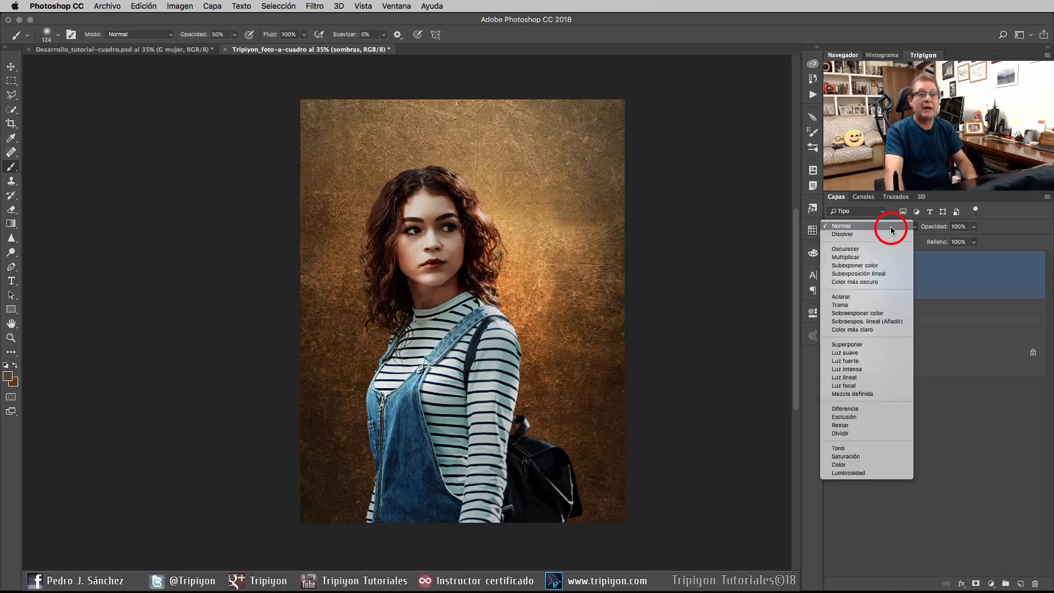
{"action": "left_click", "coordinate": [856, 258]}
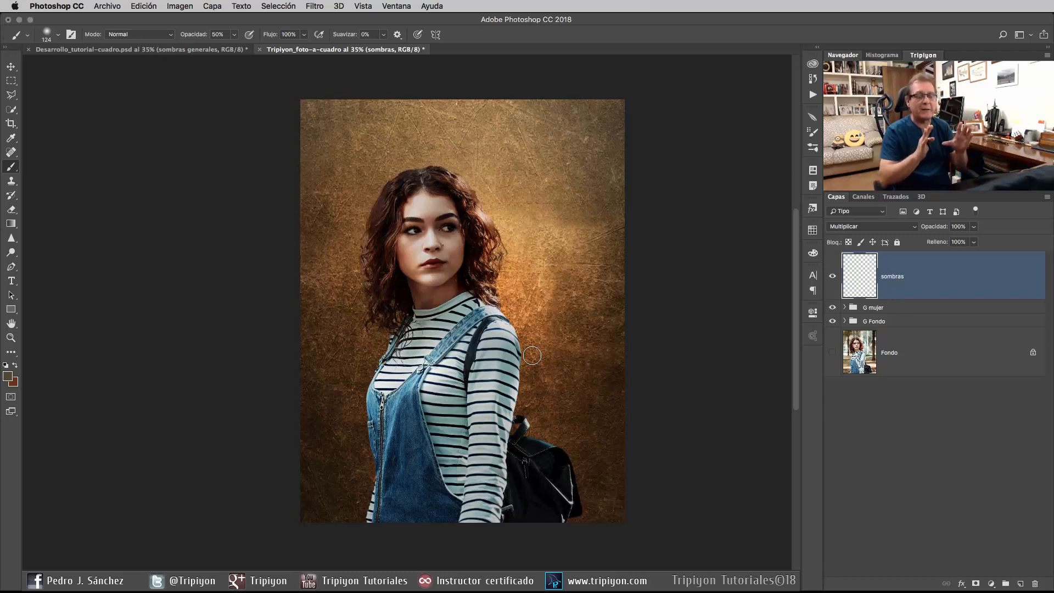
Sample the dark brown at the background's lower-left corner and set the brush to 30% opacity with a 1584 px tip
{"action": "key", "text": "alt"}
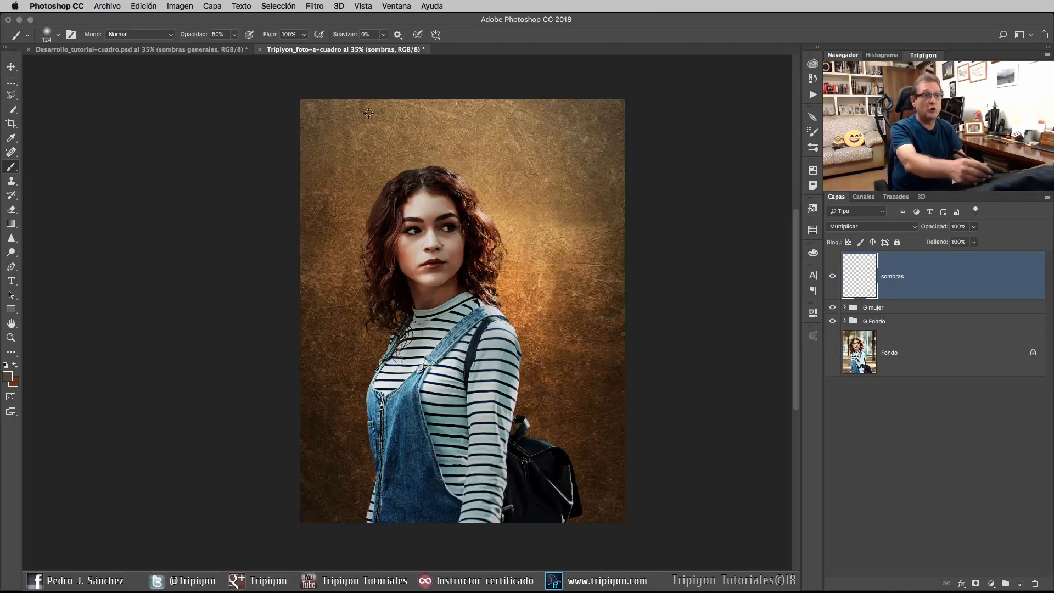
{"action": "left_click", "coordinate": [305, 502], "text": "alt"}
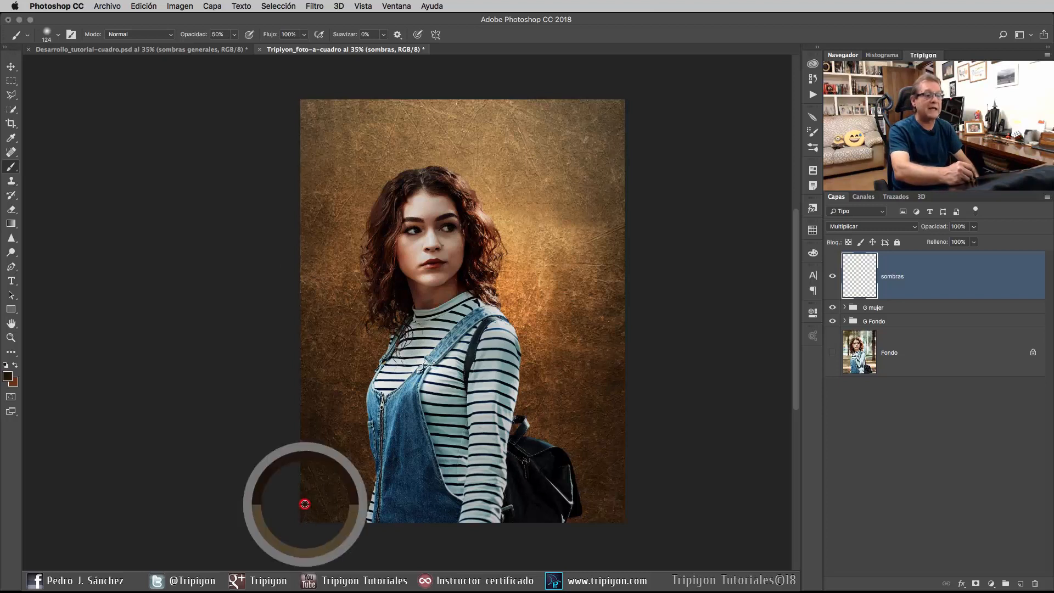
{"action": "left_click_drag", "start_coordinate": [421, 294], "coordinate": [453, 295]}
{"action": "left_click_drag", "start_coordinate": [521, 343], "coordinate": [505, 342]}
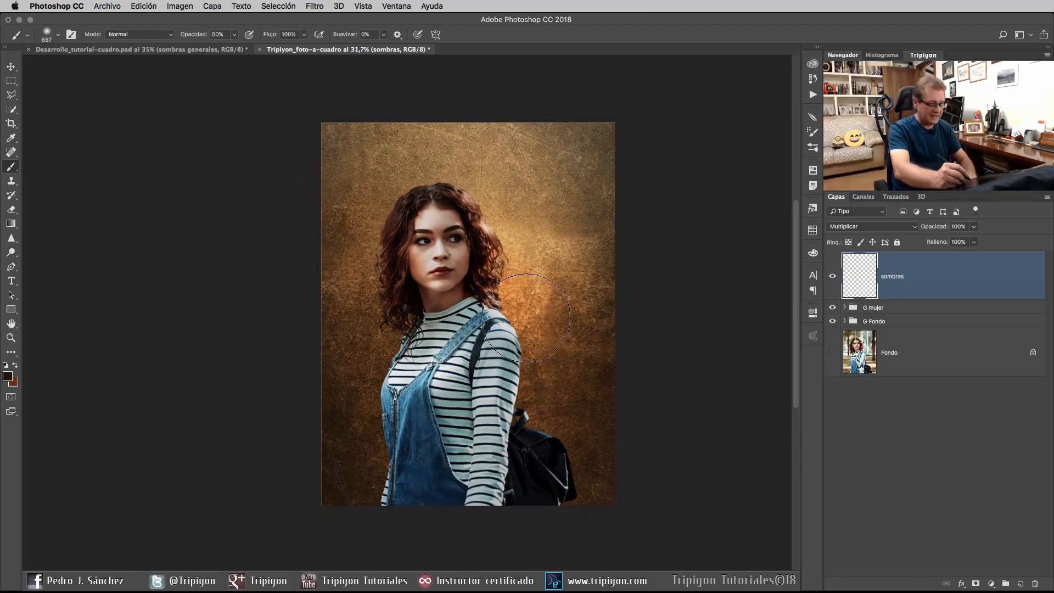
{"action": "key", "text": "3"}
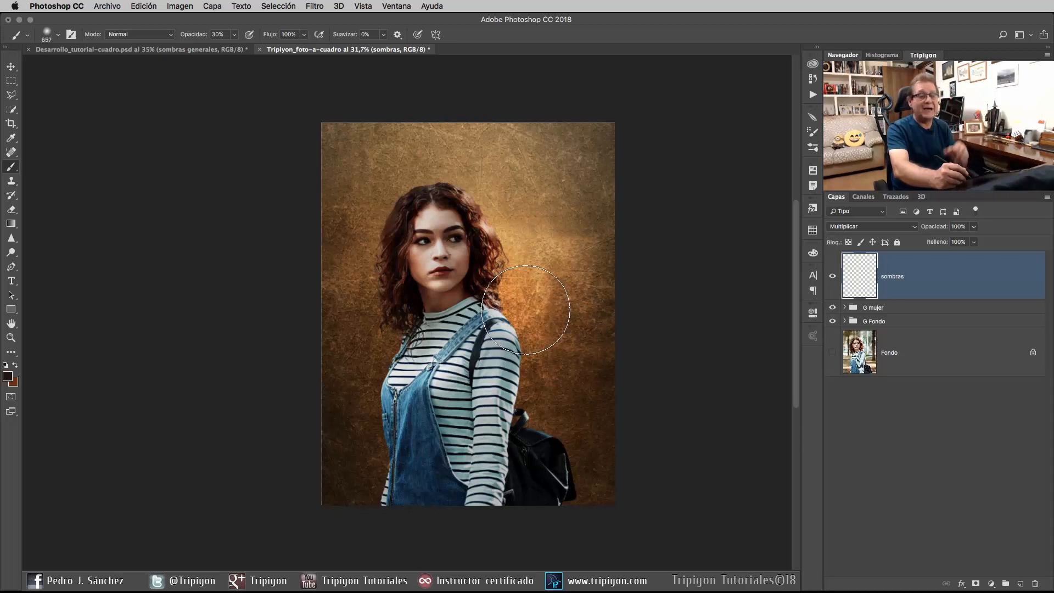
{"action": "left_click_drag", "start_coordinate": [541, 377], "coordinate": [530, 359]}
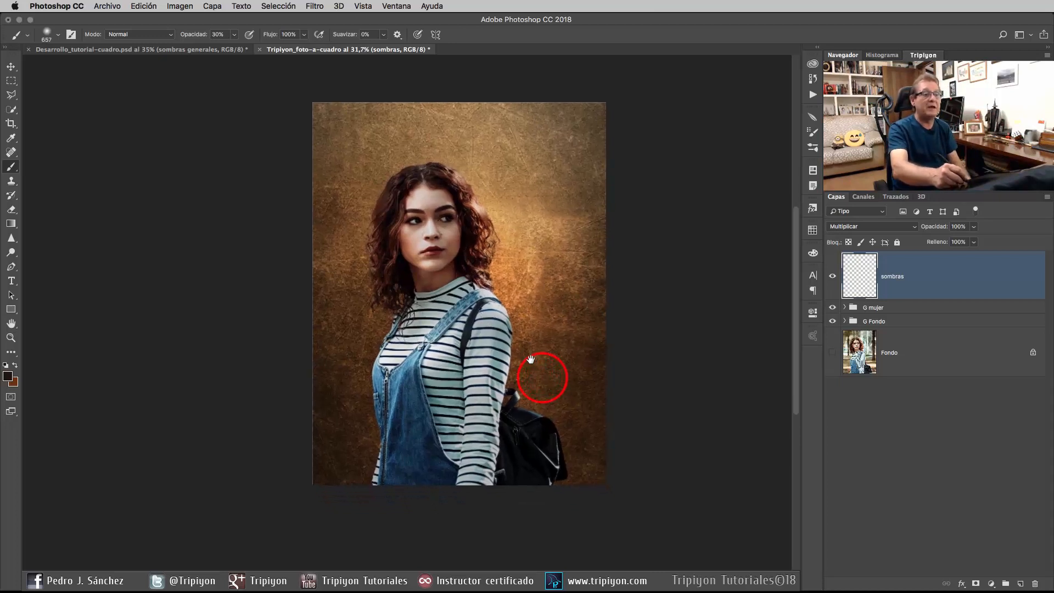
{"action": "mouse_move", "coordinate": [372, 369]}
{"action": "left_mouse_down", "text": "ctrl+alt"}
{"action": "mouse_move", "coordinate": [454, 377]}
{"action": "mouse_move", "coordinate": [500, 296]}
{"action": "mouse_move", "coordinate": [496, 315]}
{"action": "left_mouse_up", "text": "ctrl+alt"}
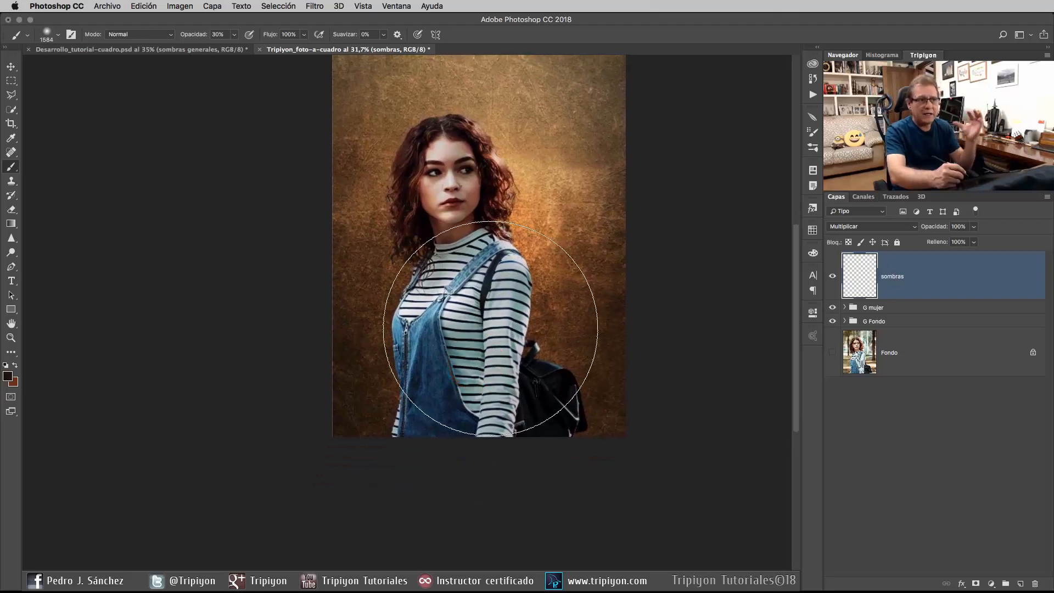
Paint soft dark brown shadows on the sombras layer along the picture's left, right and bottom edges and its upper-left corner
{"action": "left_click", "coordinate": [231, 299]}
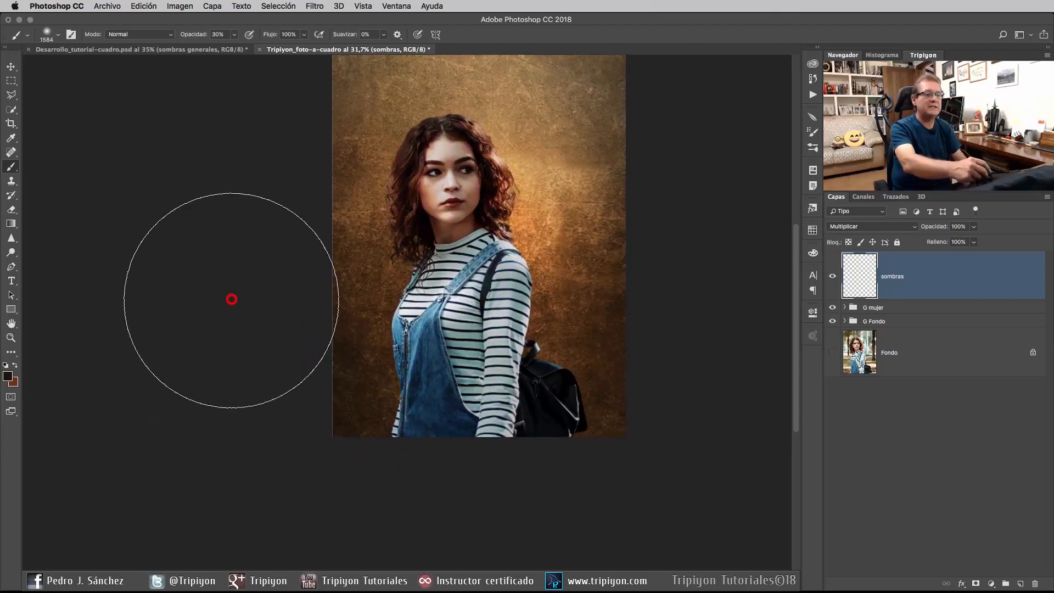
{"action": "left_click", "coordinate": [266, 299]}
{"action": "left_click", "coordinate": [280, 299]}
{"action": "left_click", "coordinate": [273, 265]}
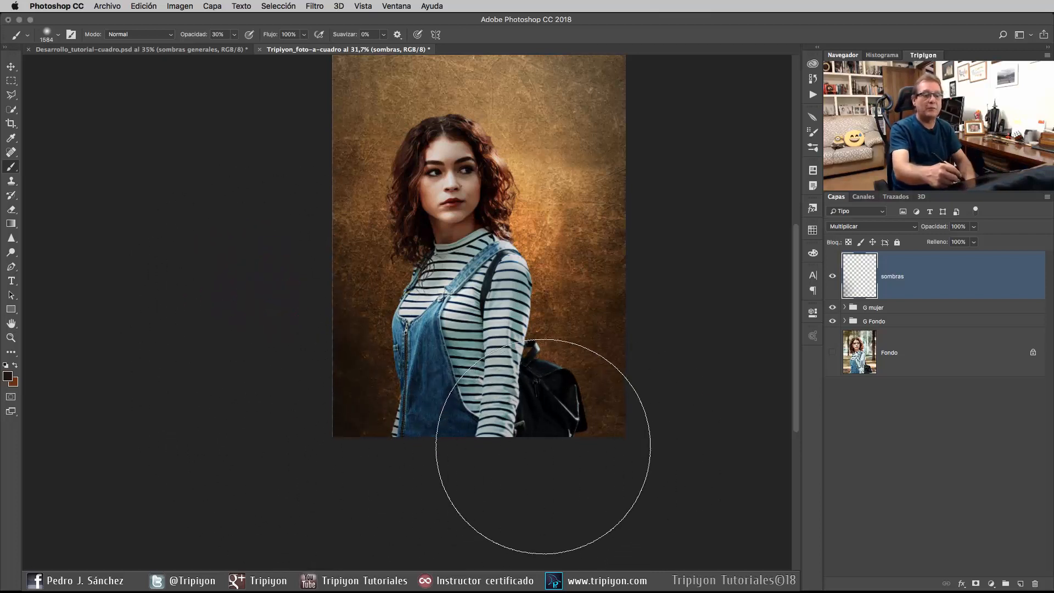
{"action": "left_click_drag", "start_coordinate": [518, 352], "coordinate": [478, 318]}
{"action": "left_click", "coordinate": [591, 263]}
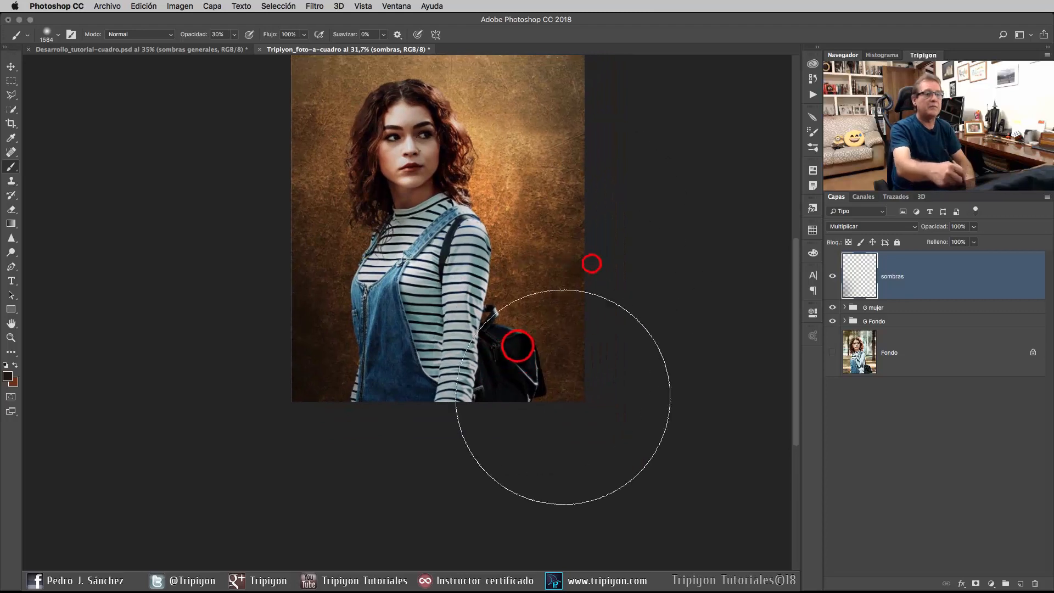
{"action": "left_click", "coordinate": [613, 249]}
{"action": "left_click_drag", "start_coordinate": [392, 374], "coordinate": [429, 483]}
{"action": "left_click", "coordinate": [309, 402]}
{"action": "left_click", "coordinate": [264, 309]}
{"action": "left_click", "coordinate": [276, 202]}
{"action": "left_click", "coordinate": [292, 160]}
{"action": "left_click", "coordinate": [353, 101]}
{"action": "left_click", "coordinate": [322, 134]}
{"action": "left_click", "coordinate": [405, 81]}
{"action": "left_click", "coordinate": [307, 339]}
{"action": "left_click", "coordinate": [287, 167]}
{"action": "left_click", "coordinate": [311, 120]}
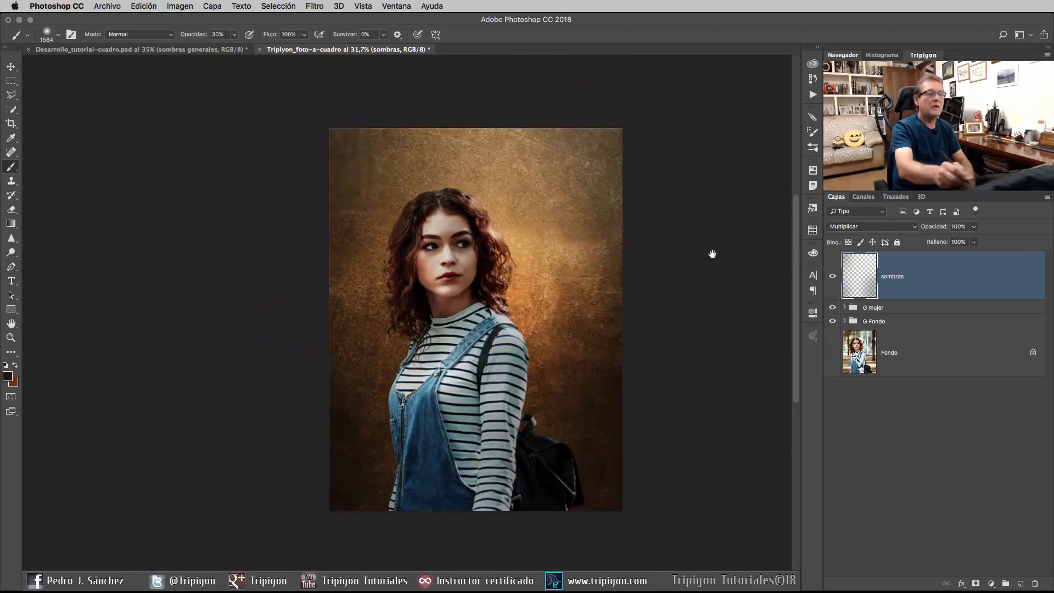
Darken the picture's upper-right corner on the sombras layer with the large dark brown brush
{"action": "mouse_move", "coordinate": [713, 284]}
{"action": "left_mouse_down"}
{"action": "mouse_move", "coordinate": [663, 323]}
{"action": "mouse_move", "coordinate": [666, 310]}
{"action": "left_mouse_up"}
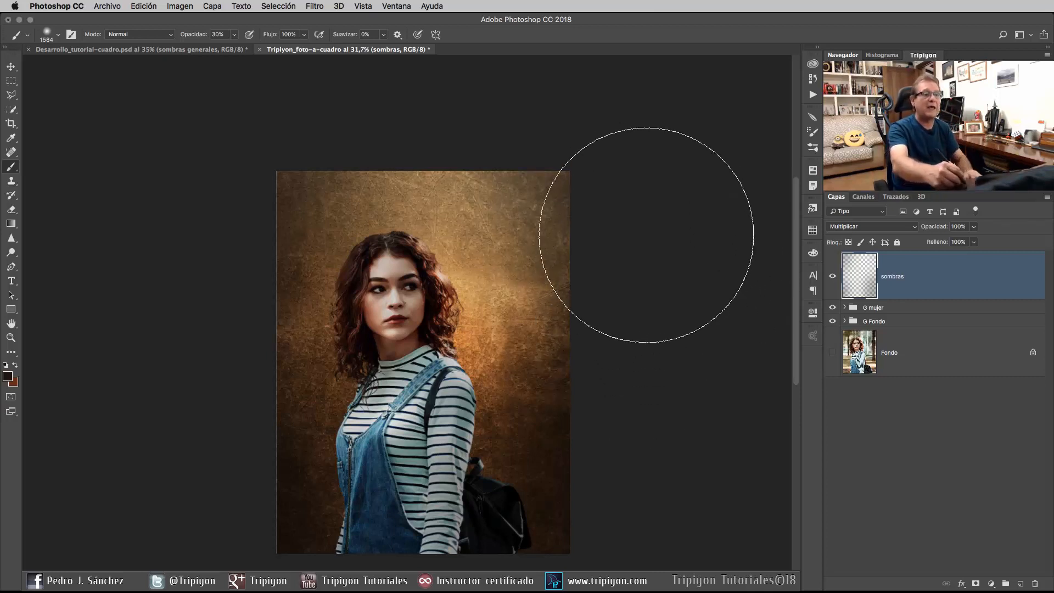
{"action": "mouse_move", "coordinate": [569, 150]}
{"action": "left_mouse_down"}
{"action": "mouse_move", "coordinate": [643, 290]}
{"action": "mouse_move", "coordinate": [536, 157]}
{"action": "left_mouse_up"}
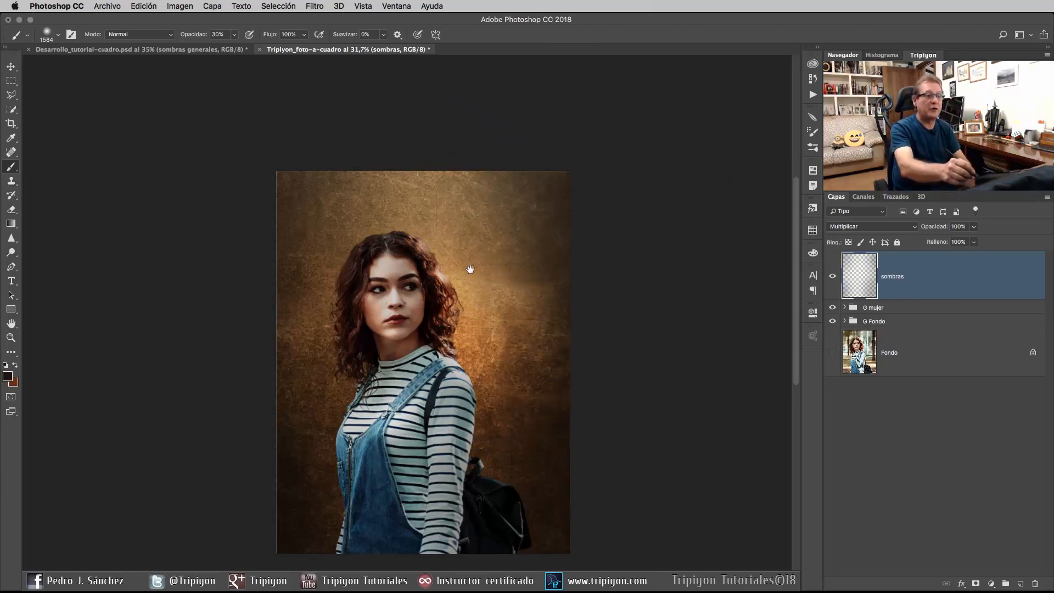
{"action": "left_click_drag", "start_coordinate": [532, 318], "coordinate": [592, 378]}
{"action": "scroll", "coordinate": [268, 193], "scroll_direction": "down", "scroll_amount": 5}
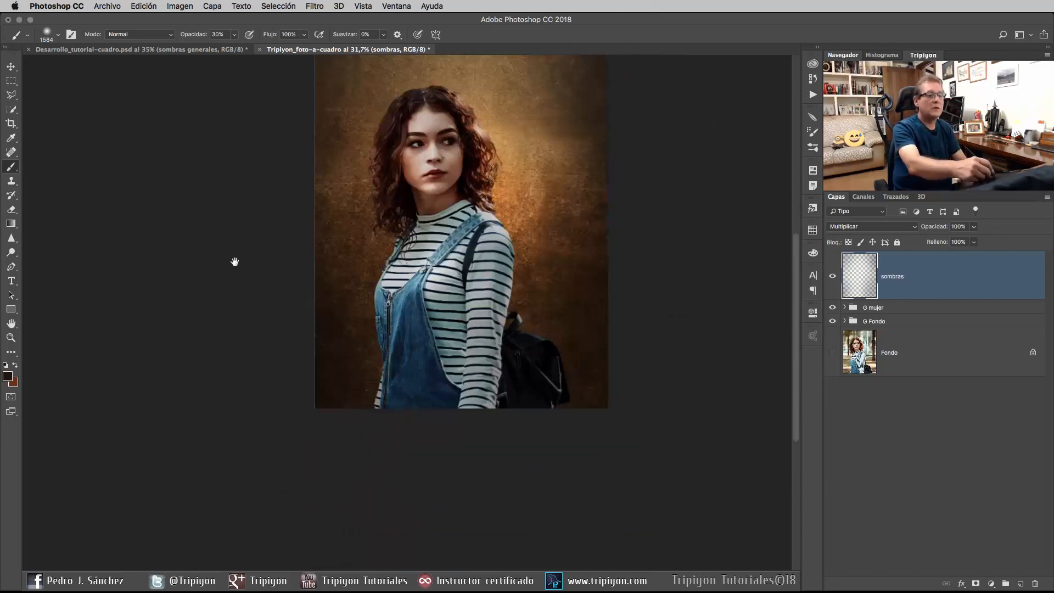
Darken the lower overalls, striped sleeve and backpack on the sombras layer with soft dark blue brush strokes of varying size at 30% opacity
{"action": "left_click_drag", "start_coordinate": [462, 345], "coordinate": [491, 362]}
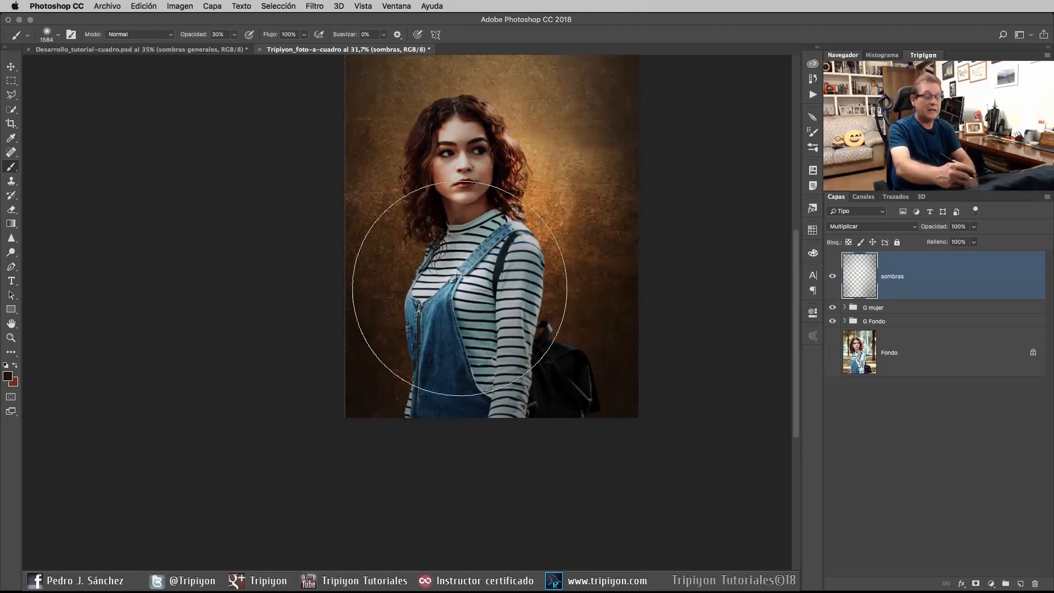
{"action": "left_click_drag", "start_coordinate": [463, 329], "coordinate": [346, 357]}
{"action": "left_click_drag", "start_coordinate": [427, 362], "coordinate": [423, 372]}
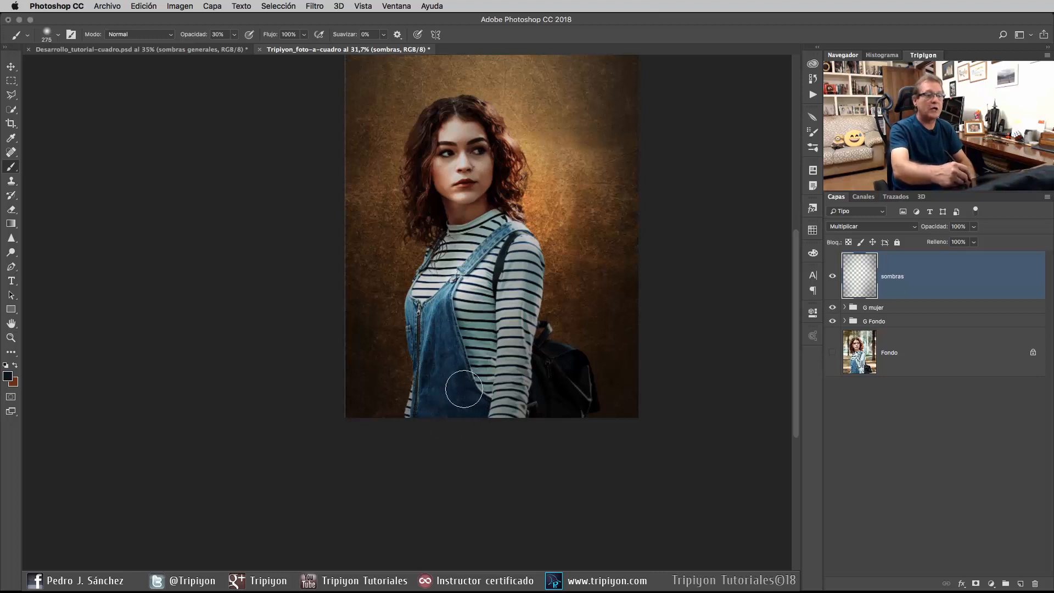
{"action": "left_click_drag", "start_coordinate": [433, 390], "coordinate": [477, 395]}
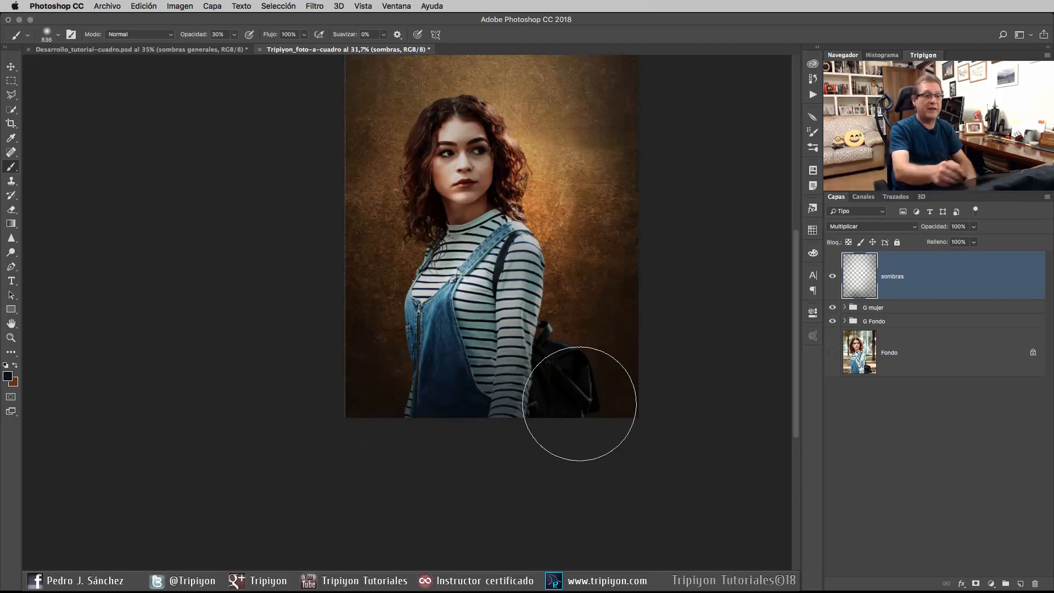
{"action": "mouse_move", "coordinate": [475, 357]}
{"action": "left_mouse_down"}
{"action": "mouse_move", "coordinate": [489, 358]}
{"action": "mouse_move", "coordinate": [427, 364]}
{"action": "left_mouse_up"}
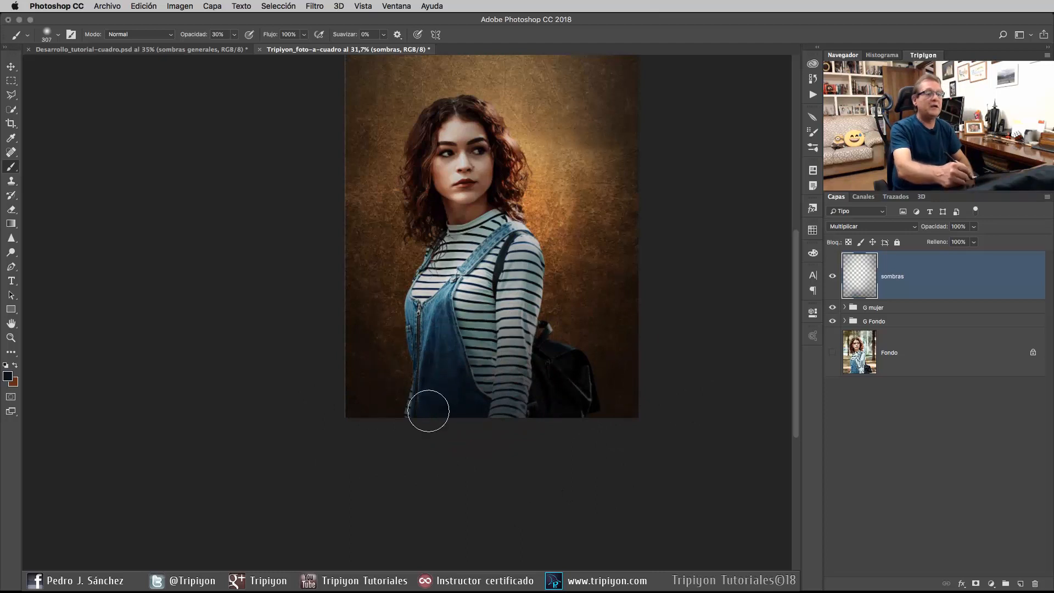
{"action": "left_click_drag", "start_coordinate": [507, 345], "coordinate": [496, 346]}
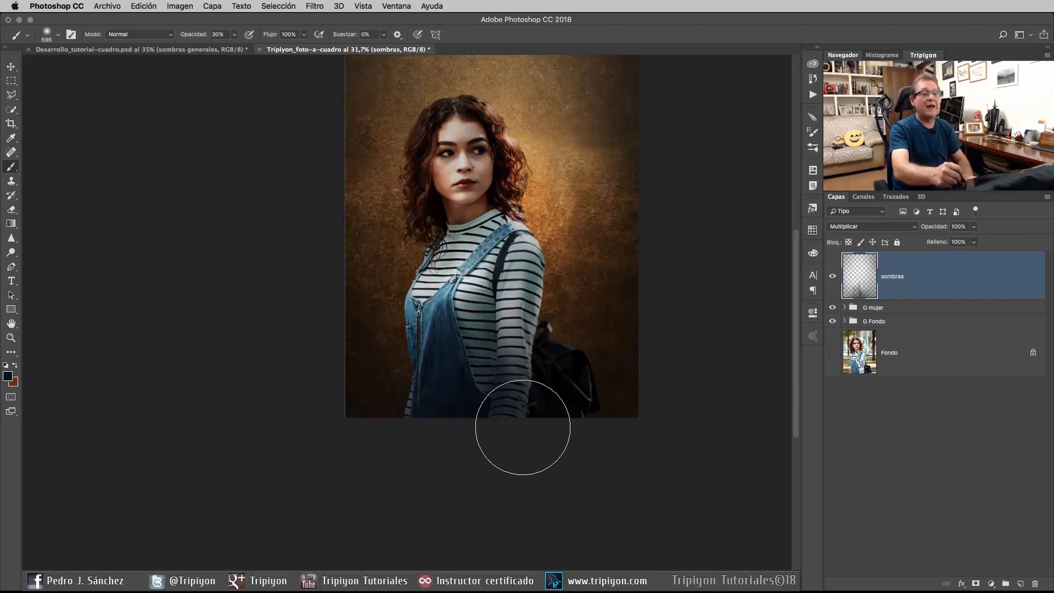
{"action": "mouse_move", "coordinate": [580, 383]}
{"action": "left_mouse_down"}
{"action": "mouse_move", "coordinate": [551, 387]}
{"action": "mouse_move", "coordinate": [591, 410]}
{"action": "left_mouse_up"}
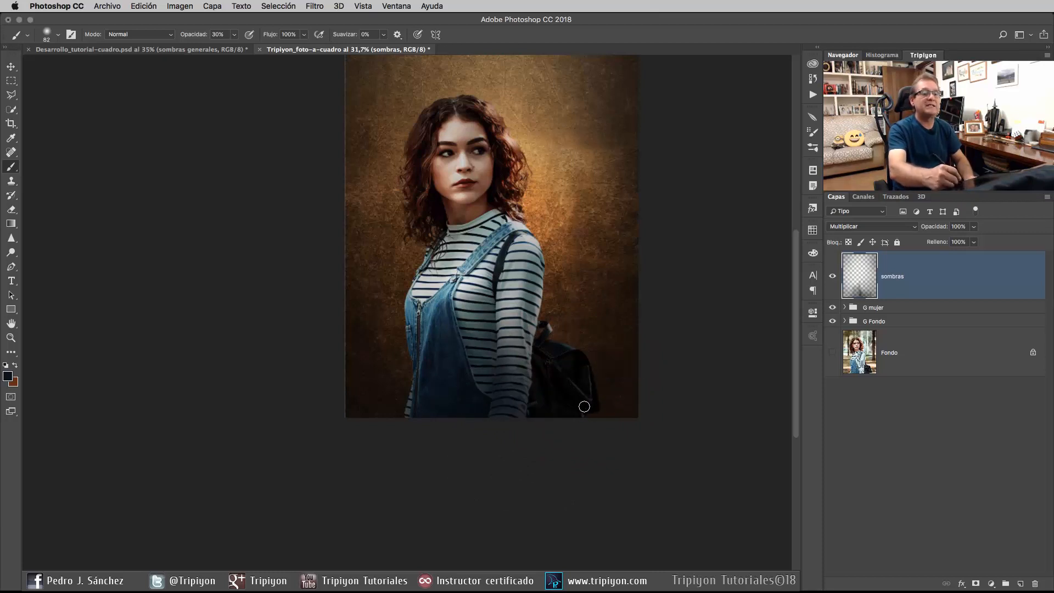
{"action": "left_click_drag", "start_coordinate": [475, 225], "coordinate": [483, 225]}
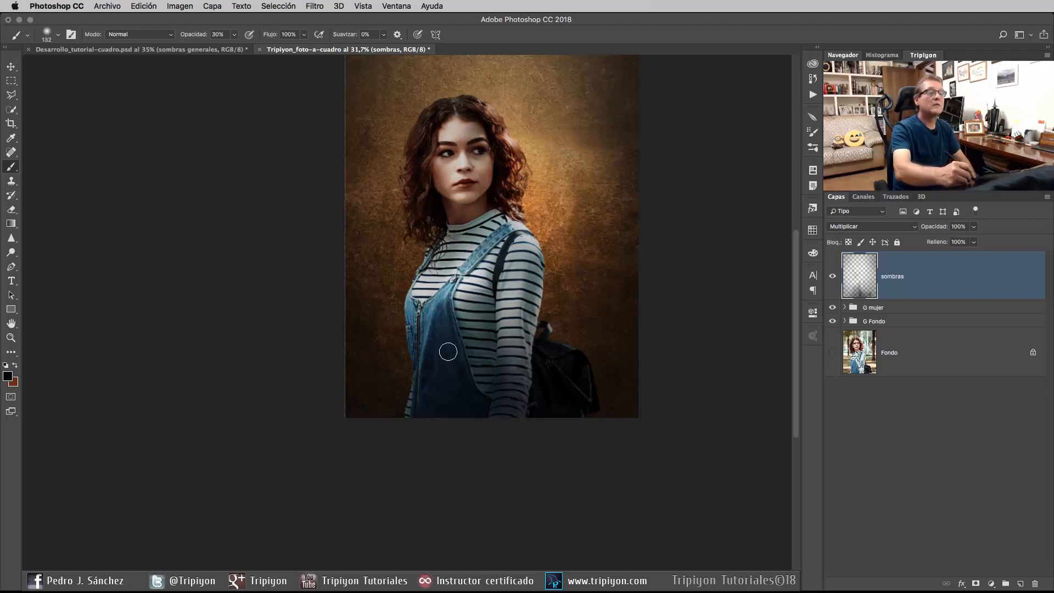
Fit the whole picture in view and compare it with the sombras layer hidden and shown
{"action": "right_click", "coordinate": [501, 302]}
{"action": "left_click_drag", "start_coordinate": [536, 228], "coordinate": [482, 320]}
{"action": "left_click", "coordinate": [501, 312]}
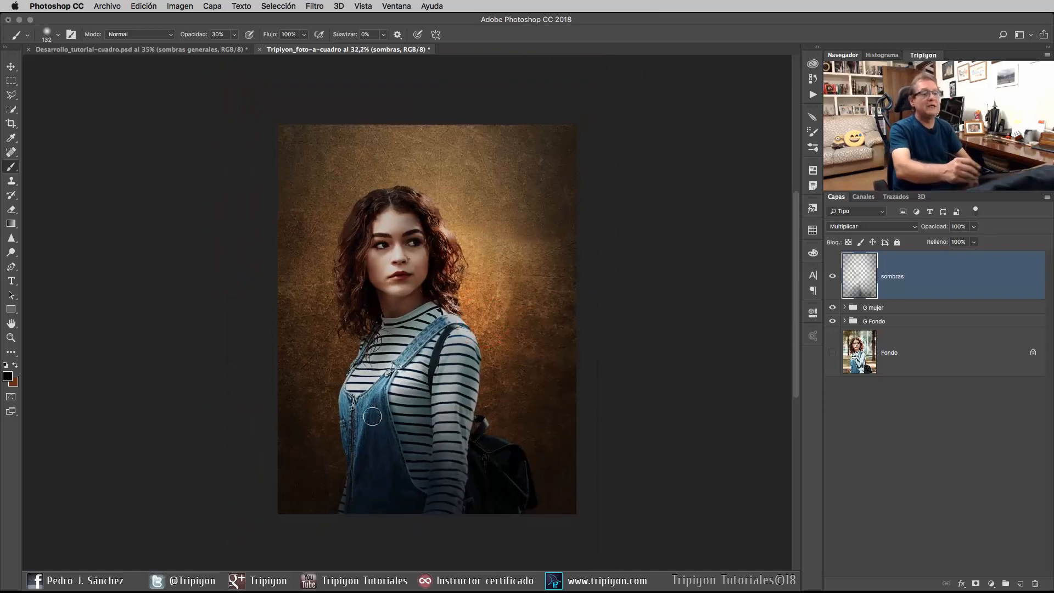
{"action": "left_click", "coordinate": [833, 278]}
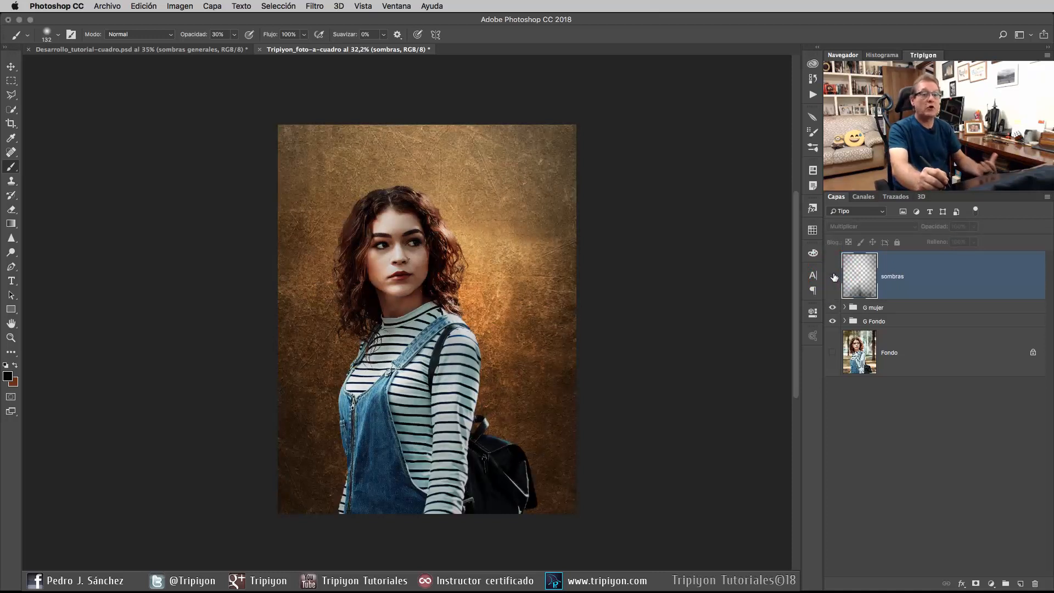
{"action": "left_click", "coordinate": [833, 277]}
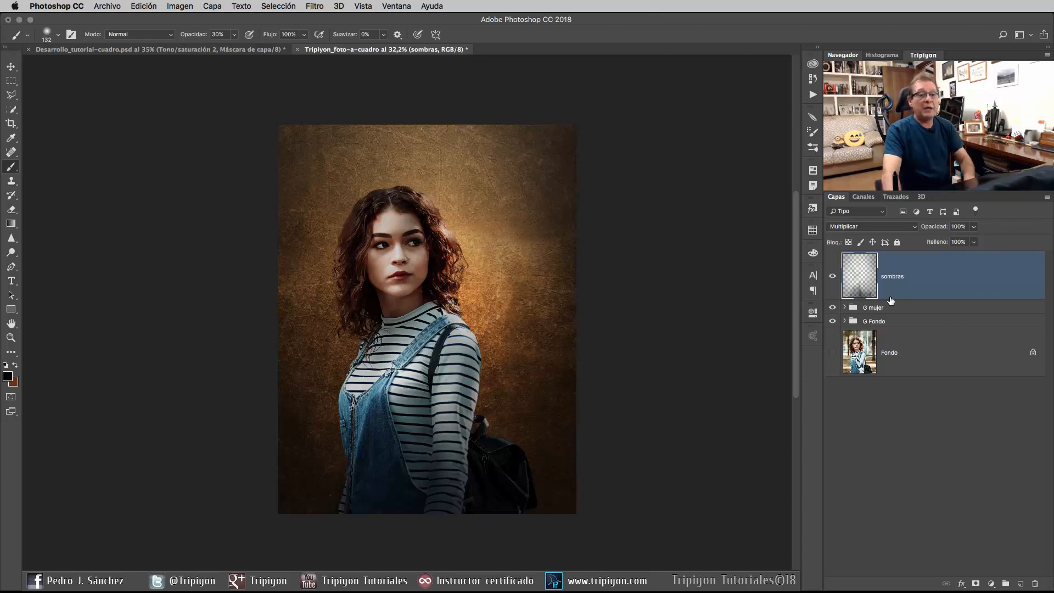
Add a Tono/saturación adjustment layer above the sombras layer and set its blend mode to Color
{"action": "left_click", "coordinate": [991, 583]}
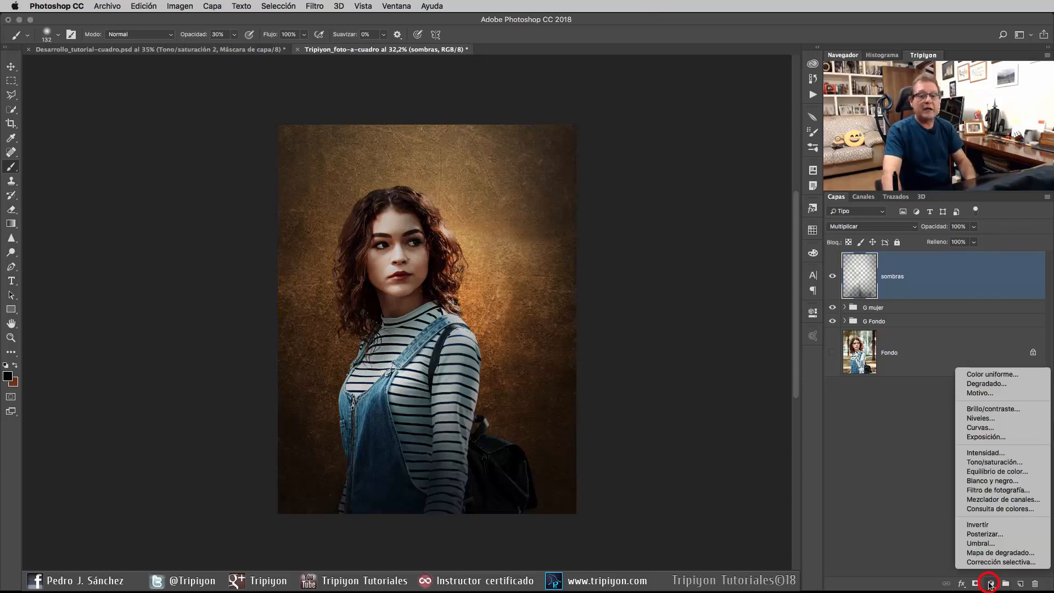
{"action": "left_click", "coordinate": [997, 462]}
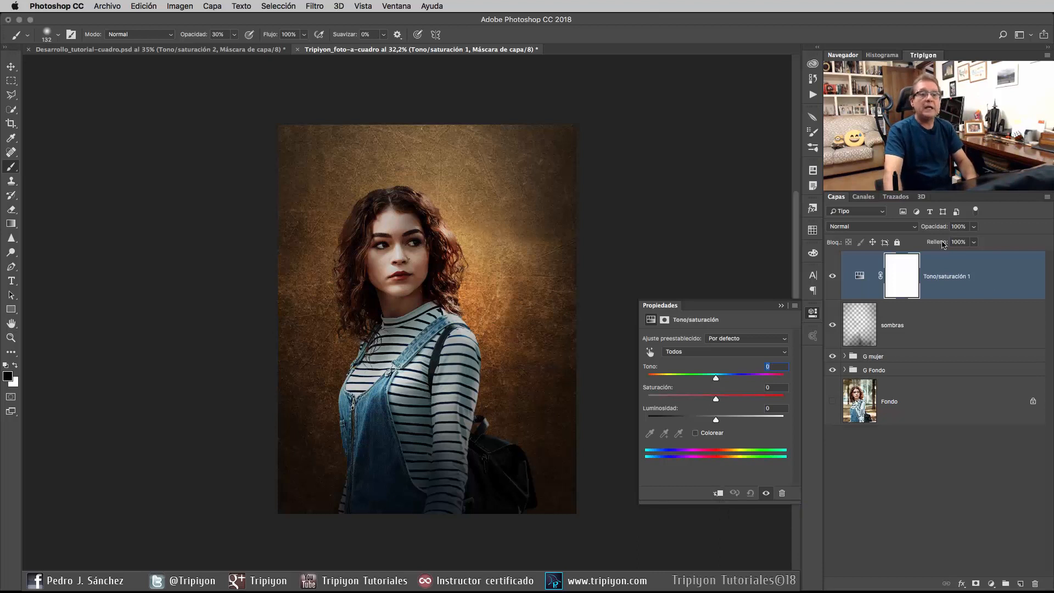
{"action": "left_click", "coordinate": [874, 229]}
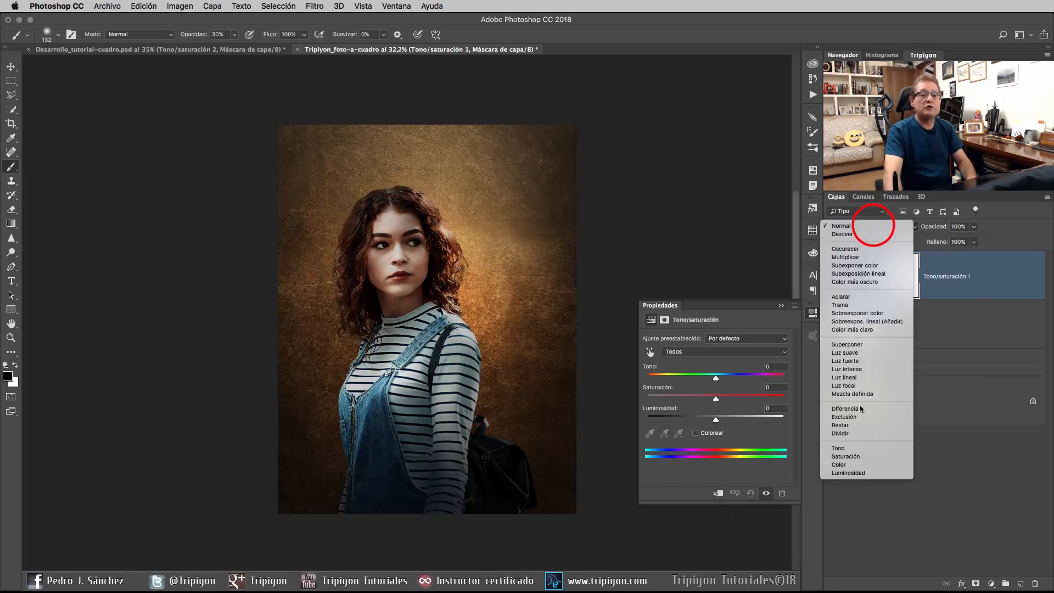
{"action": "left_click", "coordinate": [855, 465]}
Colorize the picture through the Tono/saturación adjustment with Tono 51 and Saturación 47
{"action": "left_click", "coordinate": [694, 432]}
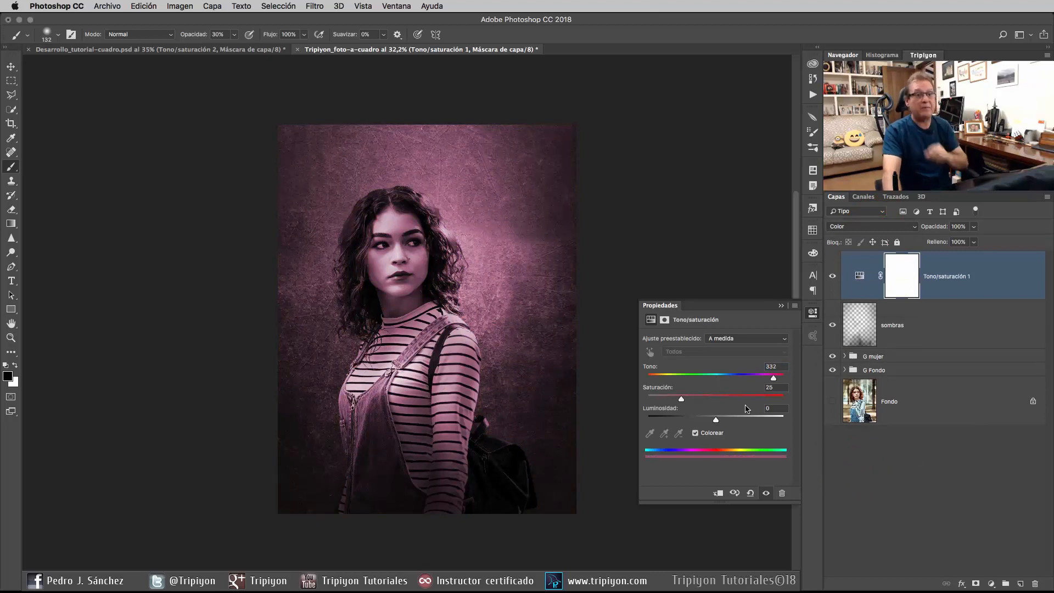
{"action": "left_click_drag", "start_coordinate": [773, 377], "coordinate": [667, 379]}
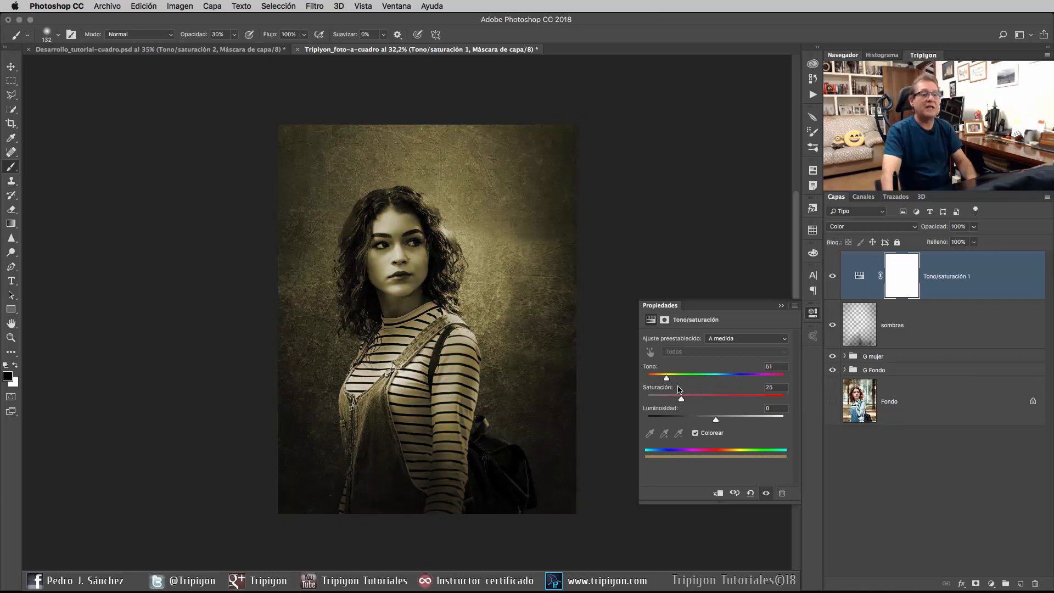
{"action": "left_click_drag", "start_coordinate": [681, 401], "coordinate": [713, 405]}
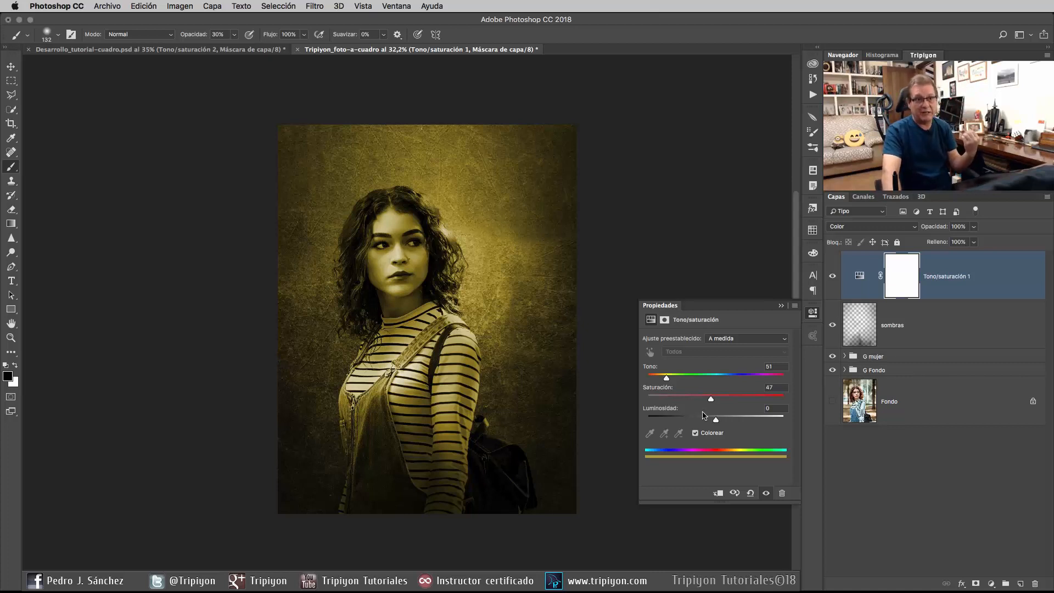
Reduce the Tono/saturación layer's opacity to 33% and compare the picture with the layer hidden and shown
{"action": "left_click", "coordinate": [959, 227]}
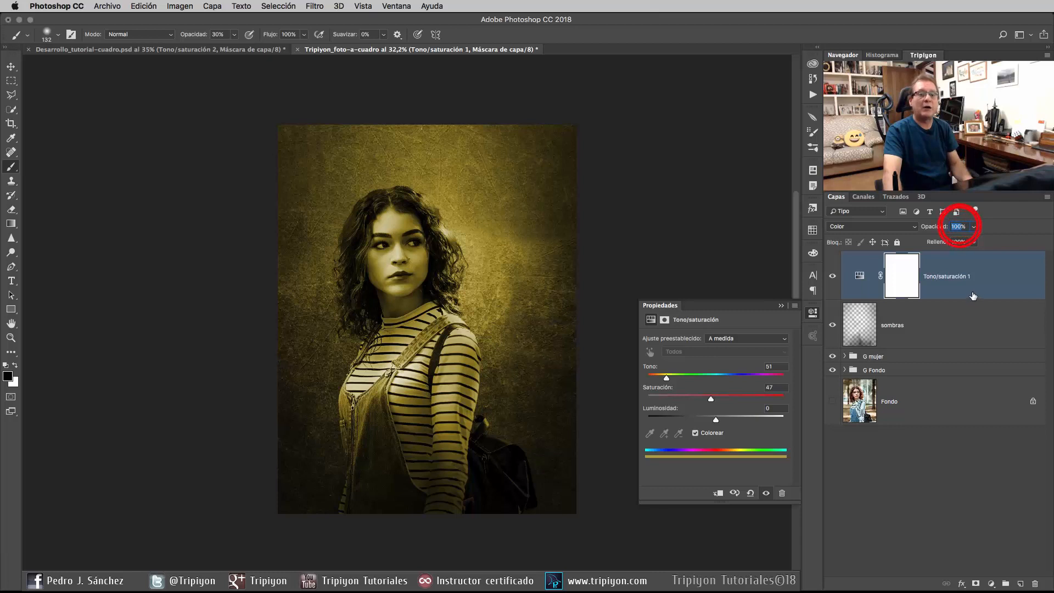
{"action": "type", "text": "33"}
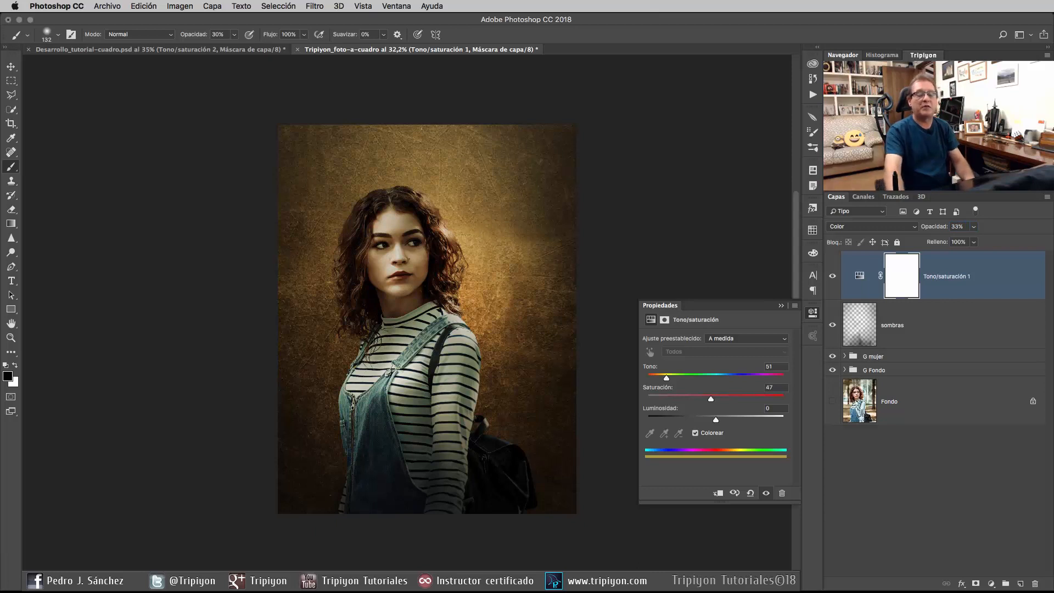
{"action": "left_click", "coordinate": [807, 314]}
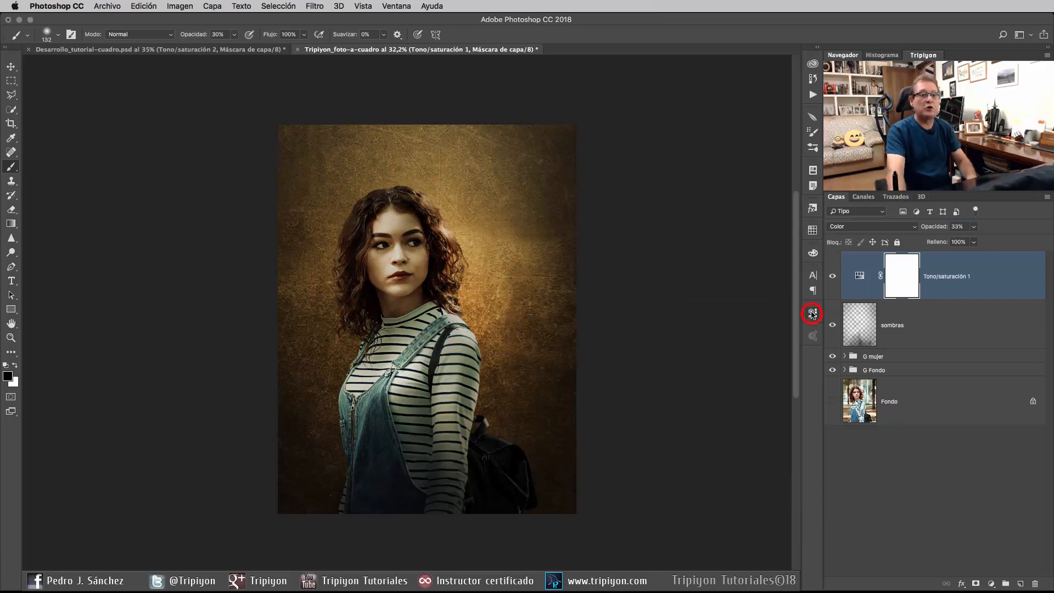
{"action": "left_click", "coordinate": [833, 278]}
{"action": "left_click", "coordinate": [833, 278]}
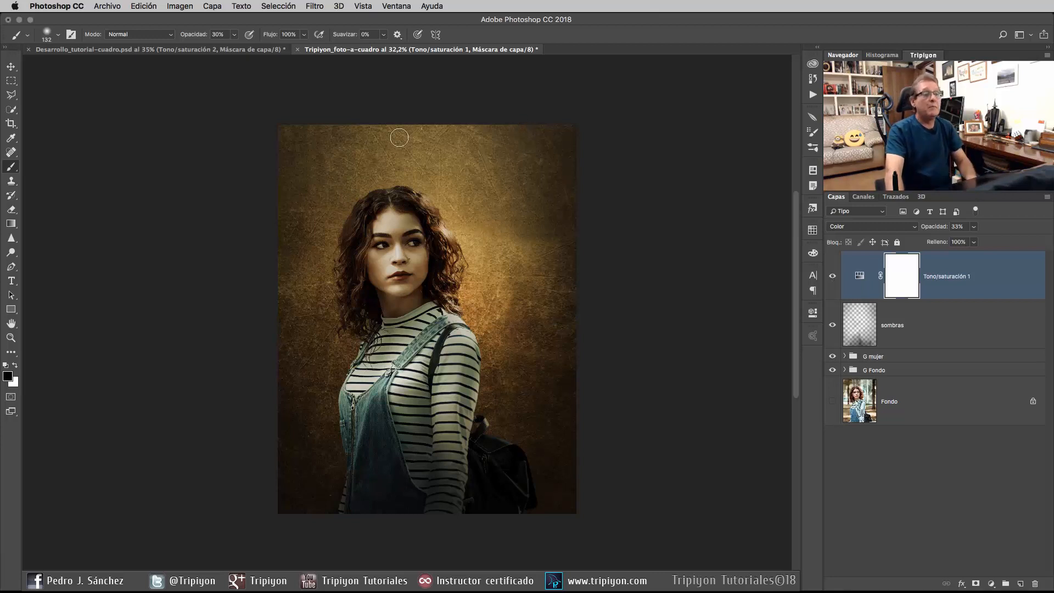
Place textura02.jpg as an embedded layer covering the whole picture and set its blend mode to Luz suave
{"action": "left_click", "coordinate": [107, 6]}
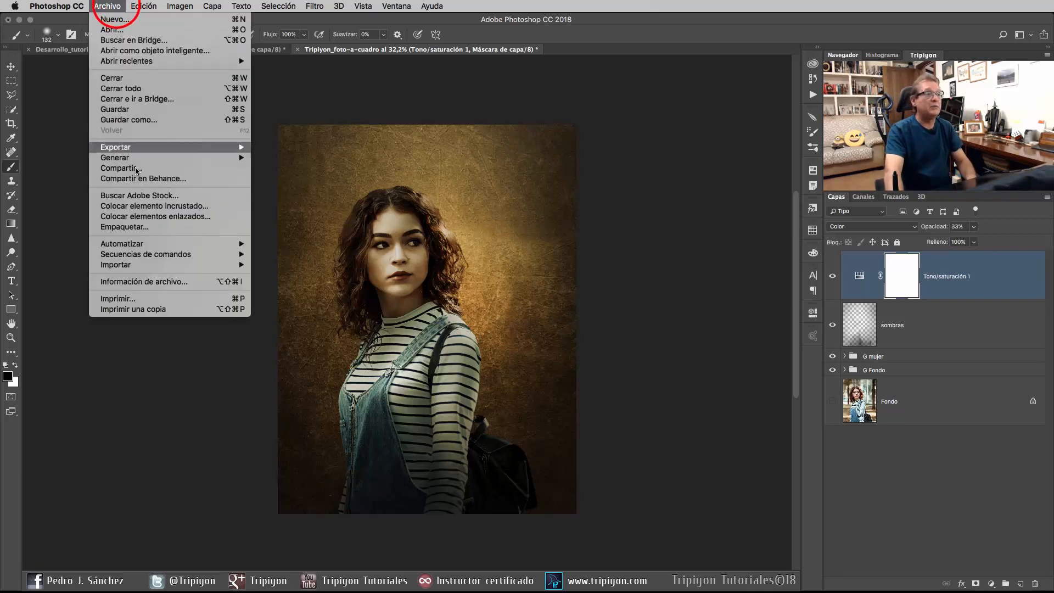
{"action": "left_click", "coordinate": [142, 206]}
{"action": "left_click", "coordinate": [457, 140]}
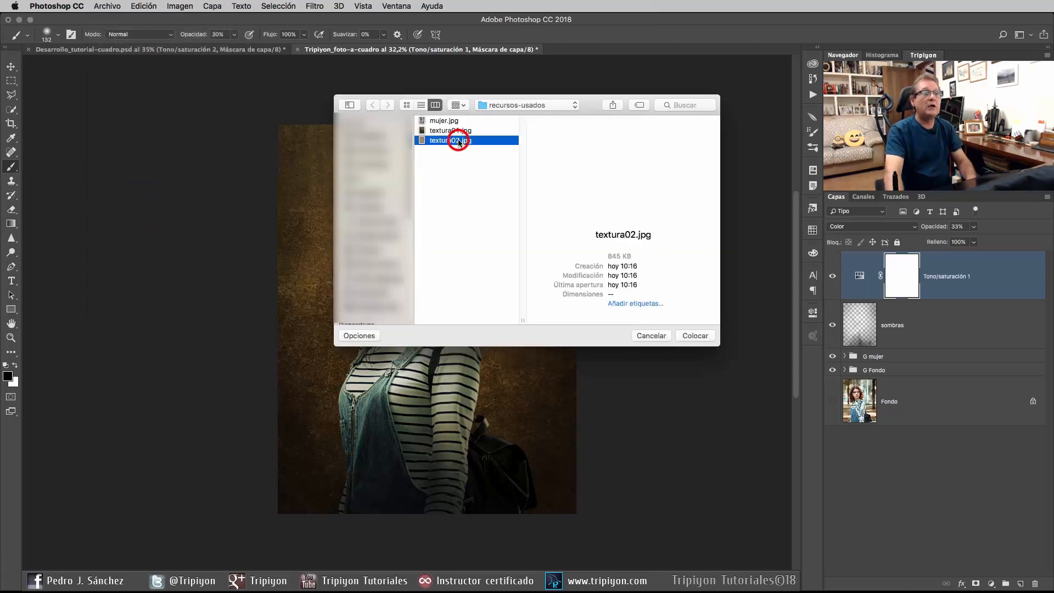
{"action": "left_click", "coordinate": [706, 336]}
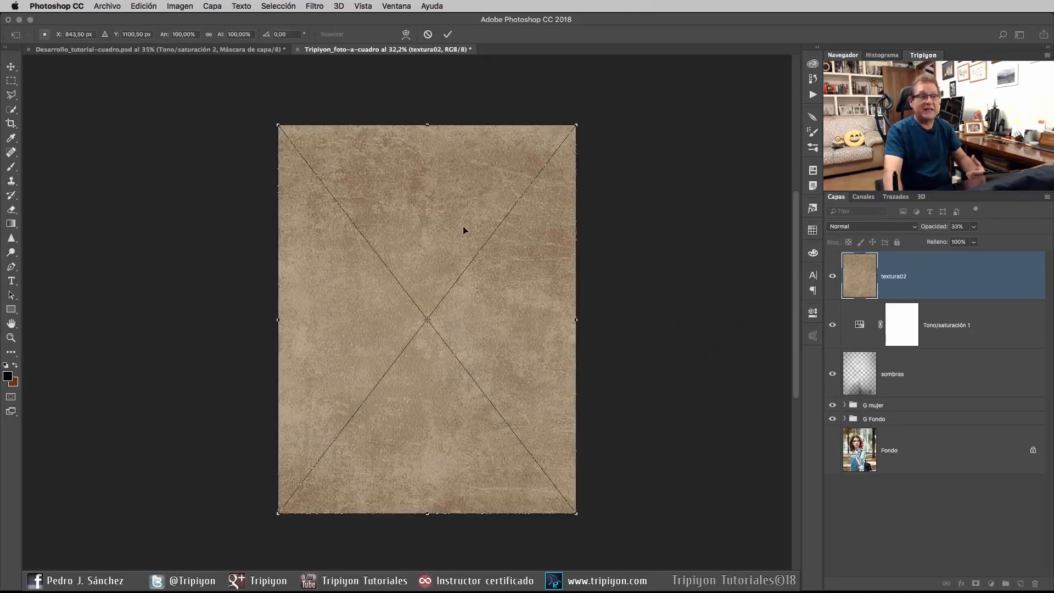
{"action": "left_click", "coordinate": [447, 34]}
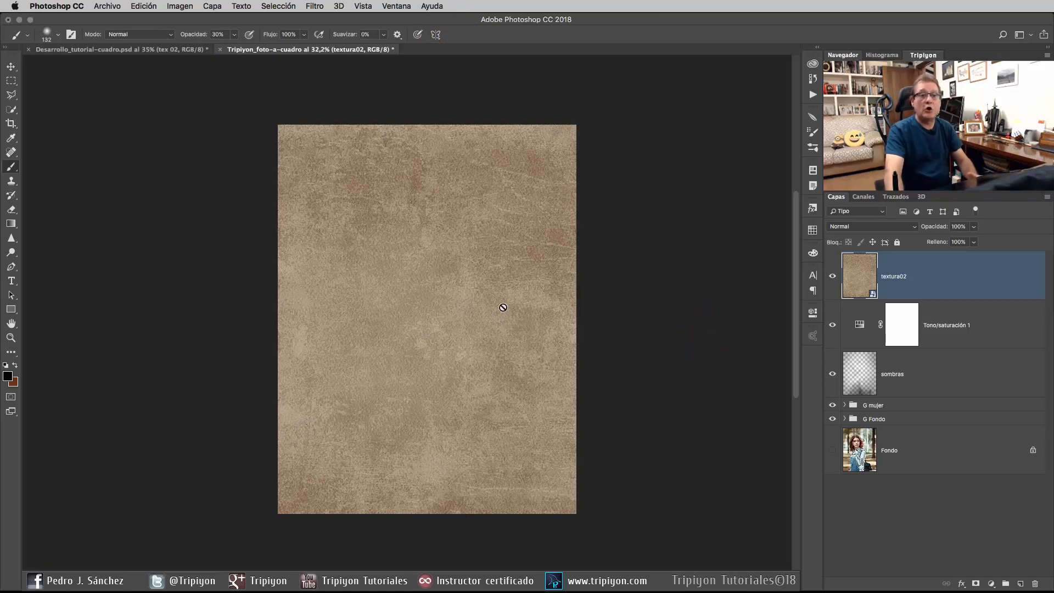
{"action": "left_click", "coordinate": [870, 226]}
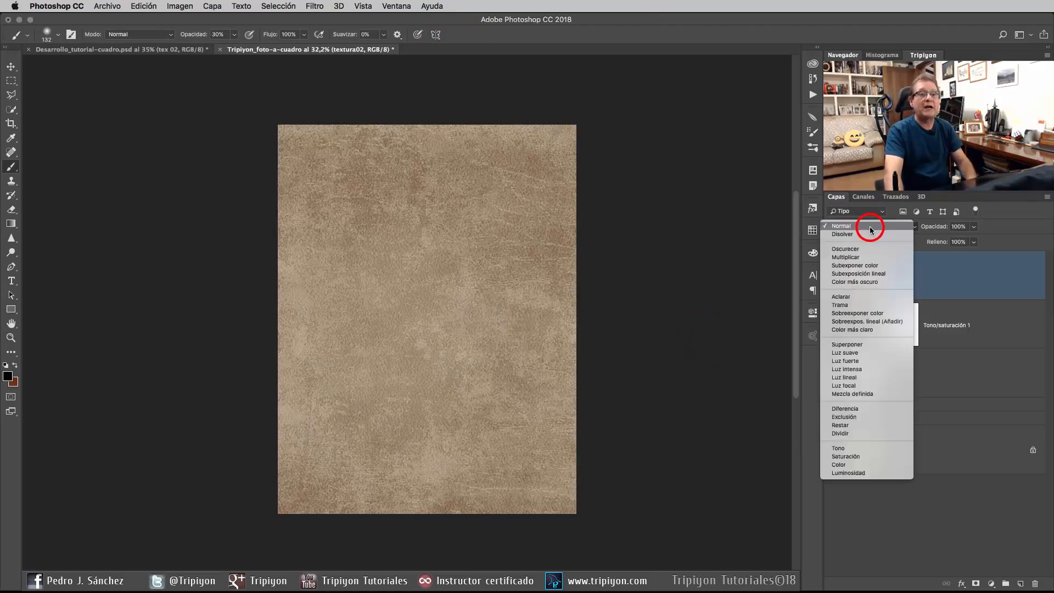
{"action": "left_click", "coordinate": [845, 353]}
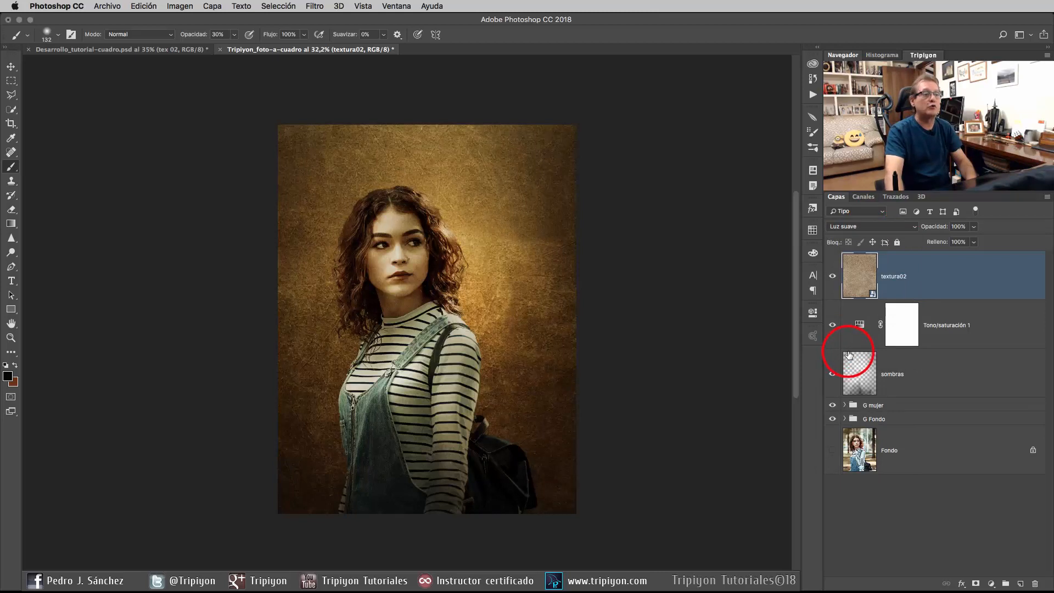
Examine the face at 100% with the textura02 layer hidden and shown, and return to the full picture
{"action": "right_click", "coordinate": [369, 243]}
{"action": "left_click", "coordinate": [384, 257]}
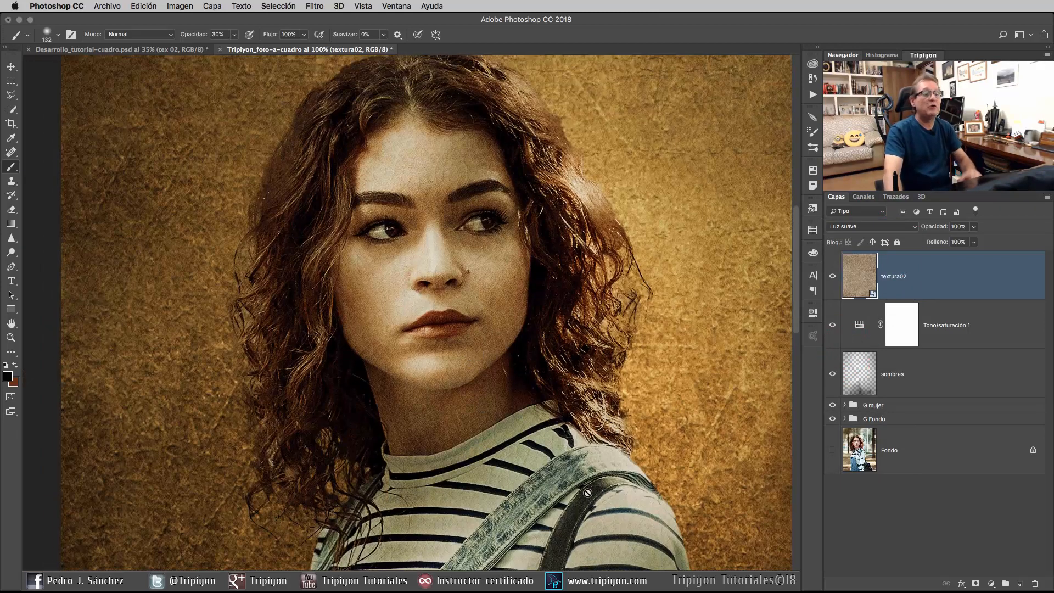
{"action": "left_click", "coordinate": [832, 277]}
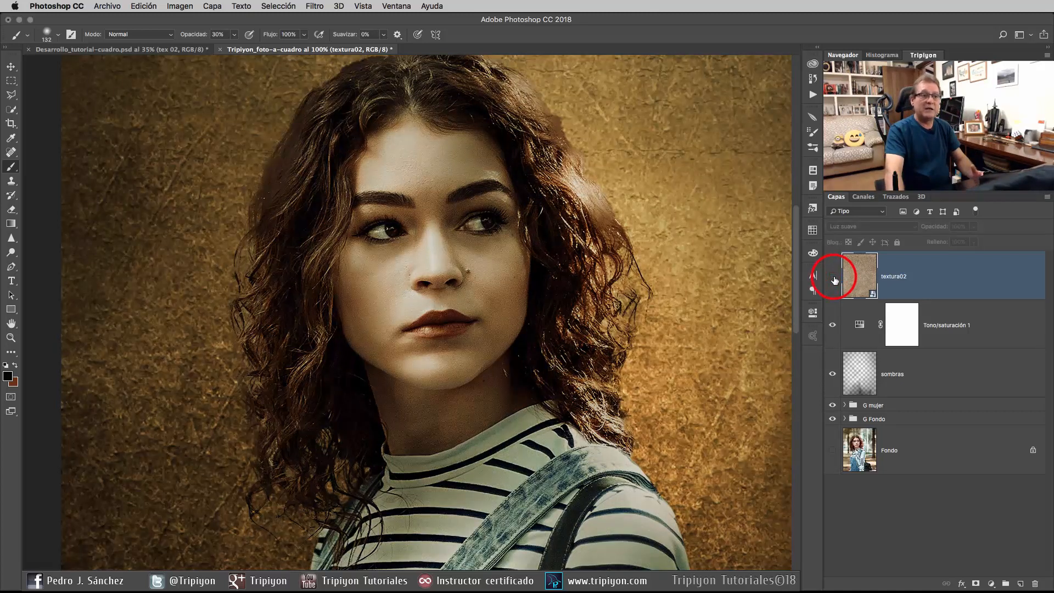
{"action": "left_click", "coordinate": [833, 278]}
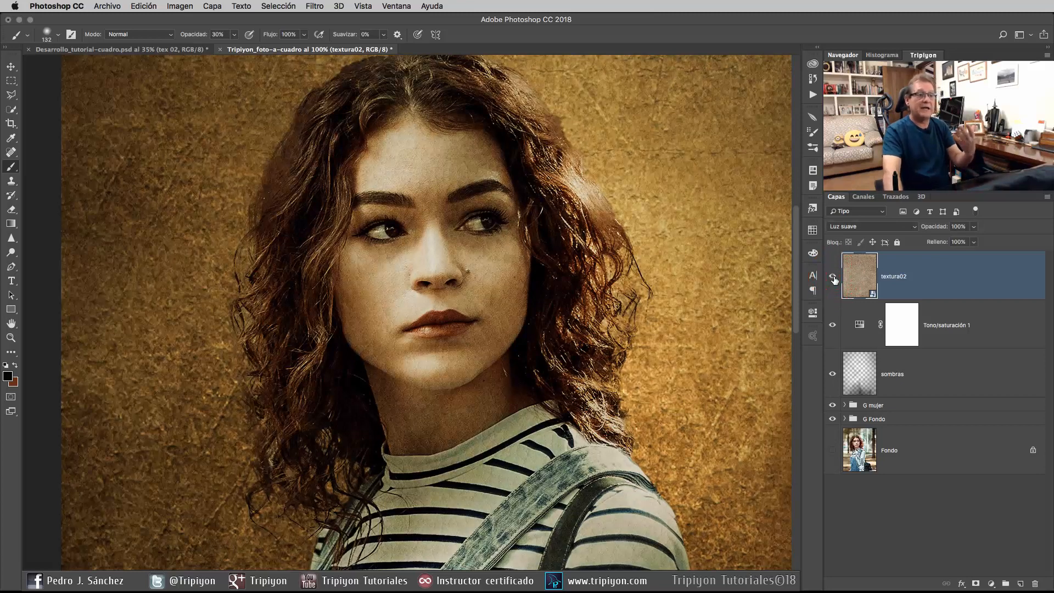
{"action": "right_click", "coordinate": [423, 250]}
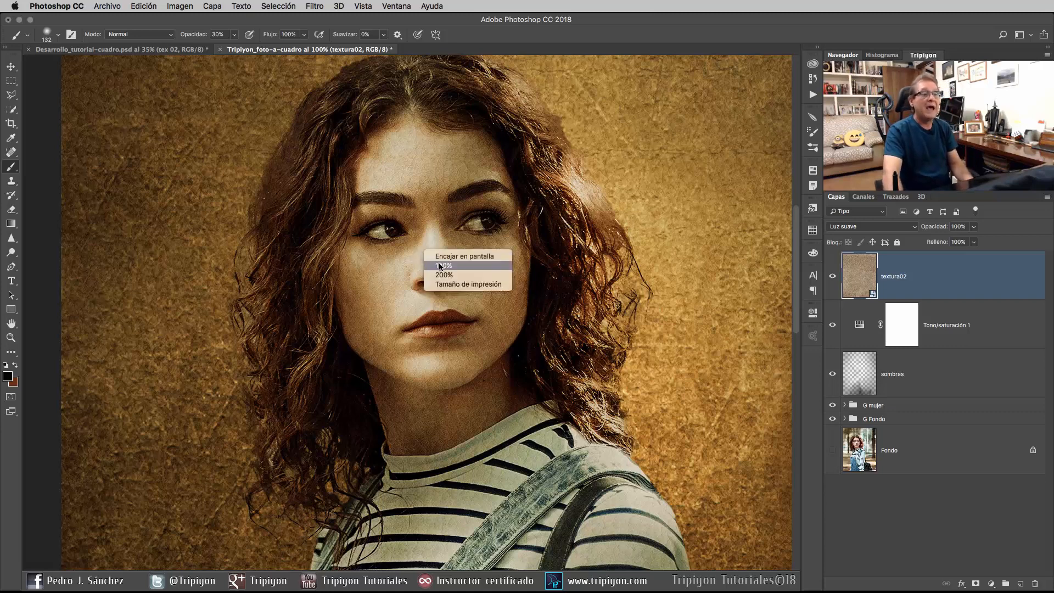
{"action": "left_click", "coordinate": [440, 266]}
{"action": "right_click", "coordinate": [455, 257]}
{"action": "left_click", "coordinate": [471, 264]}
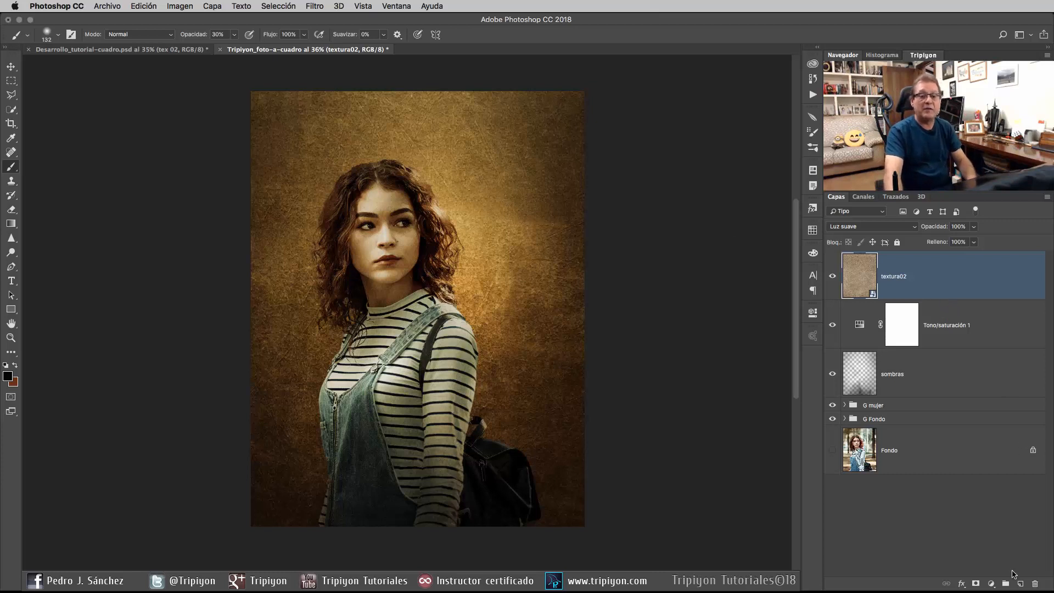
Add an empty layer named "tonos" above textura02 and set its blend mode to Superponer
{"action": "left_click", "coordinate": [1018, 582]}
{"action": "left_click", "coordinate": [871, 226]}
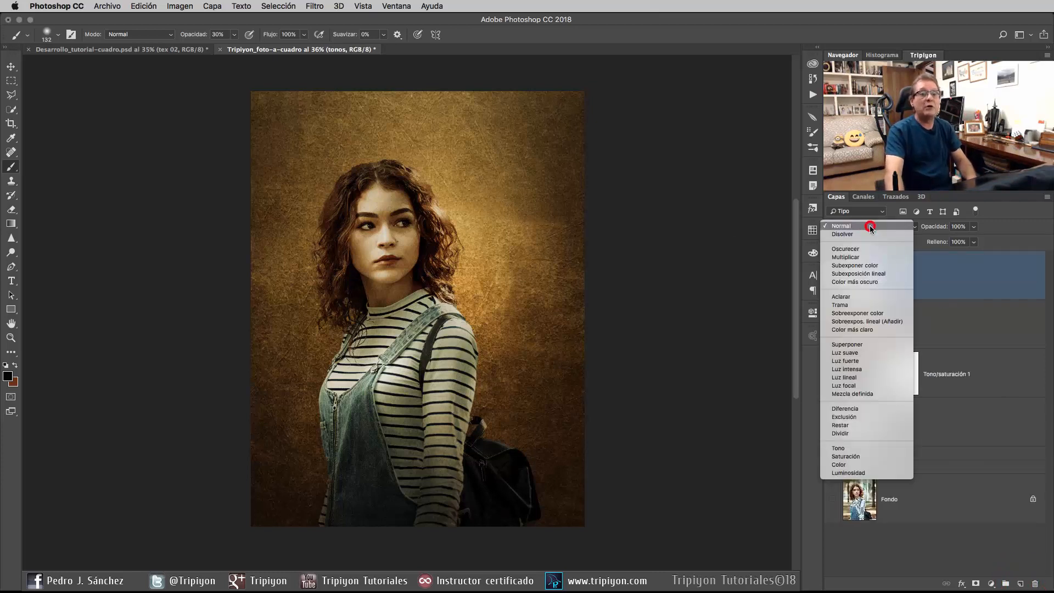
{"action": "left_click", "coordinate": [863, 345]}
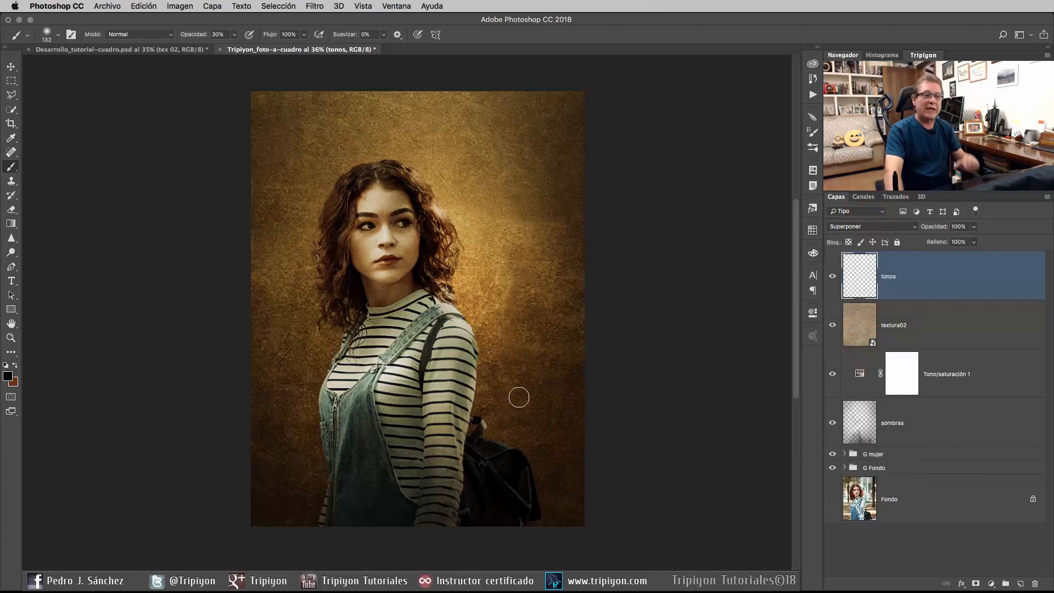
Set the foreground colour to the dark red swatch 9d0d15
{"action": "left_click", "coordinate": [812, 232]}
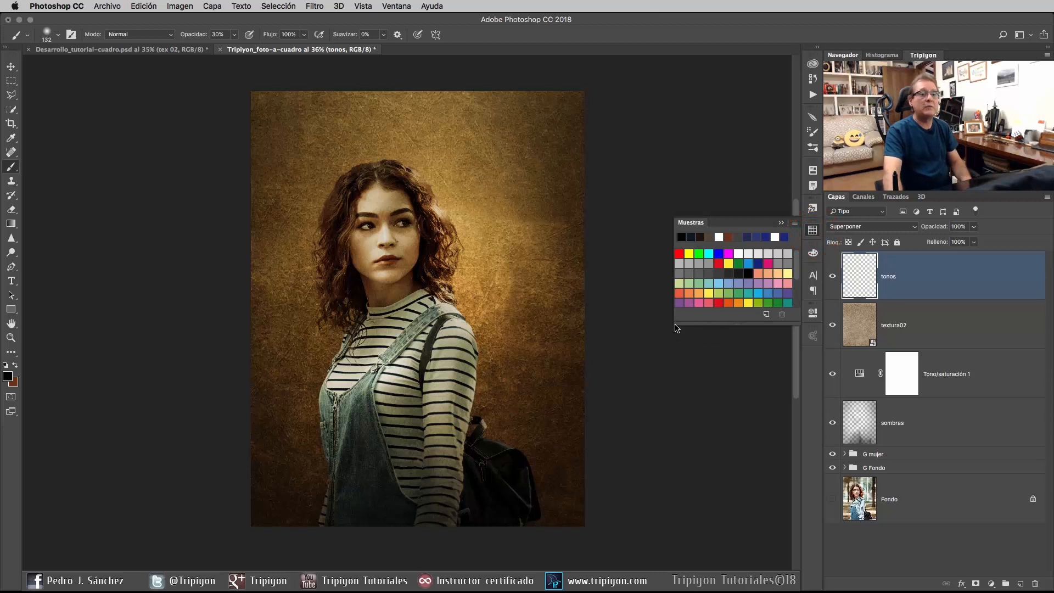
{"action": "left_click_drag", "start_coordinate": [675, 325], "coordinate": [645, 363]}
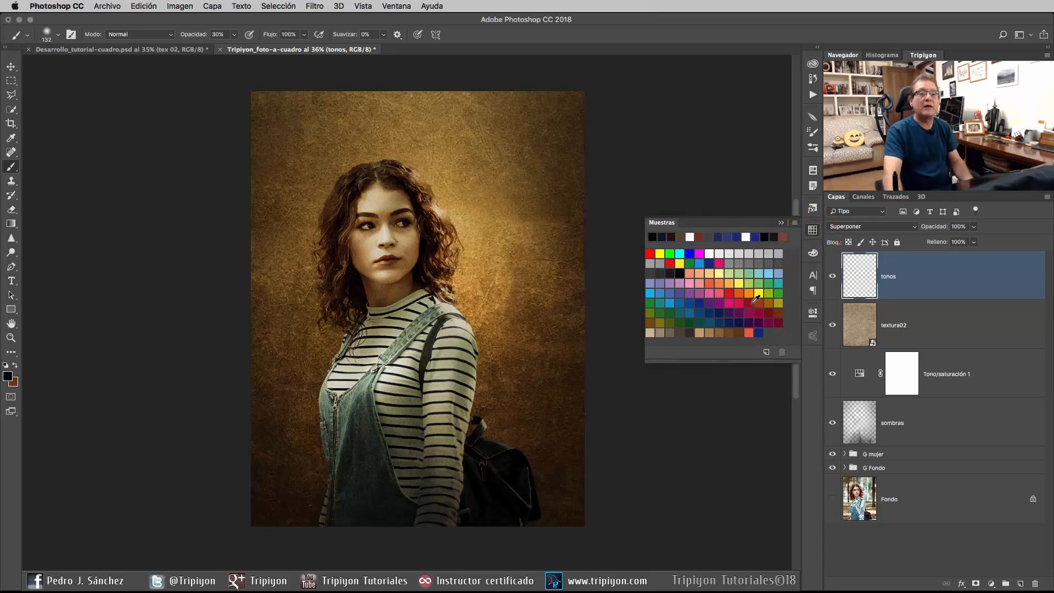
{"action": "left_click", "coordinate": [753, 302]}
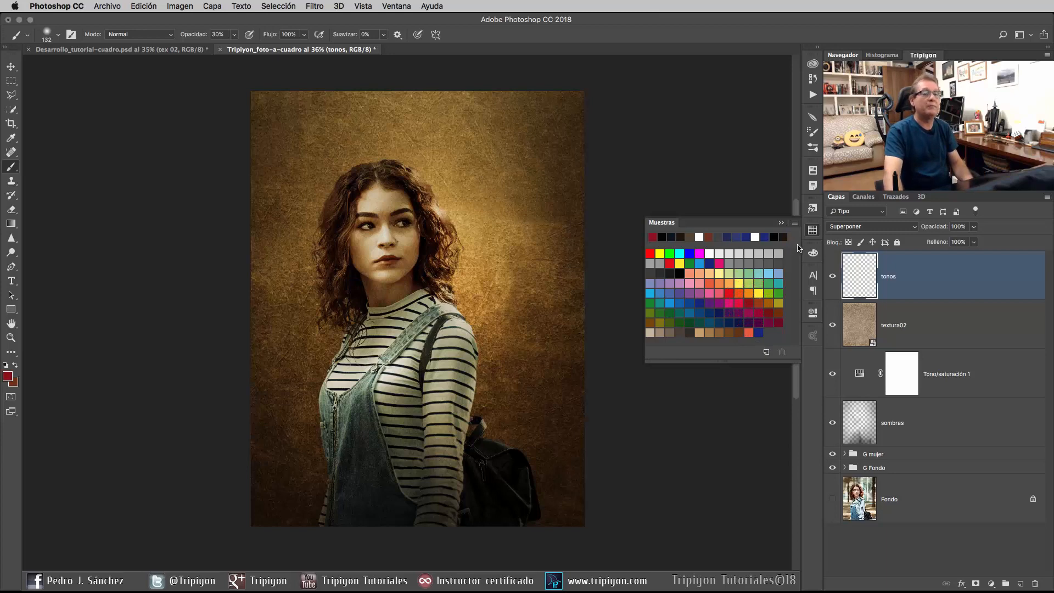
{"action": "left_click", "coordinate": [7, 376]}
{"action": "left_click_drag", "start_coordinate": [787, 229], "coordinate": [430, 147]}
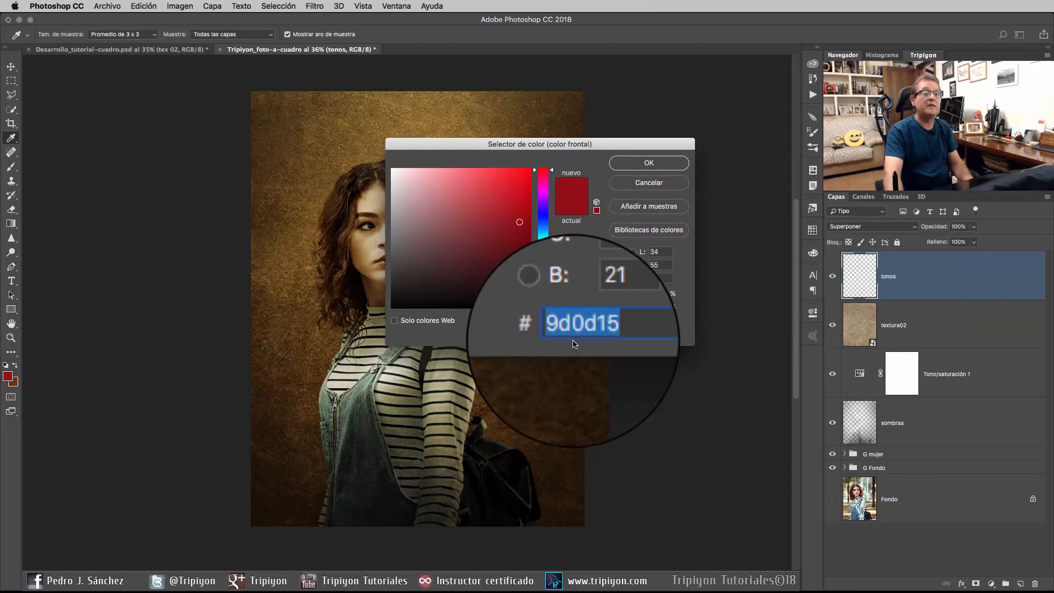
{"action": "left_click", "coordinate": [648, 169]}
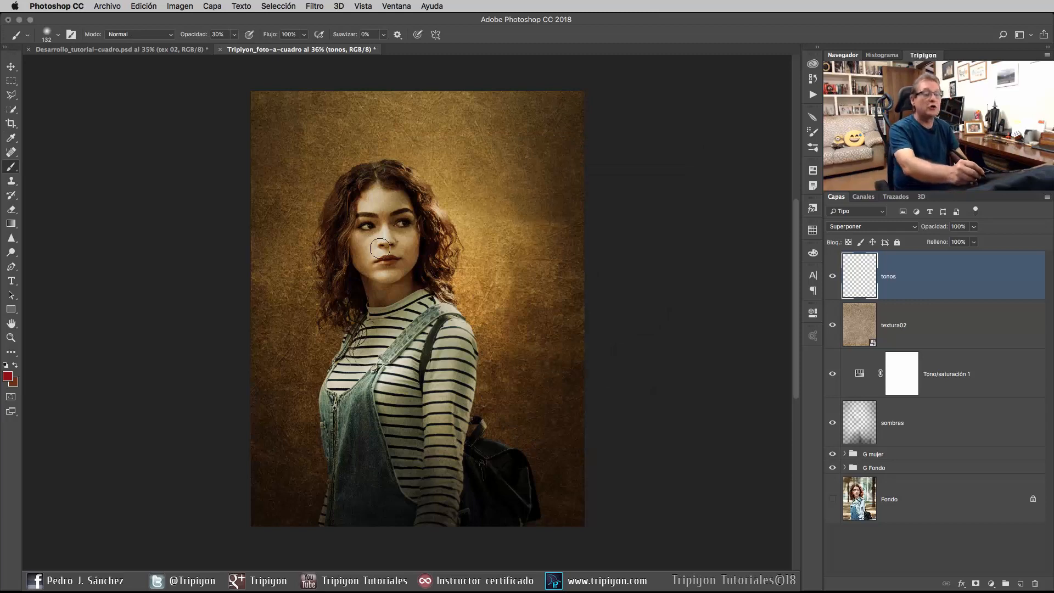
Paint dark red blush on both of the woman's cheeks on the tonos layer with a 52 px brush at 30% opacity
{"action": "left_click_drag", "start_coordinate": [330, 246], "coordinate": [376, 250]}
{"action": "left_click_drag", "start_coordinate": [586, 249], "coordinate": [570, 264]}
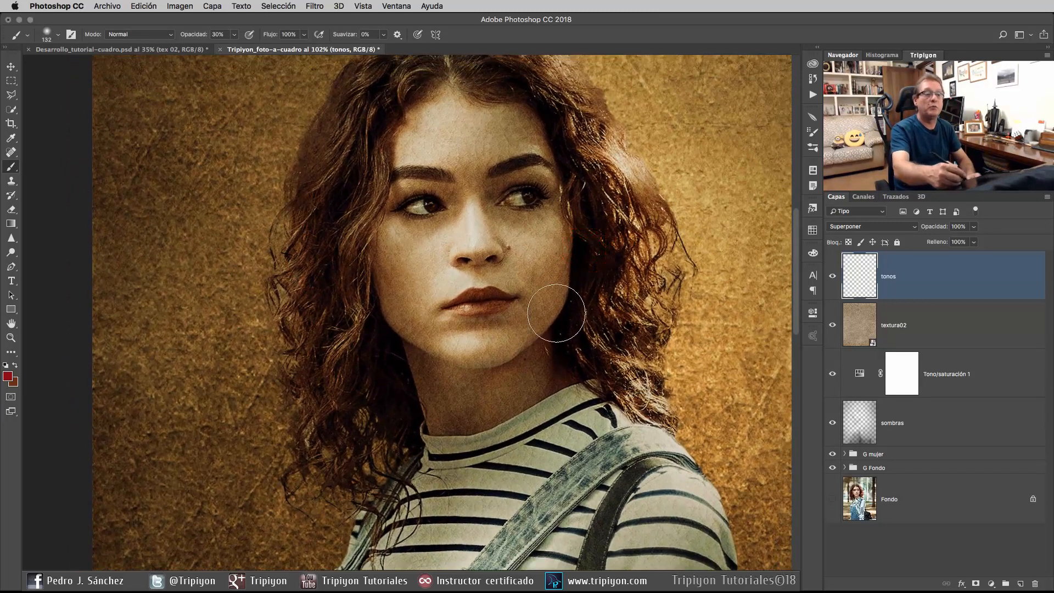
{"action": "left_click_drag", "start_coordinate": [469, 279], "coordinate": [445, 281]}
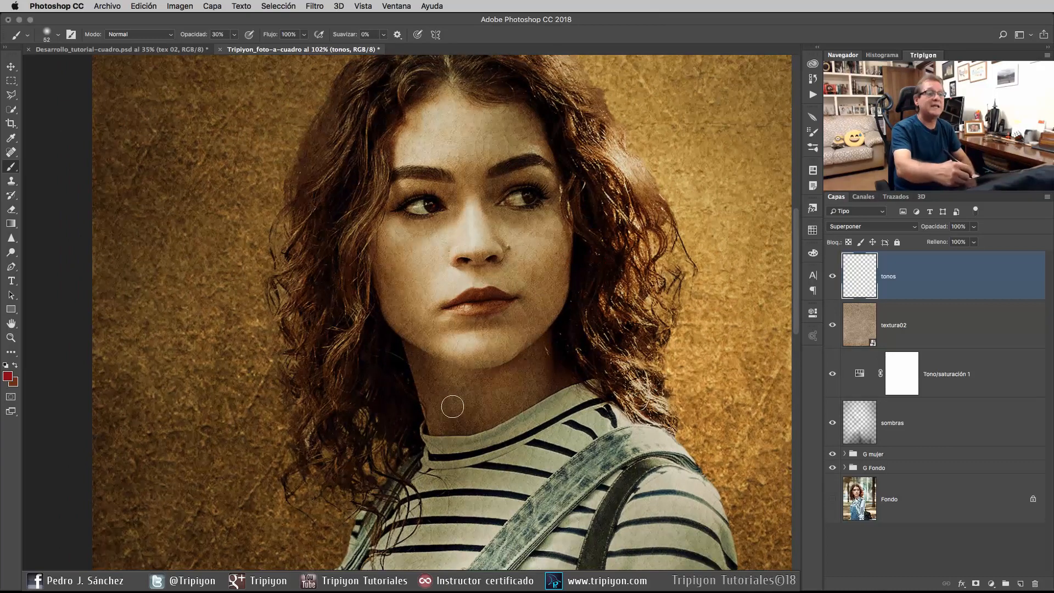
{"action": "left_click_drag", "start_coordinate": [382, 265], "coordinate": [401, 239]}
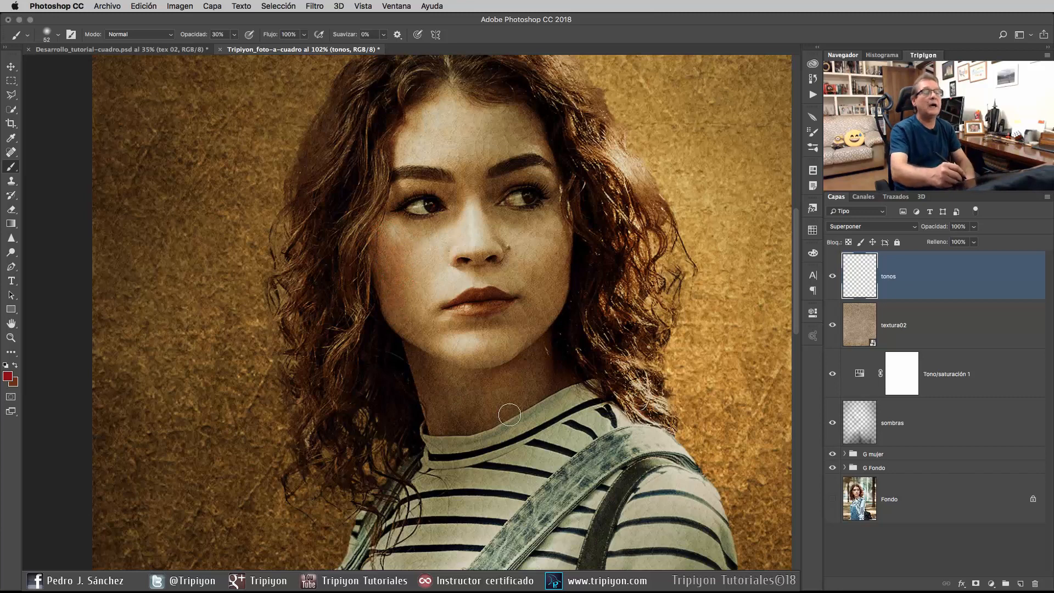
{"action": "left_click_drag", "start_coordinate": [527, 289], "coordinate": [518, 308]}
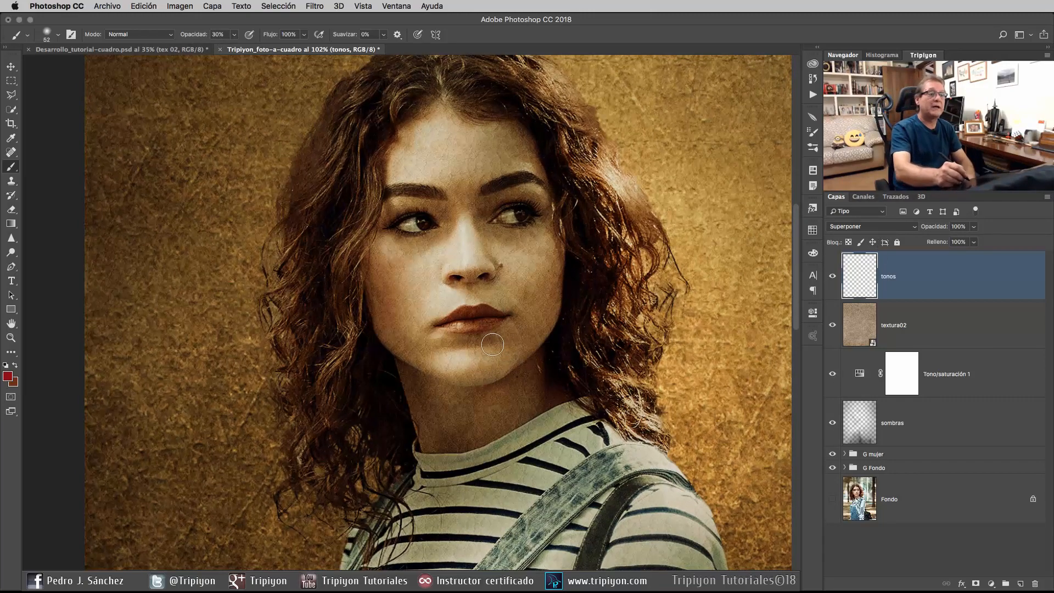
Tint the lips dark red with a 29 px brush, and the forehead and side of the face with a 62 px brush
{"action": "left_click_drag", "start_coordinate": [476, 312], "coordinate": [470, 312]}
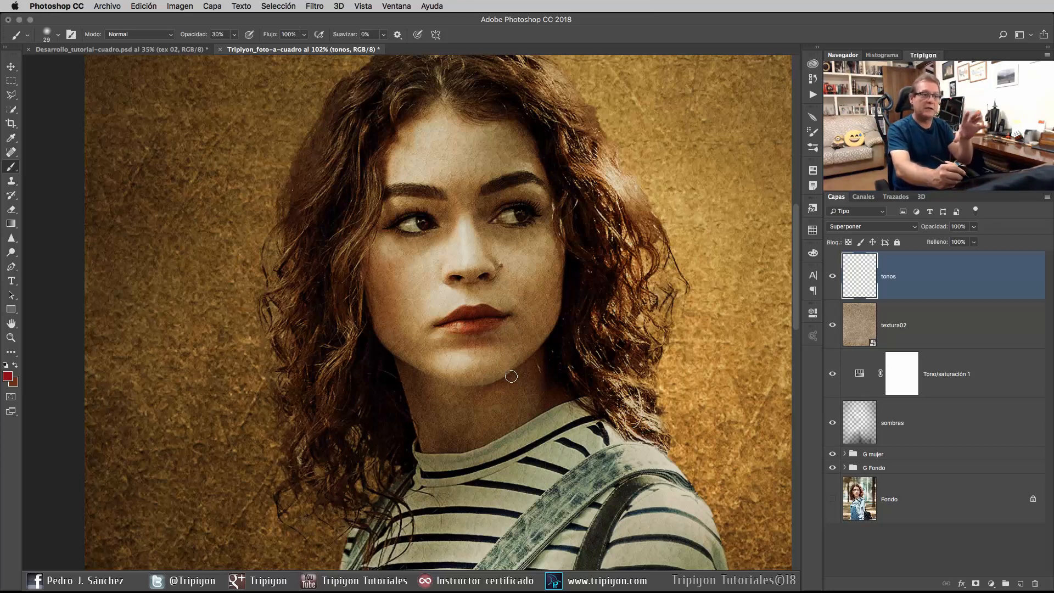
{"action": "left_click_drag", "start_coordinate": [483, 167], "coordinate": [528, 171]}
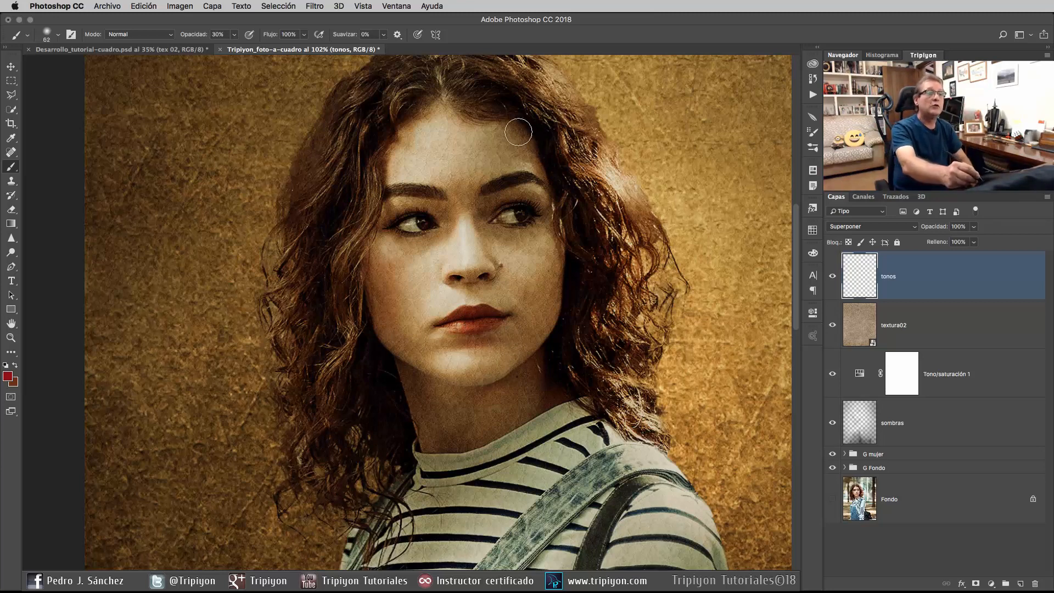
{"action": "mouse_move", "coordinate": [519, 132]}
{"action": "left_mouse_down"}
{"action": "mouse_move", "coordinate": [485, 143]}
{"action": "mouse_move", "coordinate": [485, 131]}
{"action": "mouse_move", "coordinate": [508, 132]}
{"action": "mouse_move", "coordinate": [479, 117]}
{"action": "mouse_move", "coordinate": [500, 149]}
{"action": "mouse_move", "coordinate": [478, 127]}
{"action": "mouse_move", "coordinate": [495, 133]}
{"action": "mouse_move", "coordinate": [490, 160]}
{"action": "left_mouse_up"}
{"action": "mouse_move", "coordinate": [549, 294]}
{"action": "left_mouse_down"}
{"action": "mouse_move", "coordinate": [539, 319]}
{"action": "mouse_move", "coordinate": [557, 324]}
{"action": "mouse_move", "coordinate": [527, 299]}
{"action": "mouse_move", "coordinate": [552, 283]}
{"action": "mouse_move", "coordinate": [564, 212]}
{"action": "mouse_move", "coordinate": [564, 273]}
{"action": "mouse_move", "coordinate": [544, 330]}
{"action": "mouse_move", "coordinate": [529, 331]}
{"action": "left_mouse_up"}
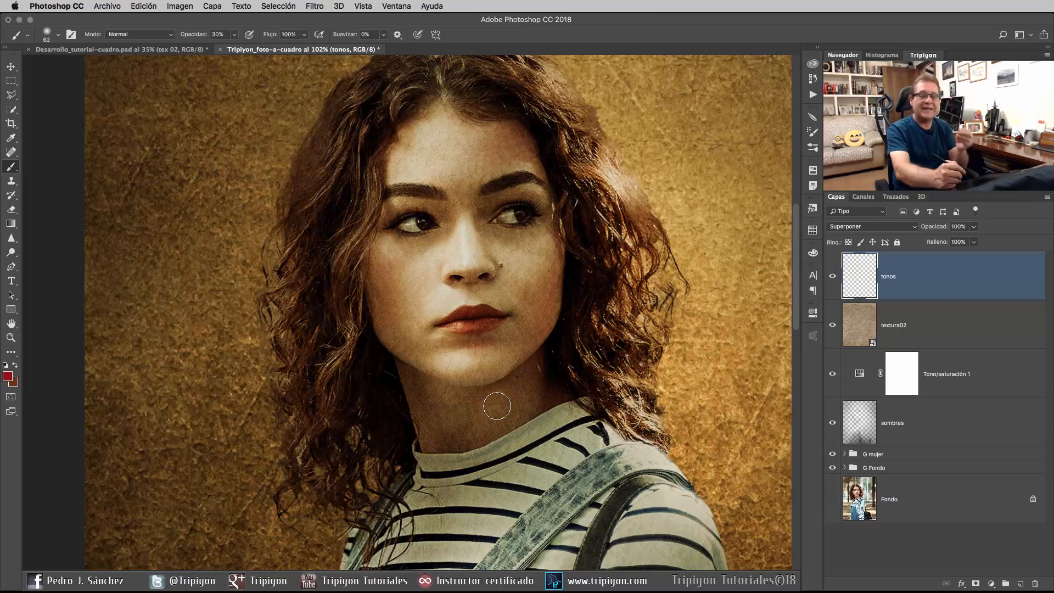
{"action": "left_click_drag", "start_coordinate": [483, 336], "coordinate": [471, 336]}
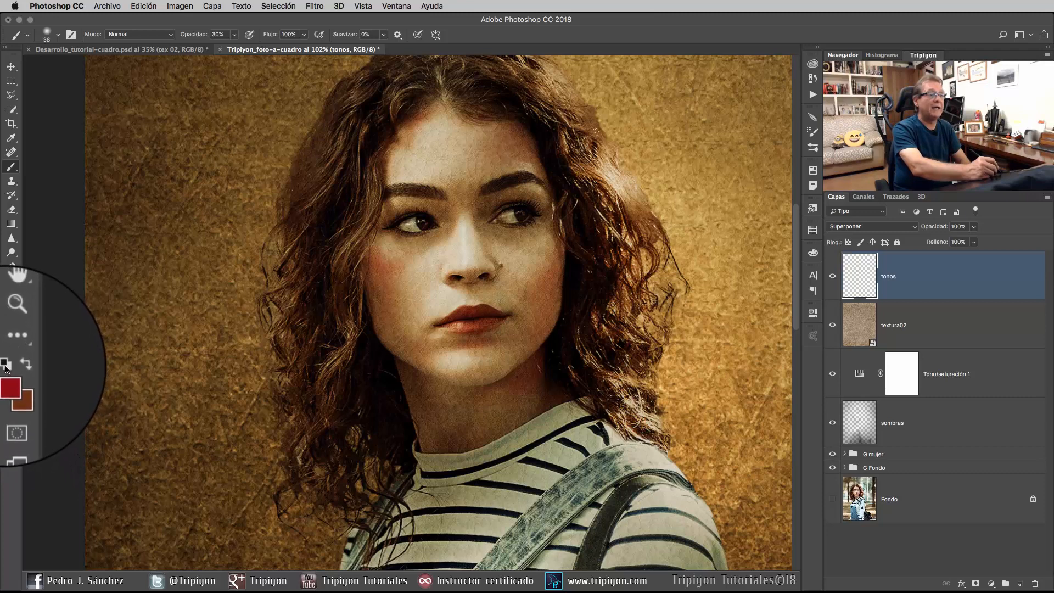
Paint white highlights on the nose, forehead and chin on the tonos layer with a 22 px brush at 30% opacity
{"action": "left_click", "coordinate": [5, 365]}
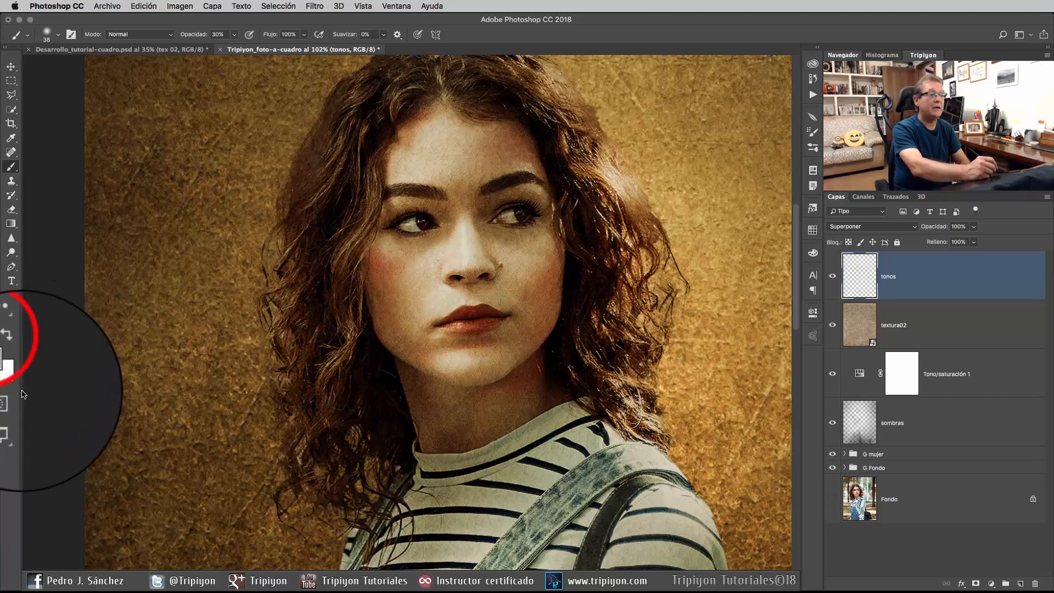
{"action": "left_click", "coordinate": [15, 365]}
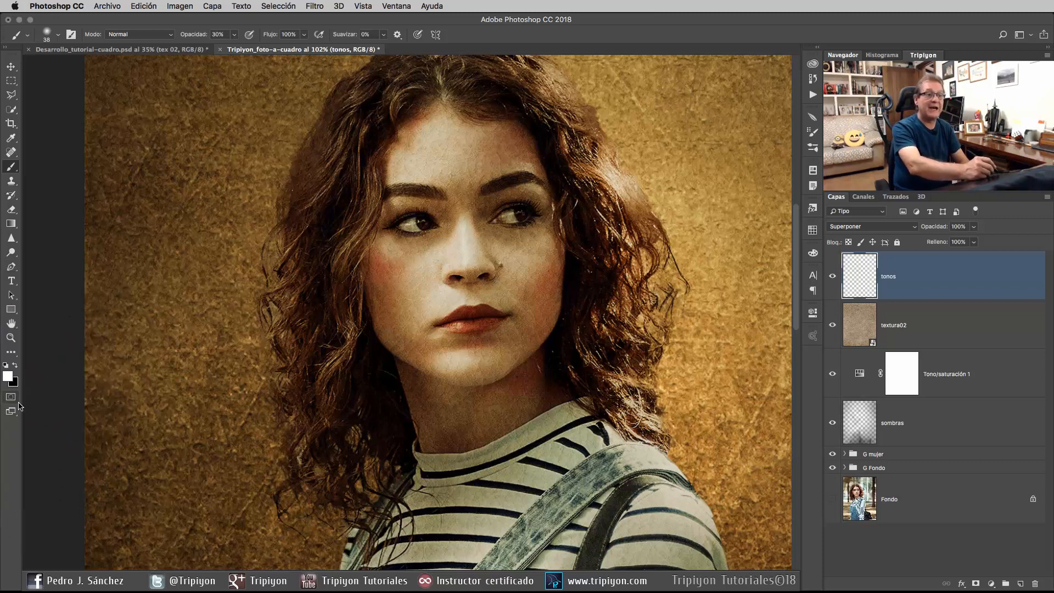
{"action": "left_click_drag", "start_coordinate": [411, 313], "coordinate": [403, 310]}
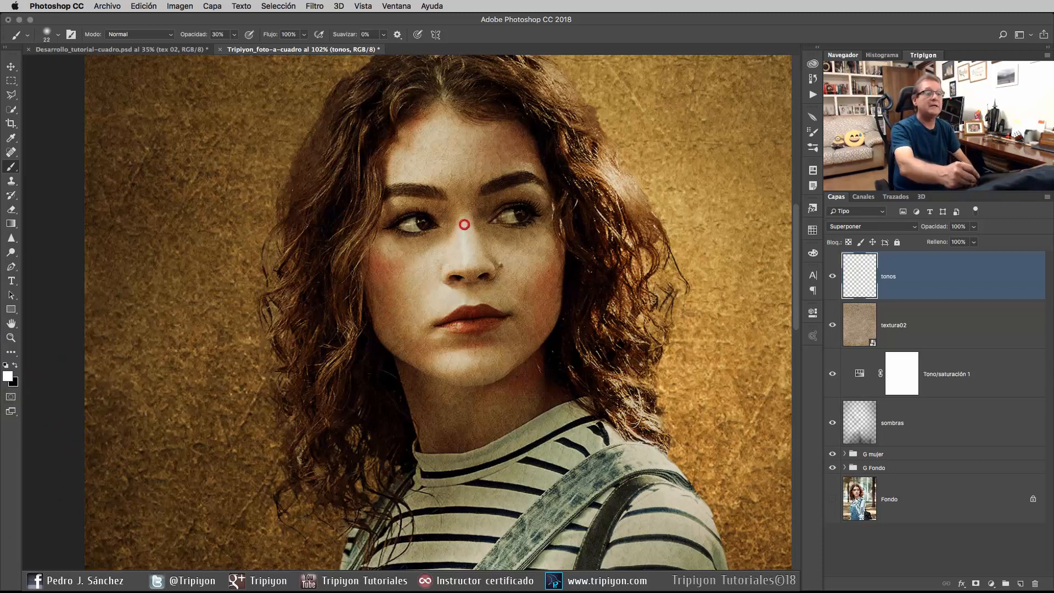
{"action": "mouse_move", "coordinate": [464, 224]}
{"action": "left_mouse_down"}
{"action": "mouse_move", "coordinate": [467, 261]}
{"action": "mouse_move", "coordinate": [465, 223]}
{"action": "mouse_move", "coordinate": [490, 298]}
{"action": "mouse_move", "coordinate": [462, 224]}
{"action": "mouse_move", "coordinate": [470, 268]}
{"action": "left_mouse_up"}
{"action": "left_click_drag", "start_coordinate": [431, 130], "coordinate": [437, 139]}
{"action": "mouse_move", "coordinate": [463, 366]}
{"action": "left_mouse_down"}
{"action": "mouse_move", "coordinate": [443, 365]}
{"action": "mouse_move", "coordinate": [463, 363]}
{"action": "mouse_move", "coordinate": [441, 337]}
{"action": "left_mouse_up"}
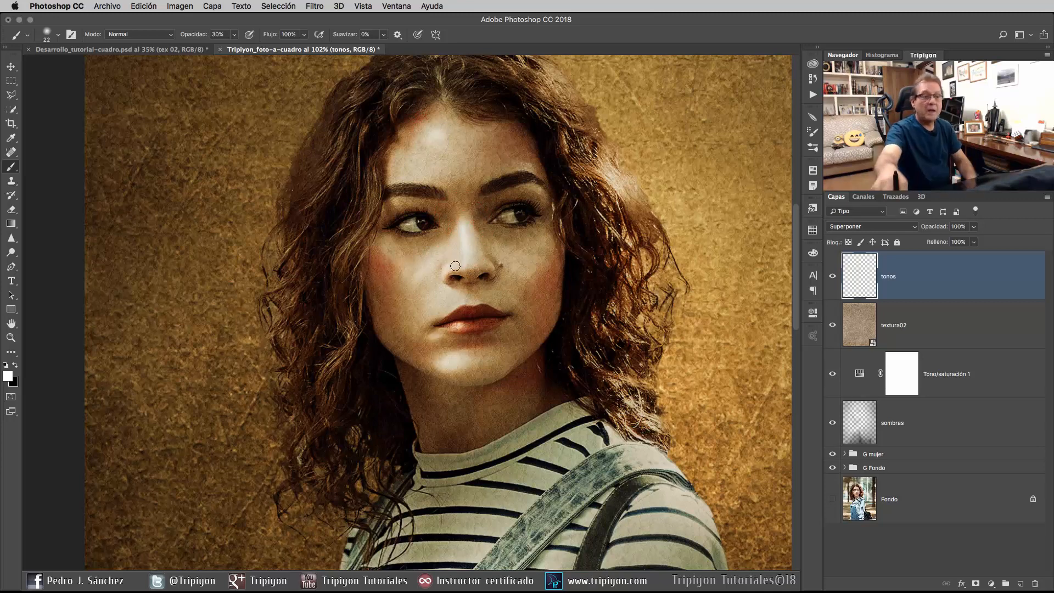
Compare the portrait with the tonos layer hidden and shown, and view the full picture
{"action": "scroll", "coordinate": [455, 265], "scroll_direction": "down", "scroll_amount": 4}
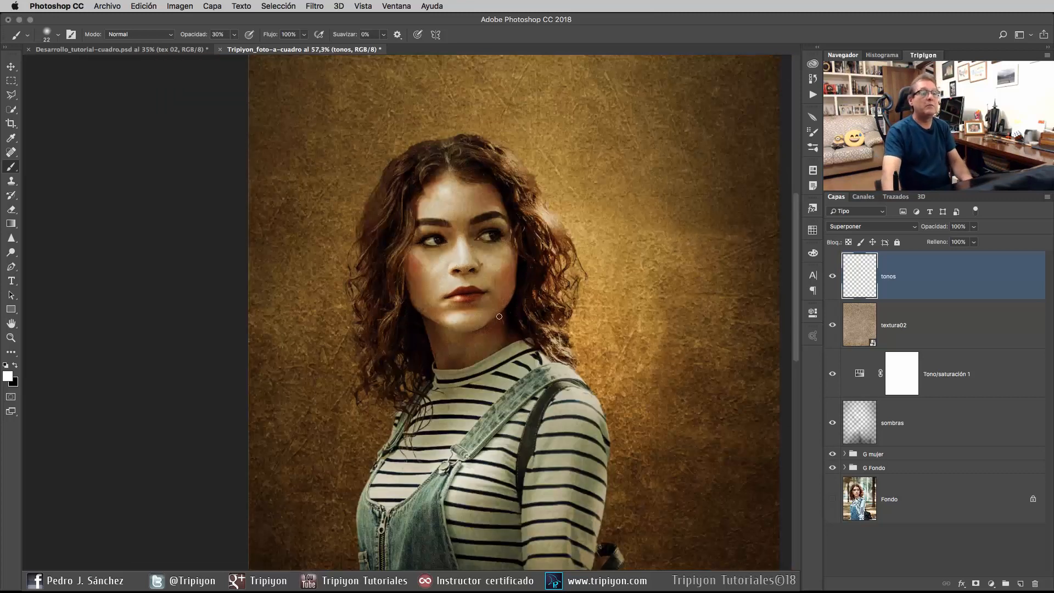
{"action": "left_click_drag", "start_coordinate": [558, 393], "coordinate": [525, 381]}
{"action": "left_click", "coordinate": [834, 277]}
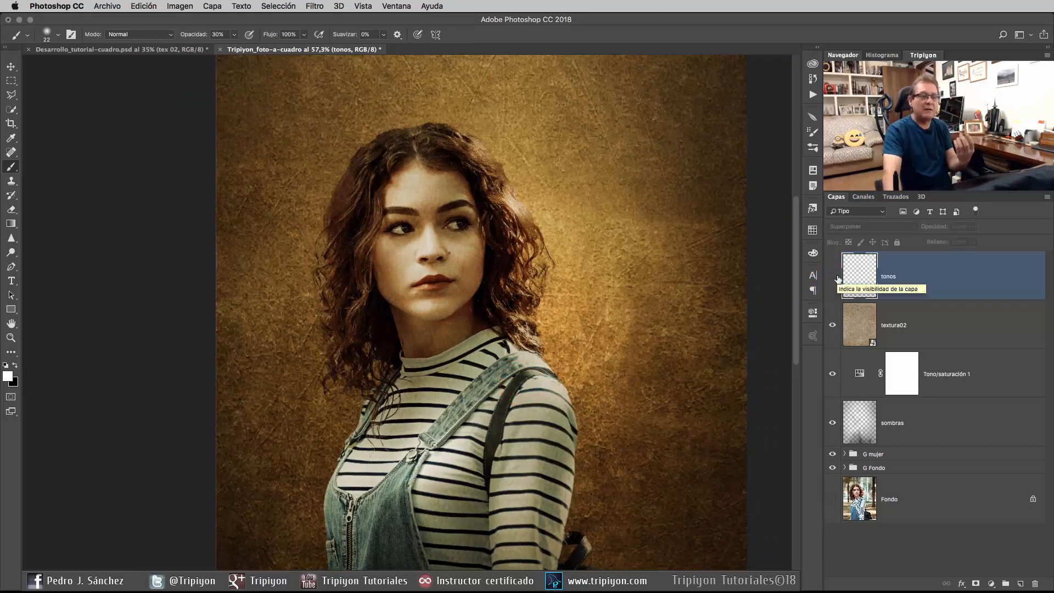
{"action": "left_click", "coordinate": [834, 277]}
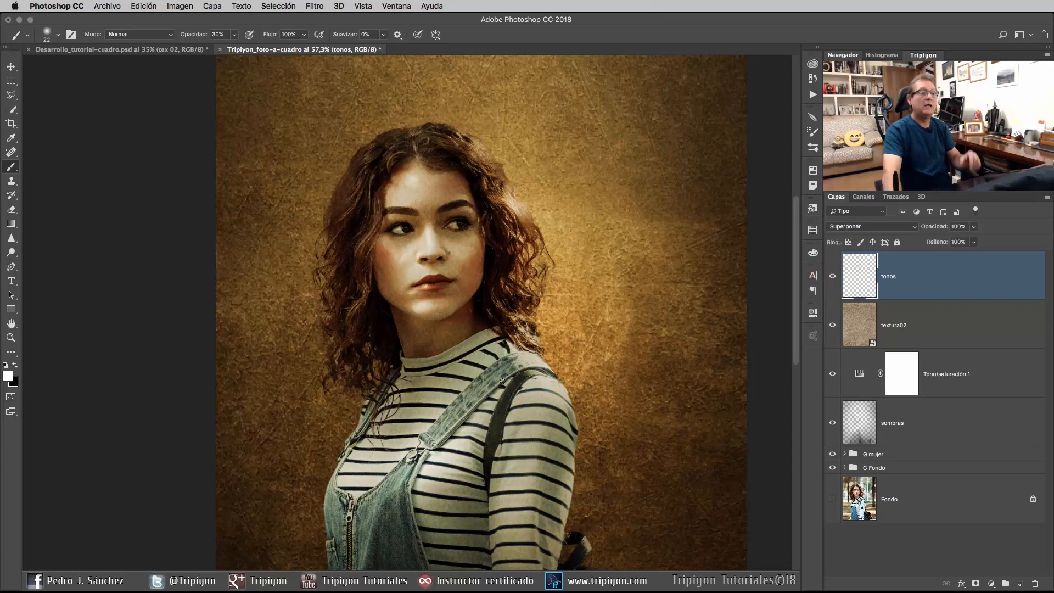
{"action": "scroll", "coordinate": [473, 356], "scroll_direction": "down", "scroll_amount": 3}
{"action": "left_click_drag", "start_coordinate": [442, 445], "coordinate": [436, 381]}
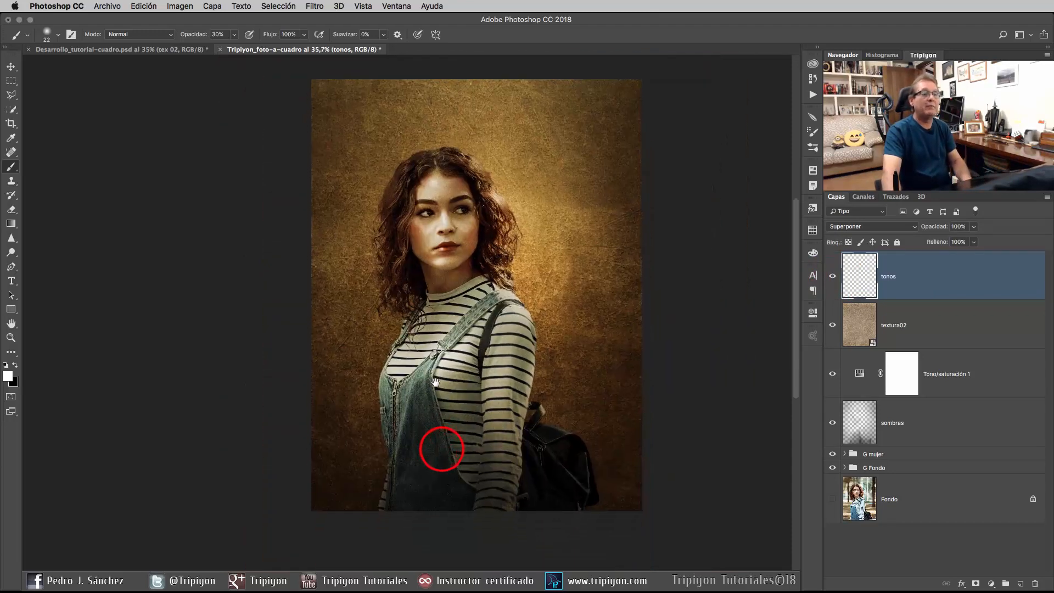
Soften the blush on both cheeks of the tonos layer with a 104 px Eraser at 10% opacity
{"action": "scroll", "coordinate": [425, 207], "scroll_direction": "up", "scroll_amount": 5}
{"action": "scroll", "coordinate": [428, 207], "scroll_direction": "up", "scroll_amount": 1}
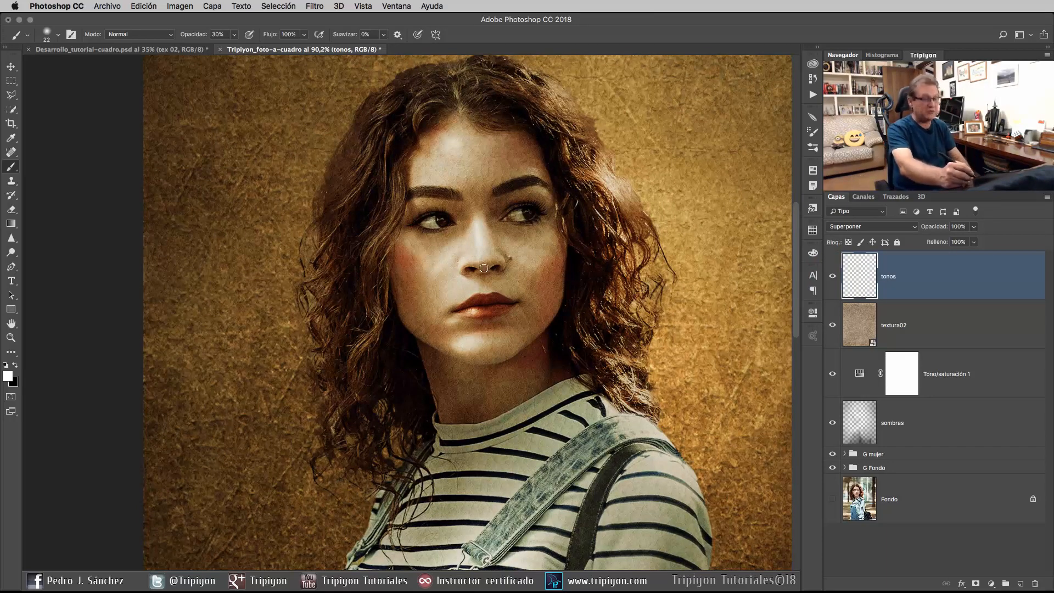
{"action": "key", "text": "e"}
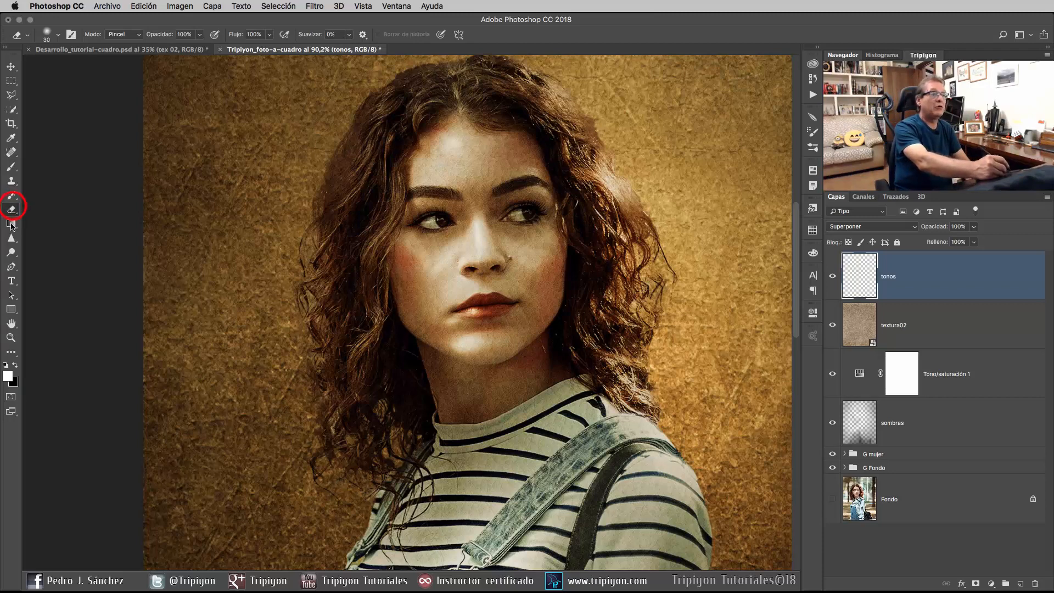
{"action": "mouse_move", "coordinate": [394, 293]}
{"action": "left_mouse_down"}
{"action": "mouse_move", "coordinate": [413, 294]}
{"action": "mouse_move", "coordinate": [394, 303]}
{"action": "mouse_move", "coordinate": [402, 292]}
{"action": "left_mouse_up"}
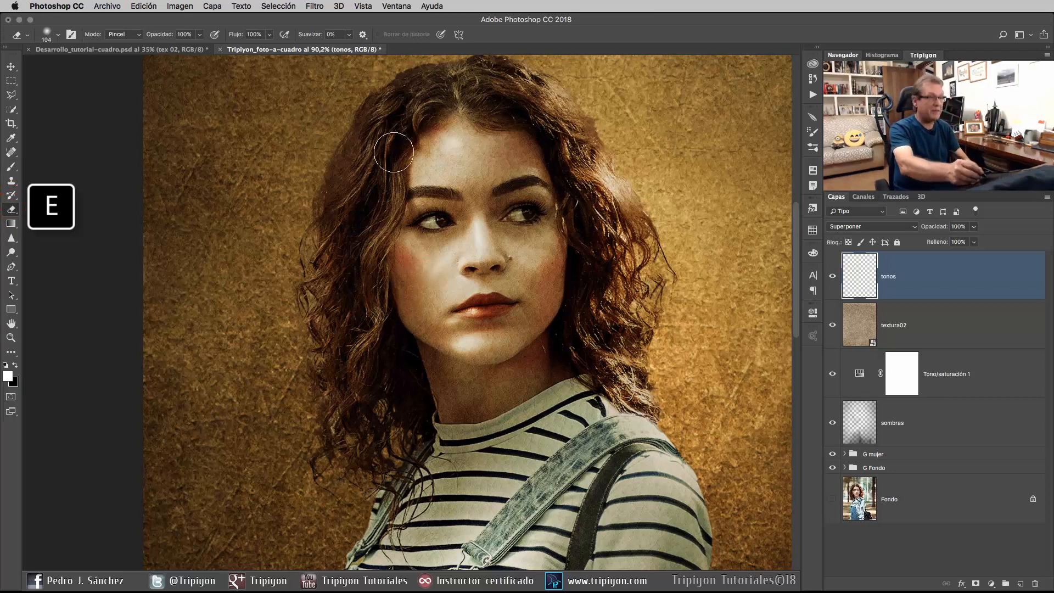
{"action": "double_click", "coordinate": [186, 34]}
{"action": "type", "text": "10"}
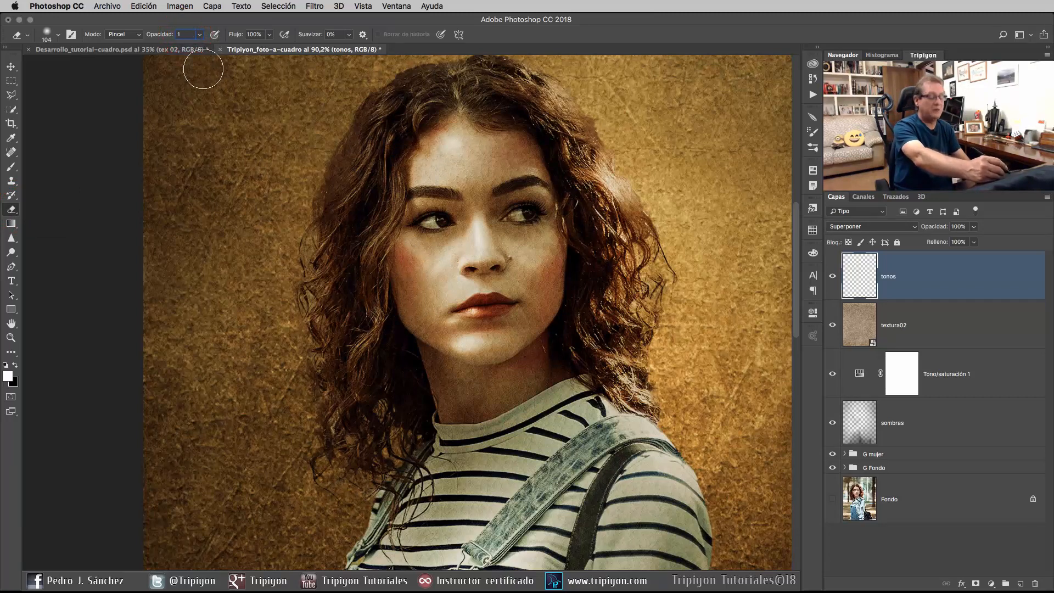
{"action": "key", "text": "Return"}
{"action": "left_click_drag", "start_coordinate": [409, 260], "coordinate": [403, 260]}
{"action": "mouse_move", "coordinate": [547, 283]}
{"action": "left_mouse_down"}
{"action": "mouse_move", "coordinate": [566, 254]}
{"action": "mouse_move", "coordinate": [557, 274]}
{"action": "left_mouse_up"}
{"action": "right_click", "coordinate": [393, 242]}
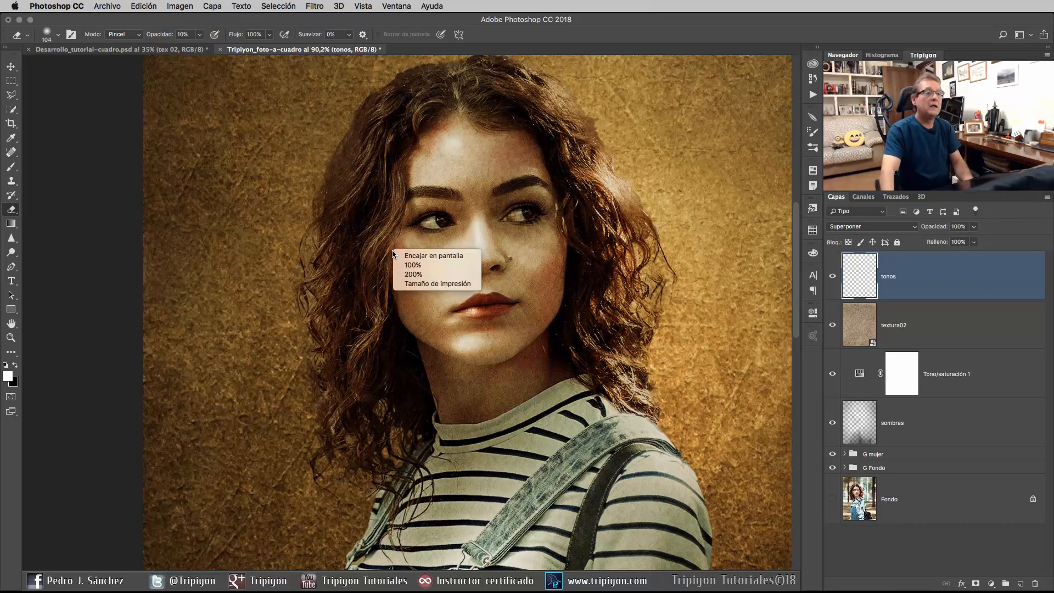
{"action": "left_click", "coordinate": [472, 242]}
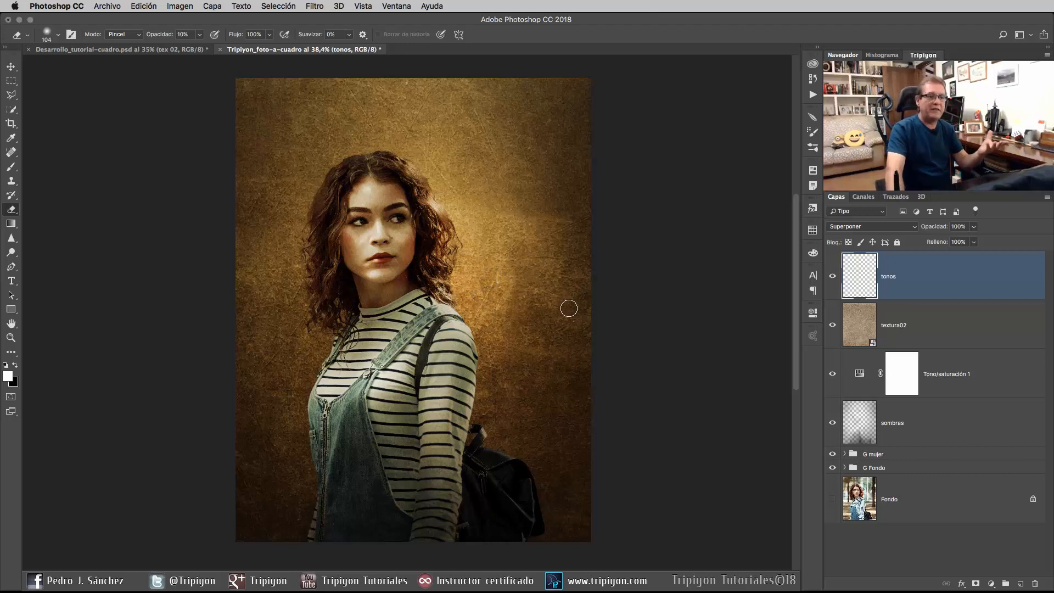
Duplicate the sombras layer and reduce the copy's opacity to 61%
{"action": "left_click", "coordinate": [931, 425]}
{"action": "left_click_drag", "start_coordinate": [910, 423], "coordinate": [1021, 585]}
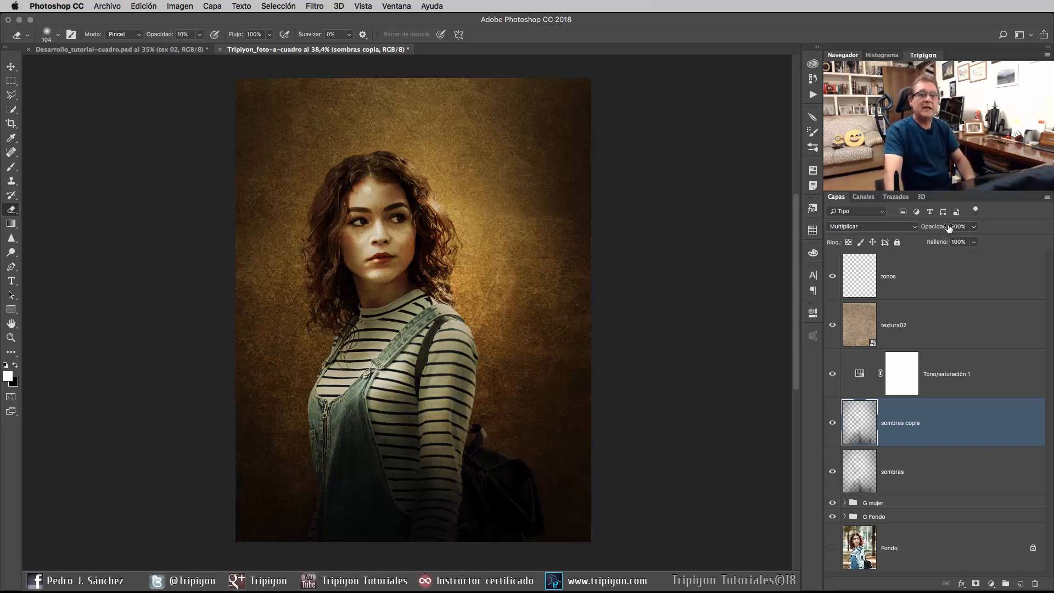
{"action": "left_click_drag", "start_coordinate": [942, 229], "coordinate": [926, 229]}
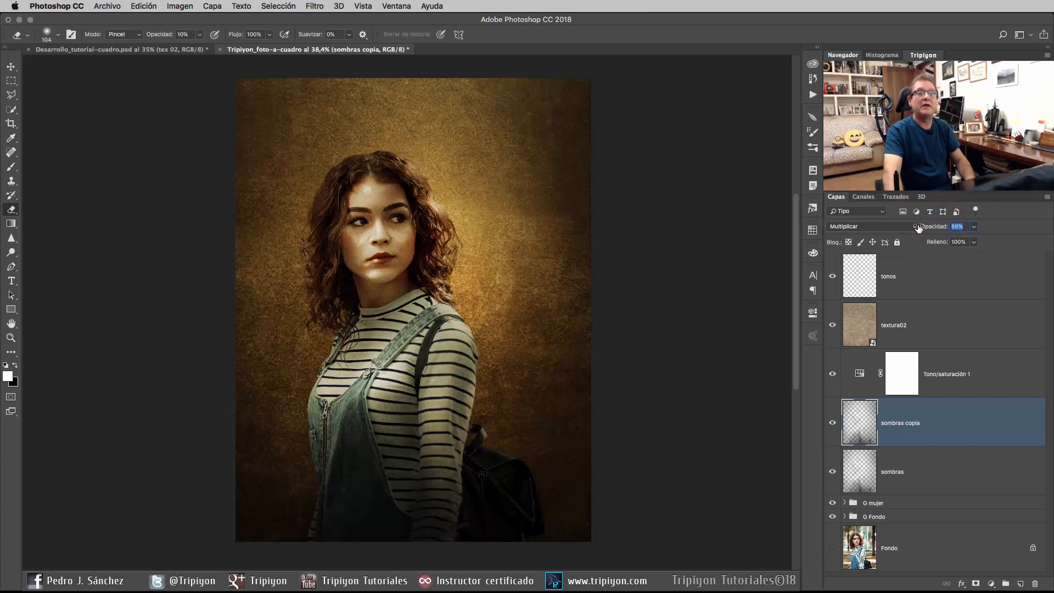
{"action": "left_click_drag", "start_coordinate": [920, 228], "coordinate": [921, 229]}
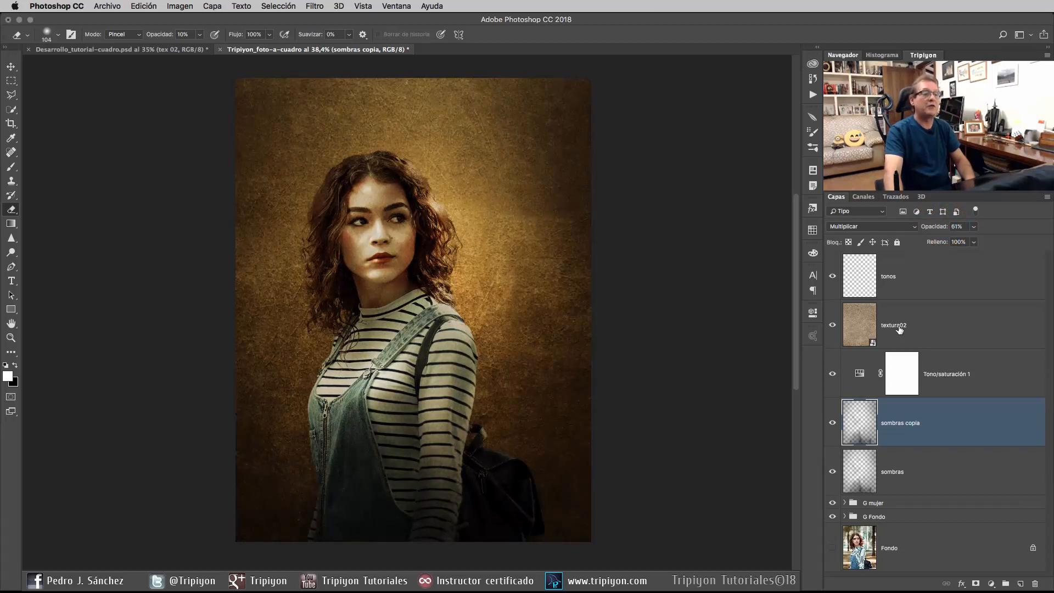
Compare the full picture with the sombras copia layer hidden and shown
{"action": "scroll", "coordinate": [501, 249], "scroll_direction": "down", "scroll_amount": 1}
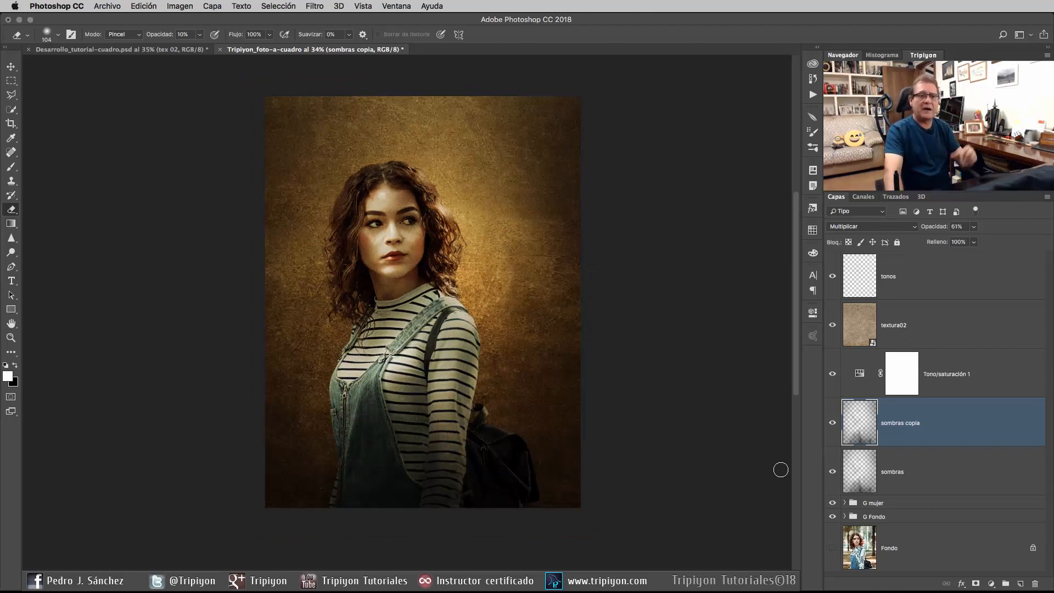
{"action": "left_click", "coordinate": [833, 423]}
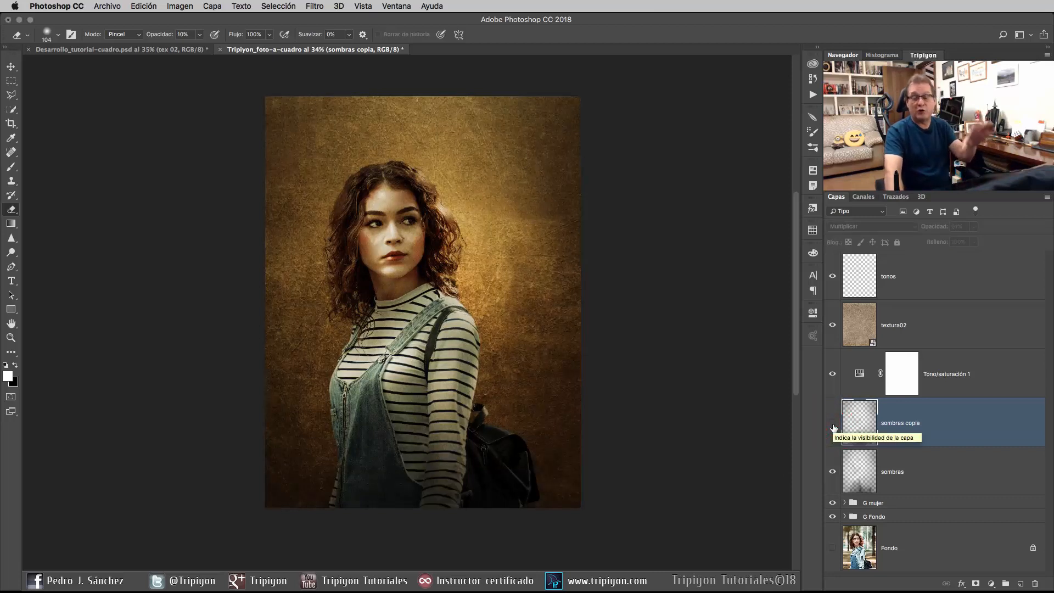
{"action": "left_click", "coordinate": [832, 424]}
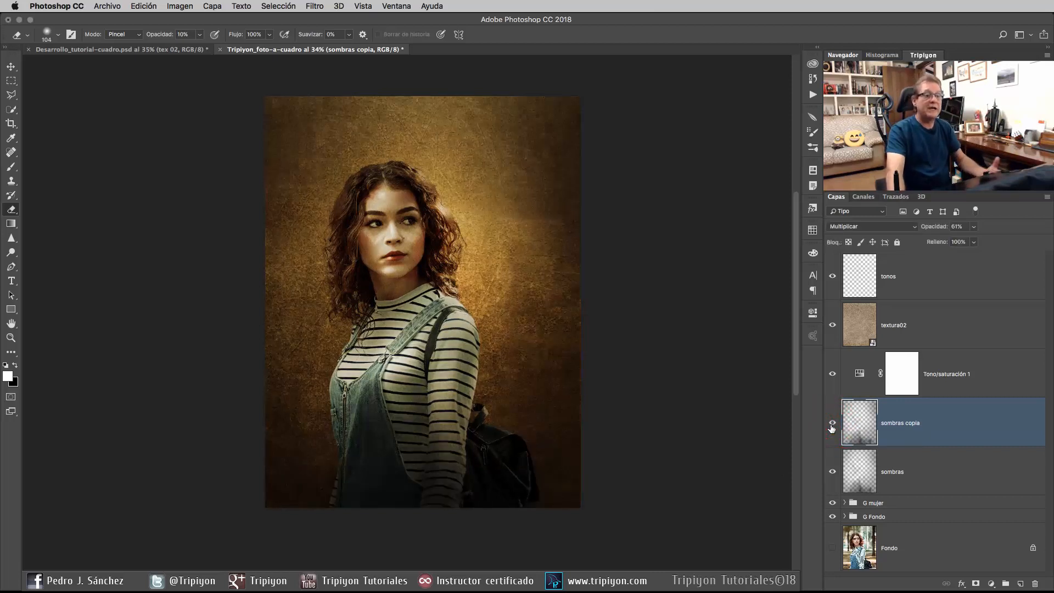